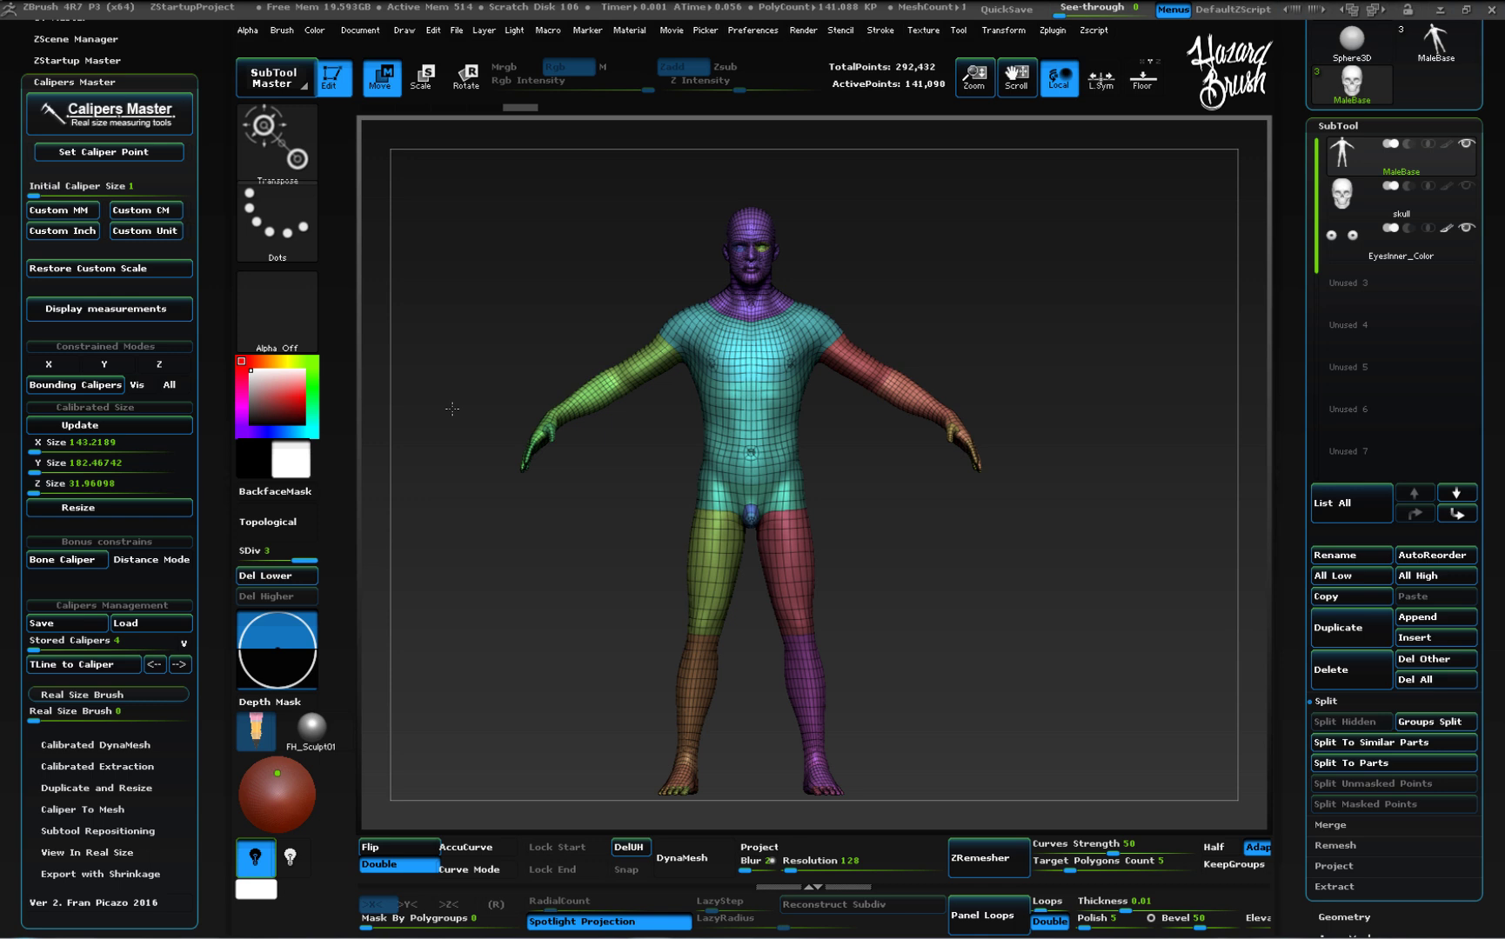
# Calibrate the male figure's Y-axis bounding caliper to 75 mm and check it in the measurement display.
pyautogui.click(106, 365)
pyautogui.click(95, 391)
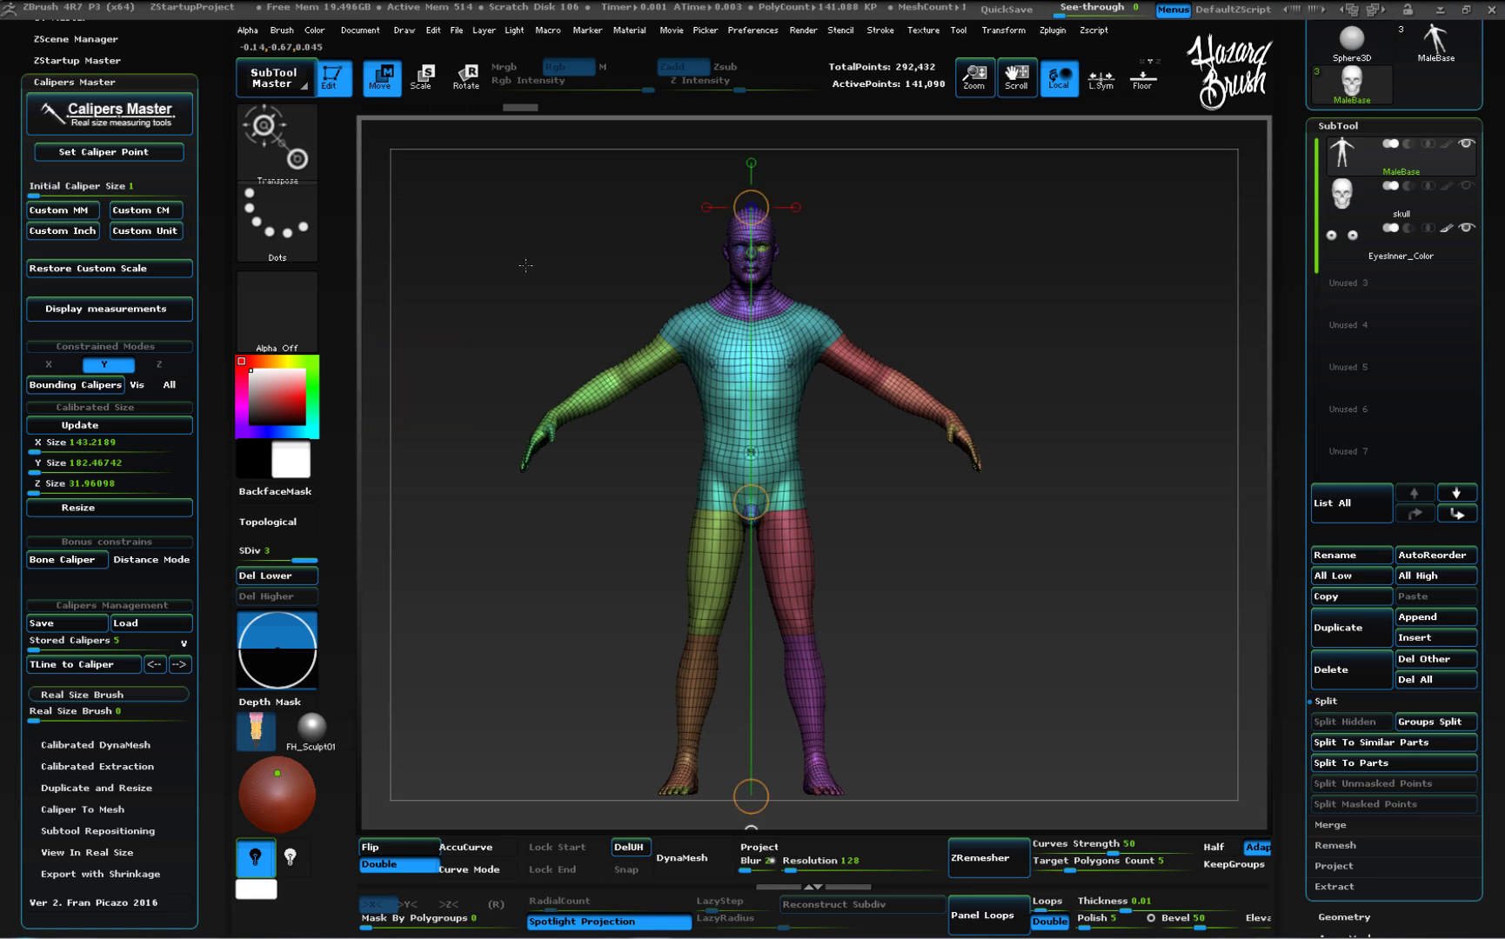
pyautogui.click(32, 190)
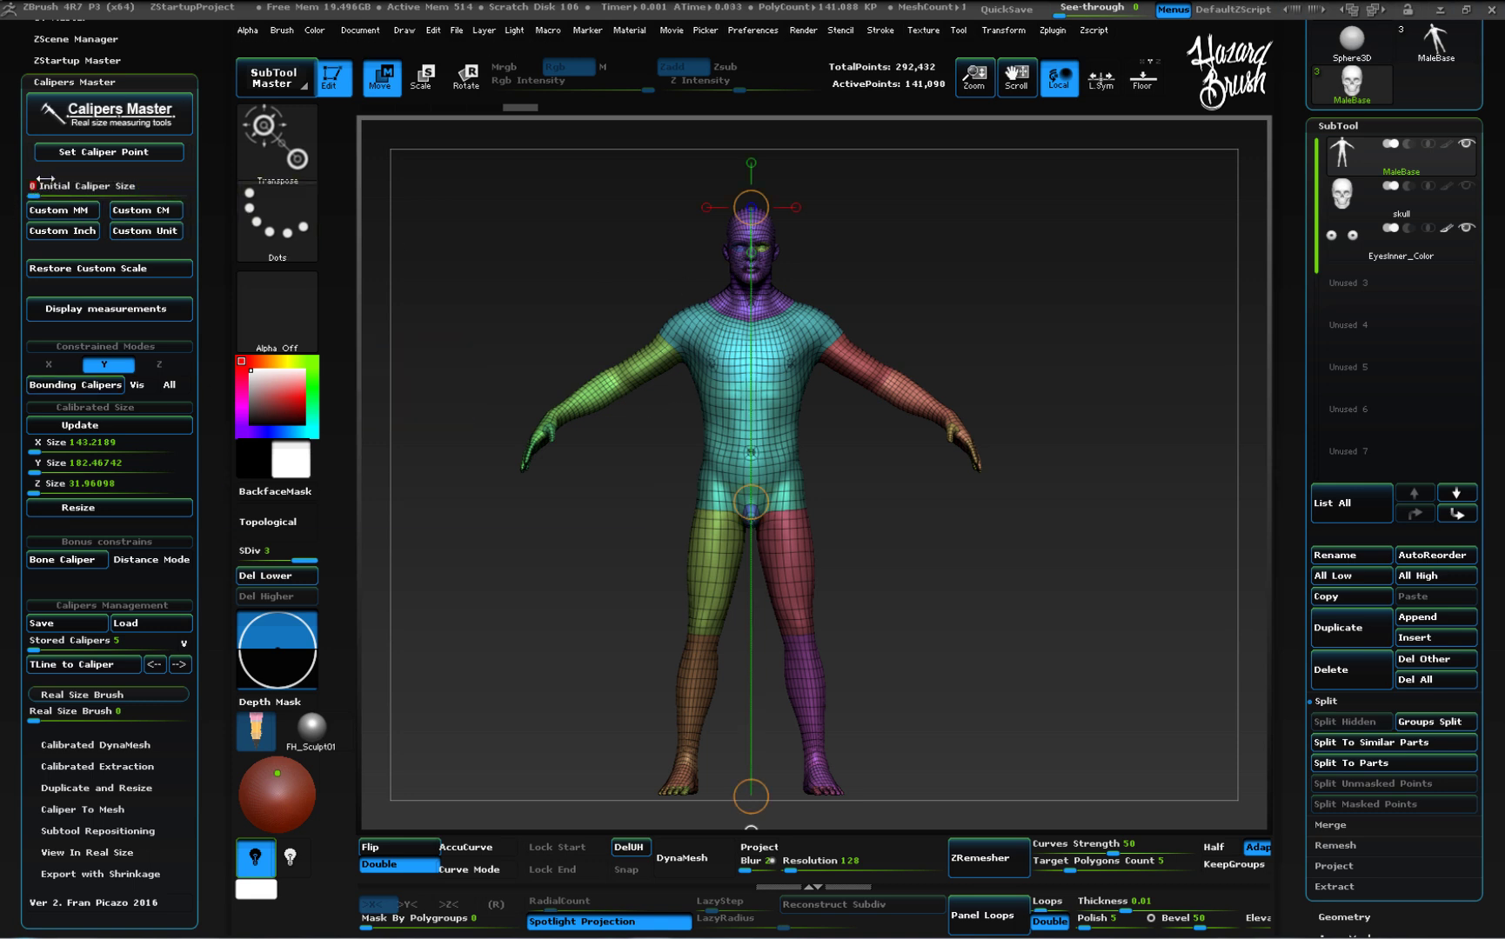
pyautogui.write('75')
pyautogui.press('Return')
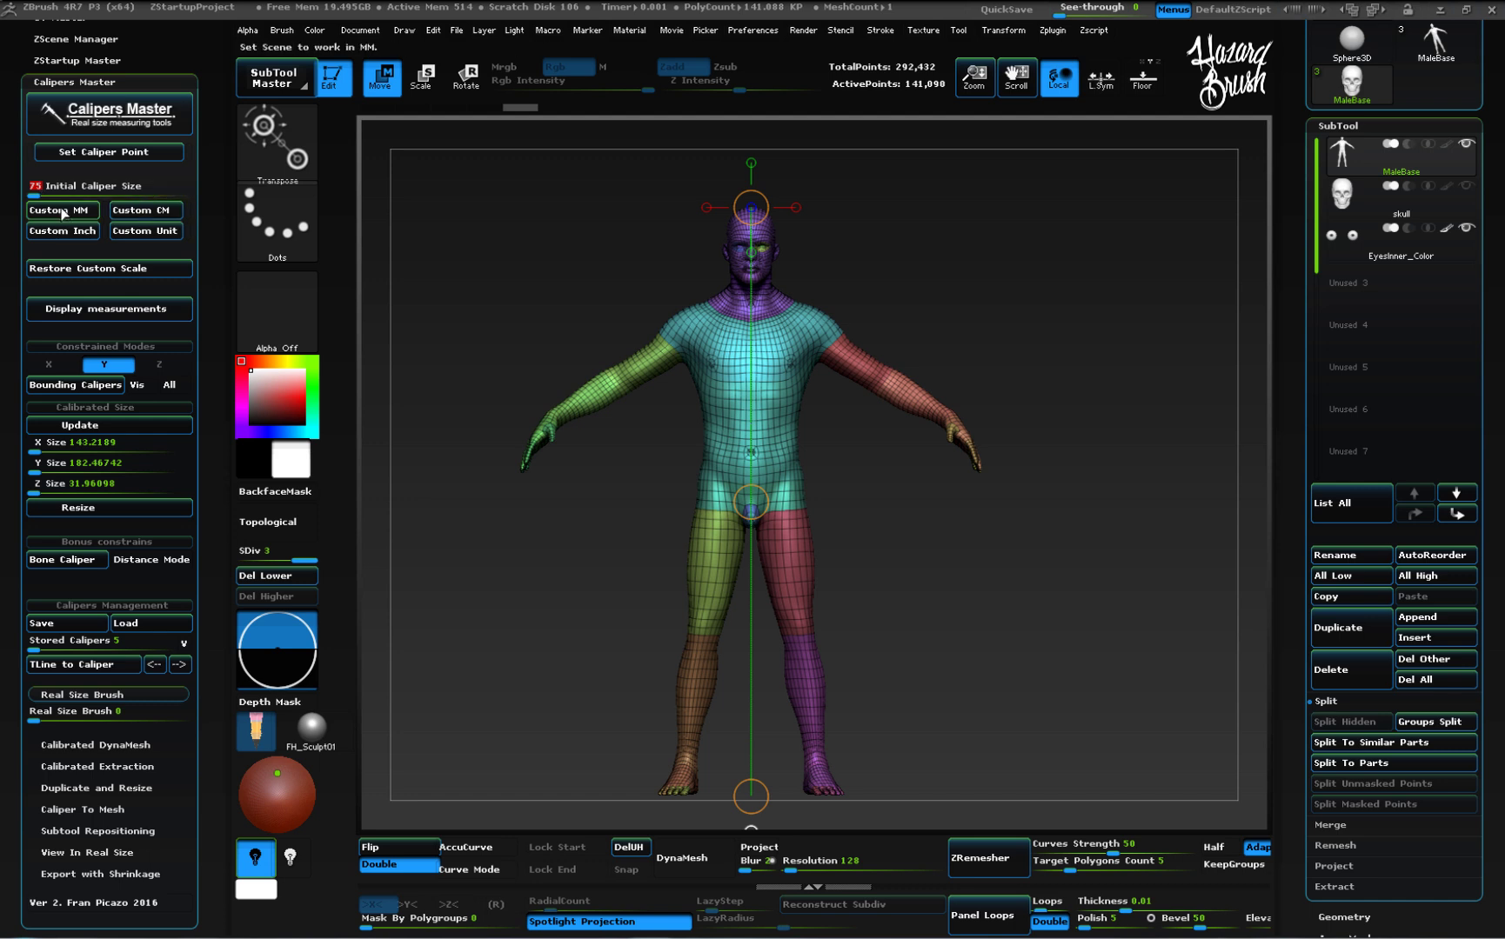
pyautogui.click(63, 213)
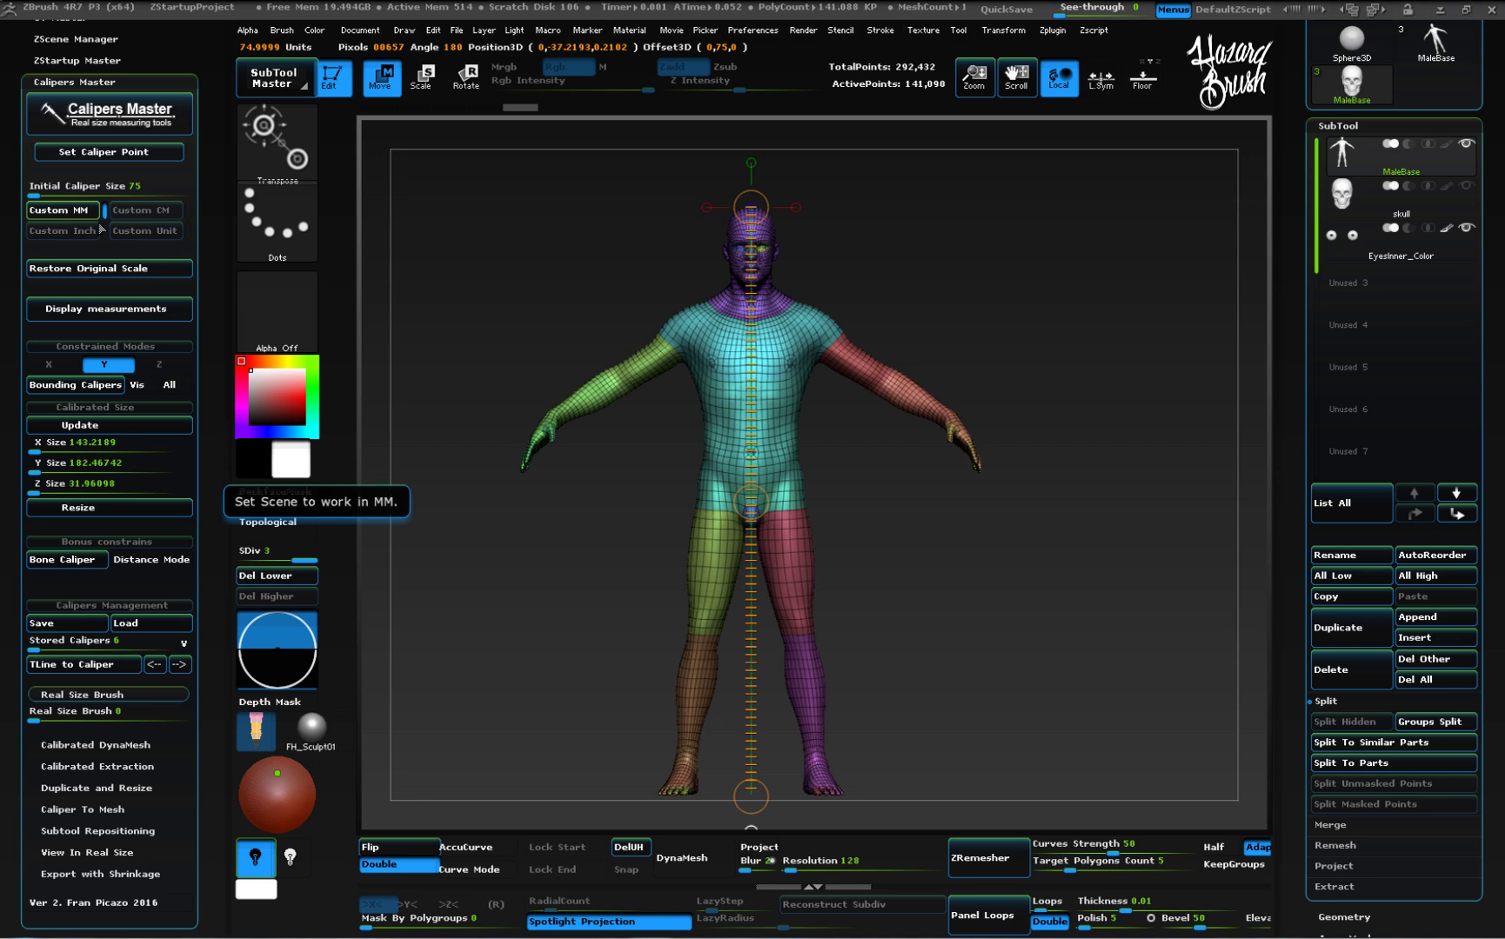
pyautogui.click(134, 308)
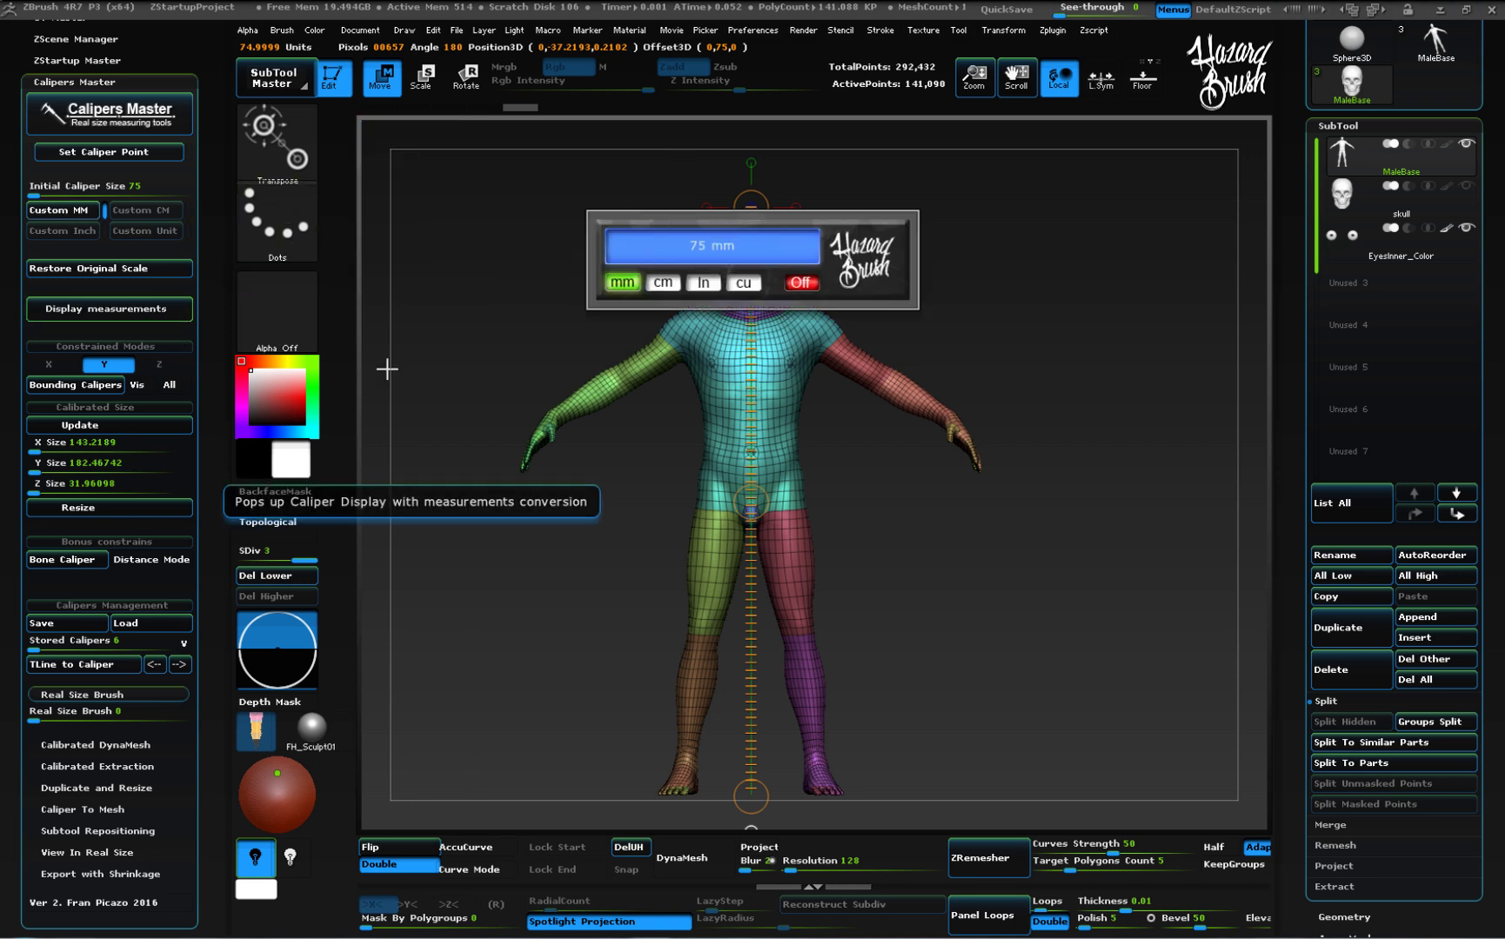
pyautogui.click(802, 284)
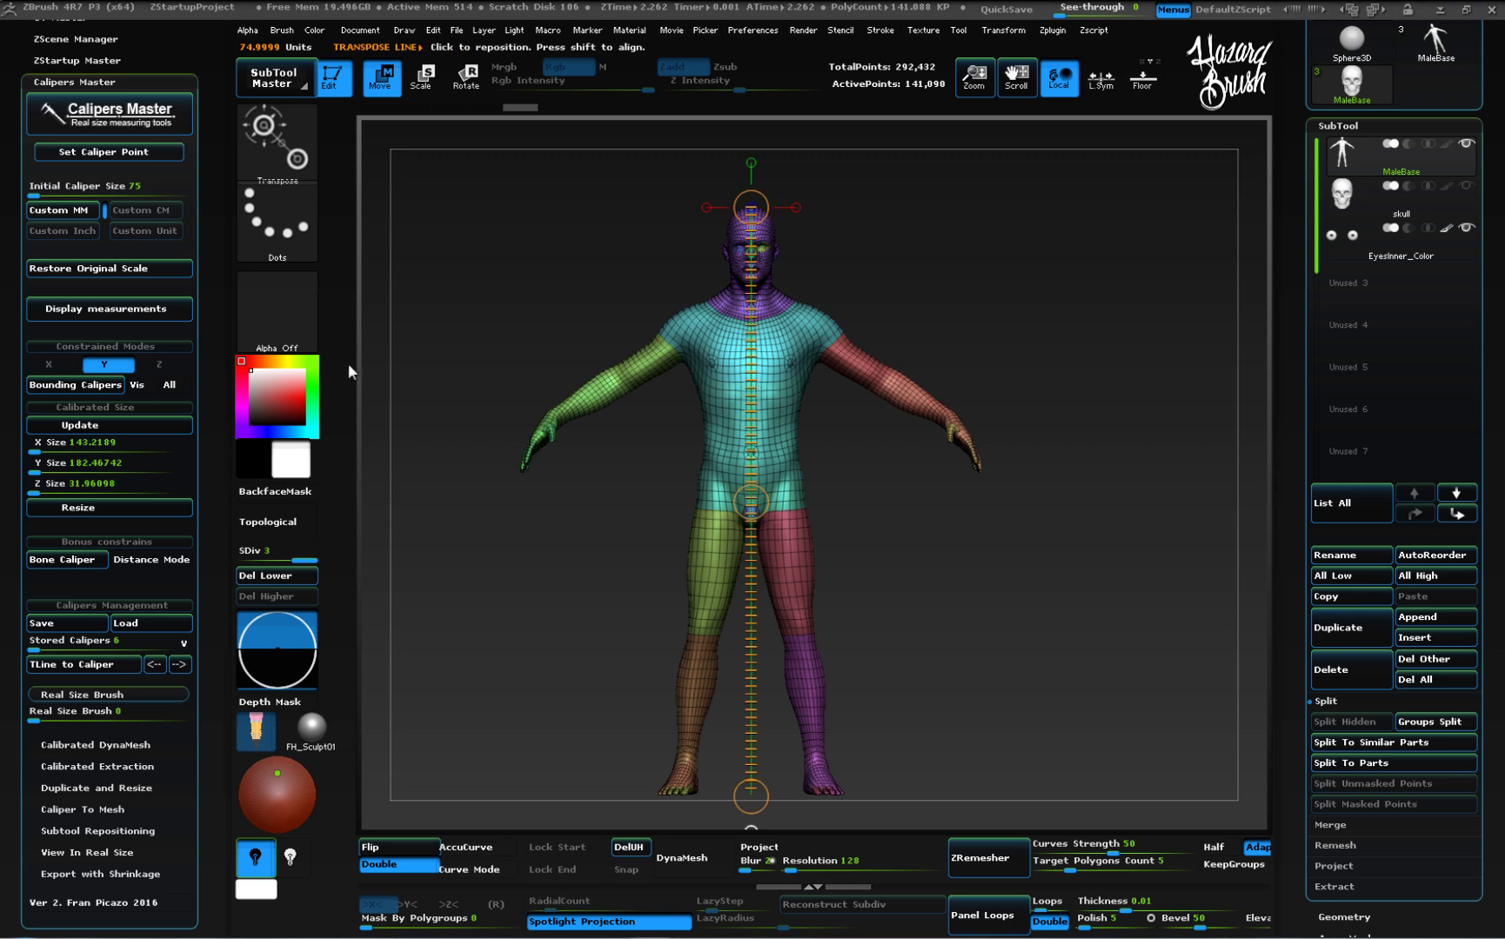
# Create a calibrated extraction shell of the male body with a thickness of 0.7.
pyautogui.scroll(-1, 215, 566)
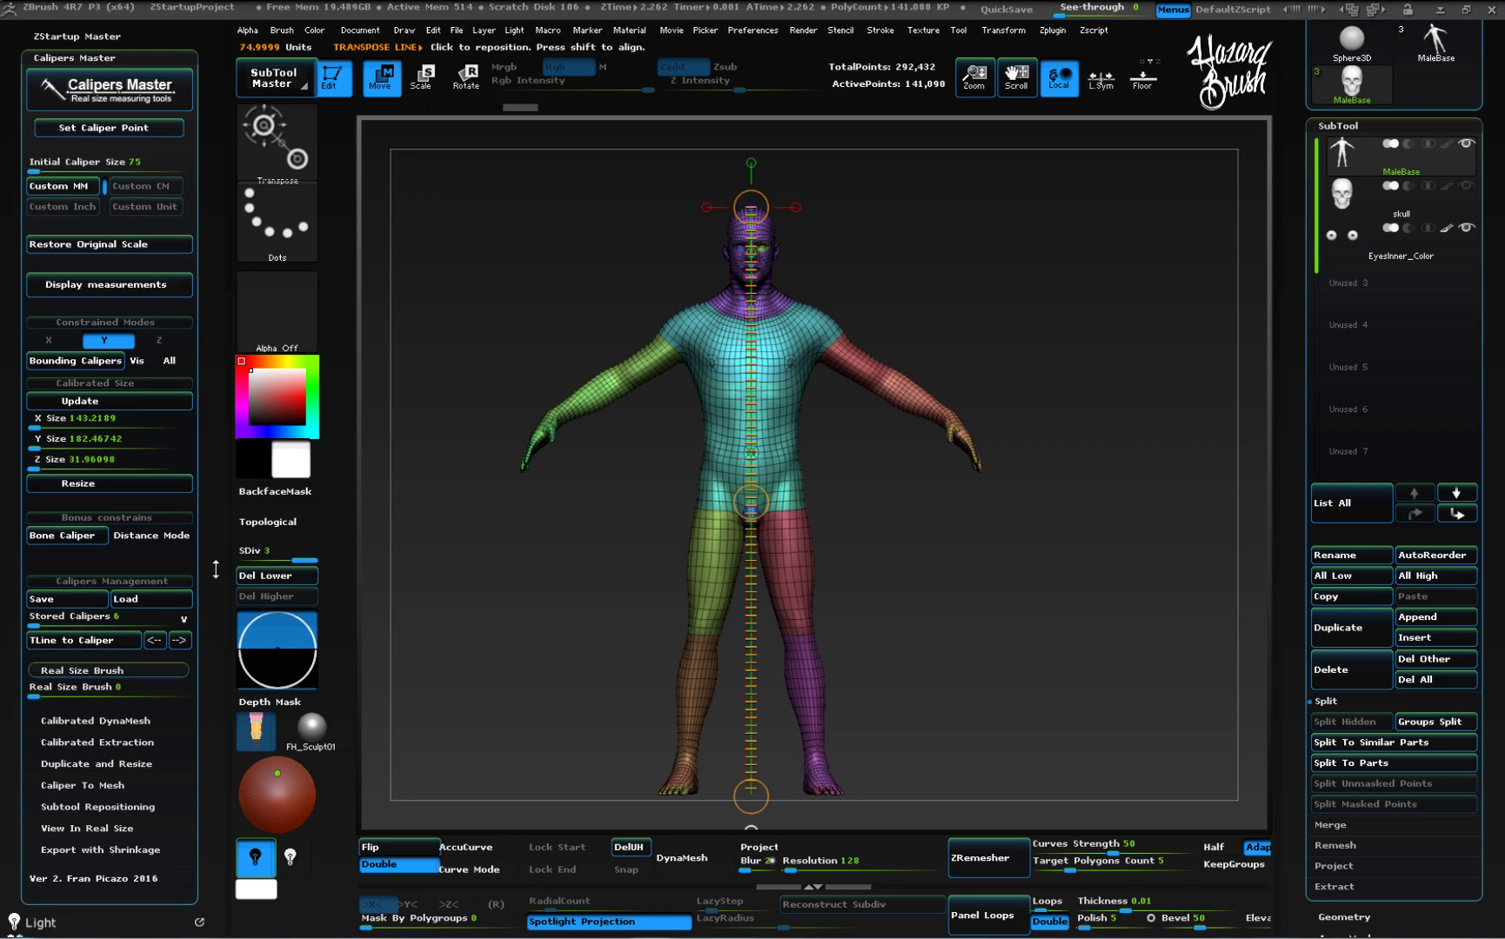
pyautogui.click(127, 744)
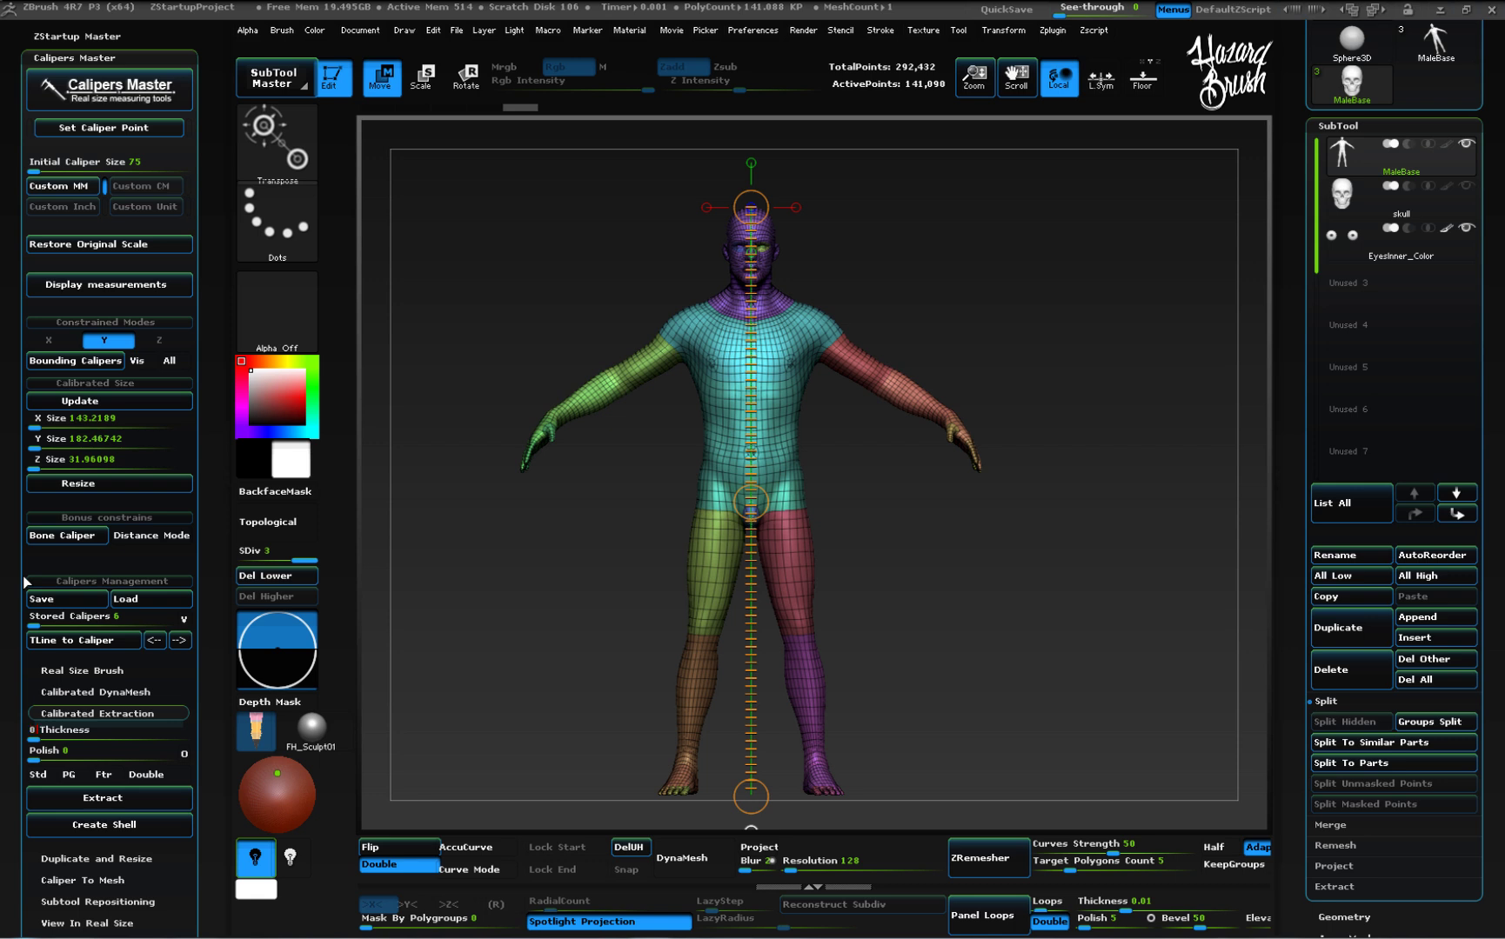
pyautogui.write('.7')
pyautogui.press('Return')
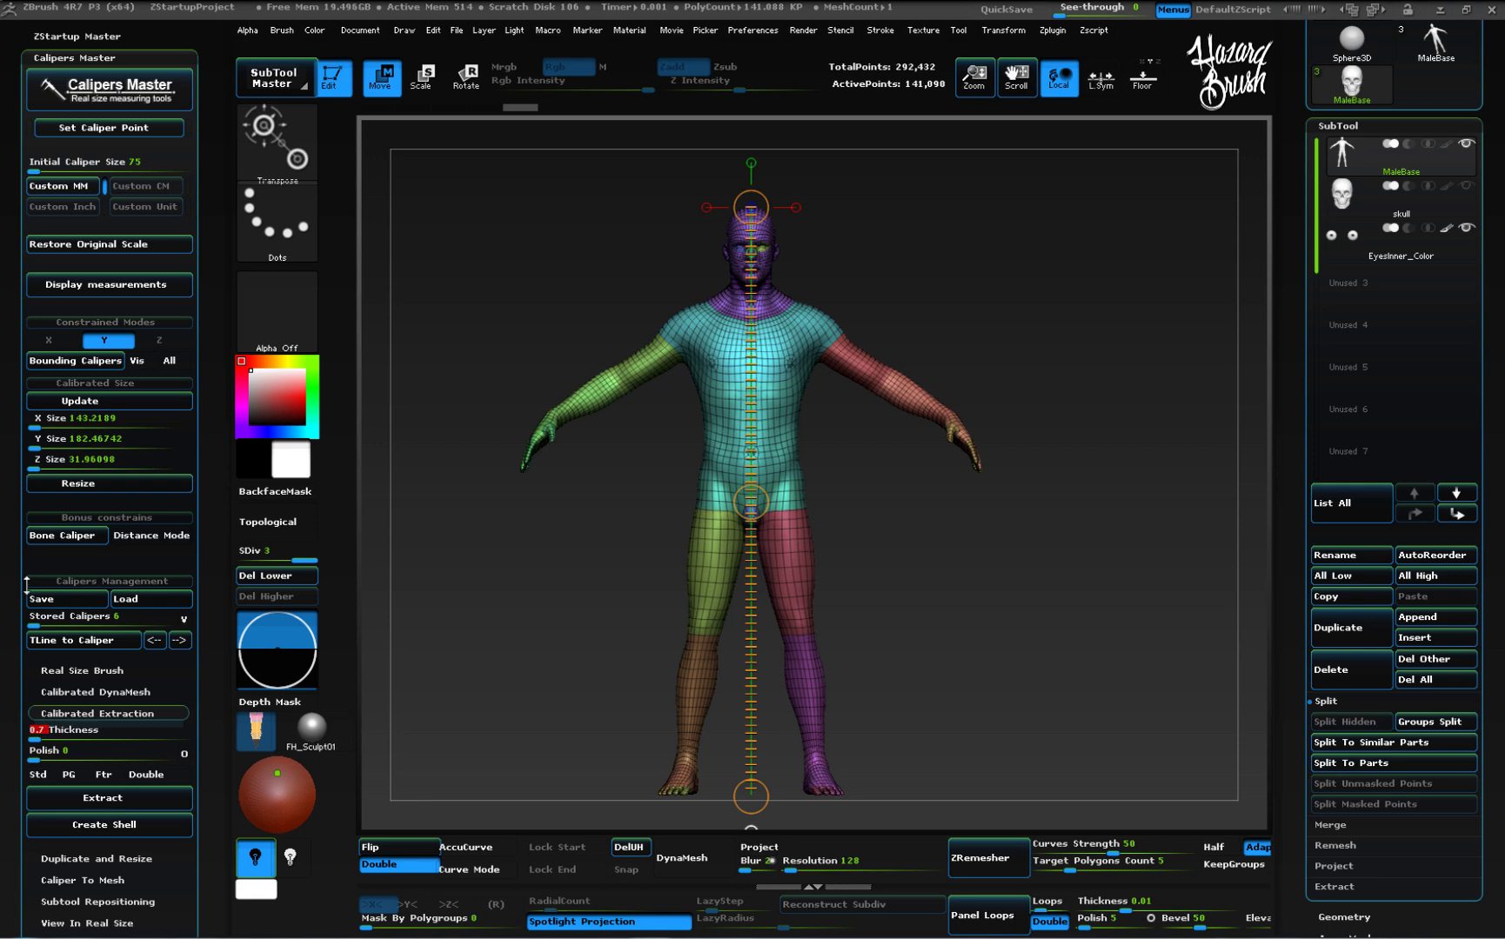
pyautogui.click(113, 833)
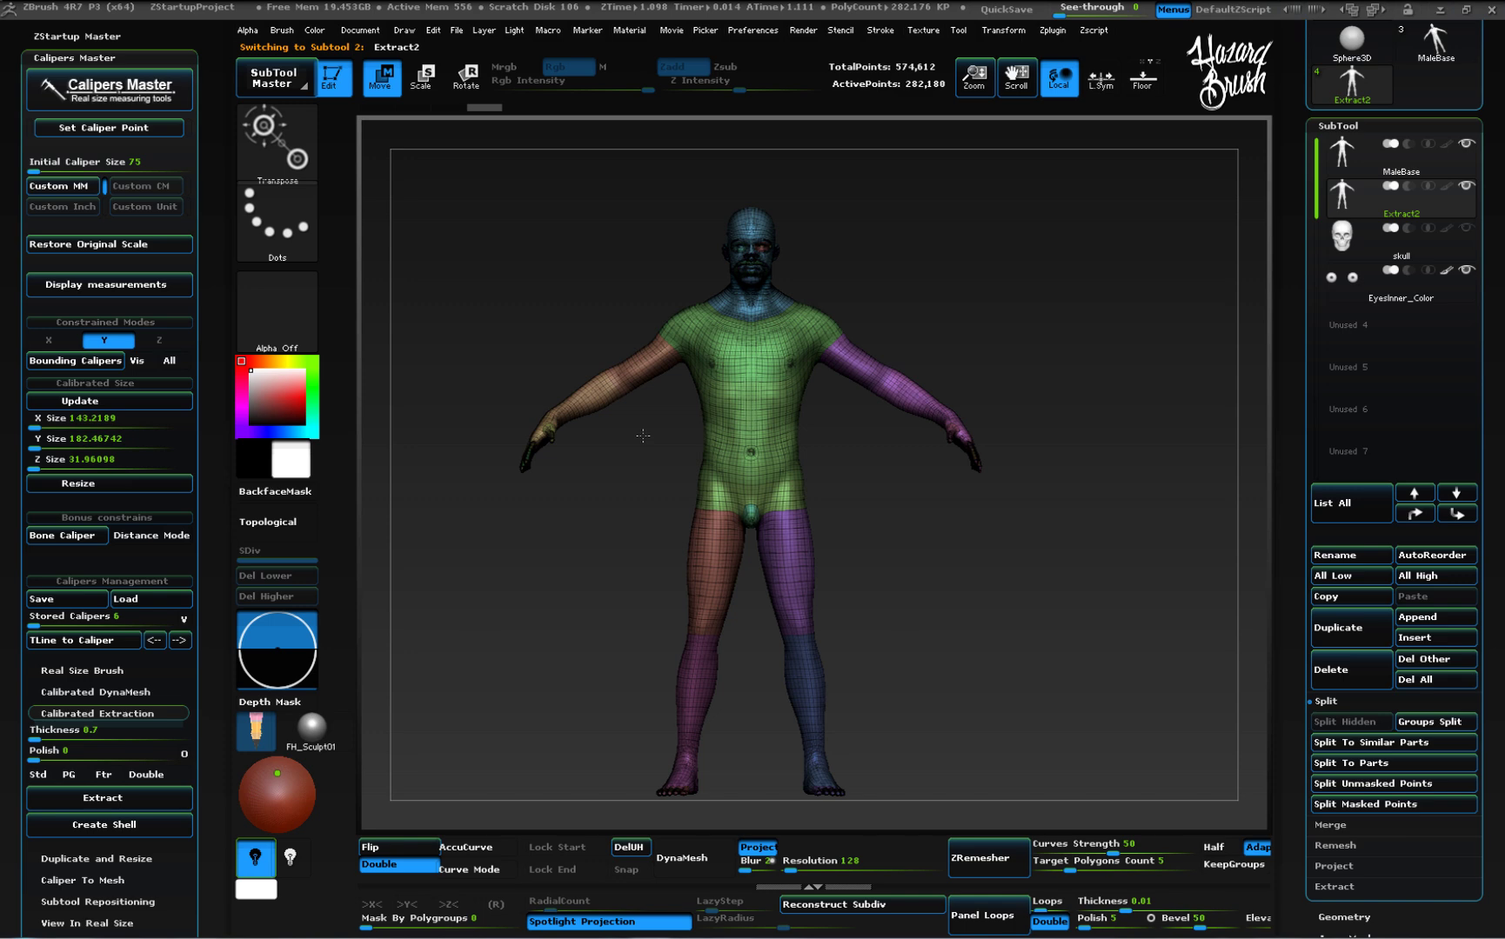
# Isolate the forearm polygroup of the extracted shell, and grow the visible area to the whole connected surface.
pyautogui.keyDown('alt'); pyautogui.moveTo(623, 444); pyautogui.dragTo(577, 599); pyautogui.keyUp('alt')
pyautogui.press('q')
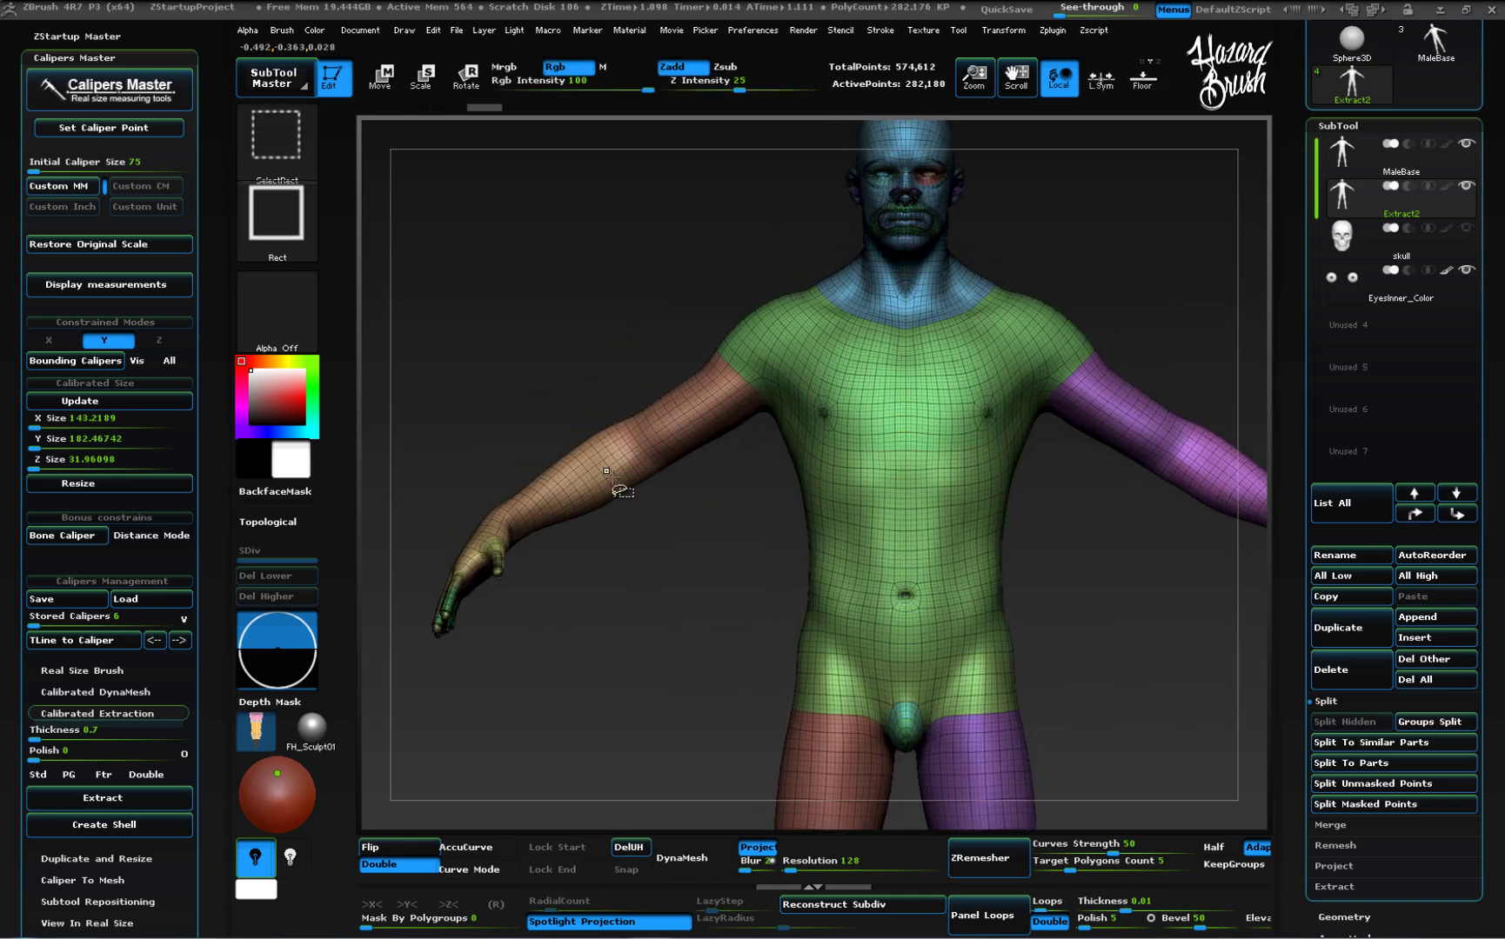
pyautogui.keyDown('ctrl'); pyautogui.keyDown('shift'); pyautogui.click(581, 515); pyautogui.keyUp('shift'); pyautogui.keyUp('ctrl')
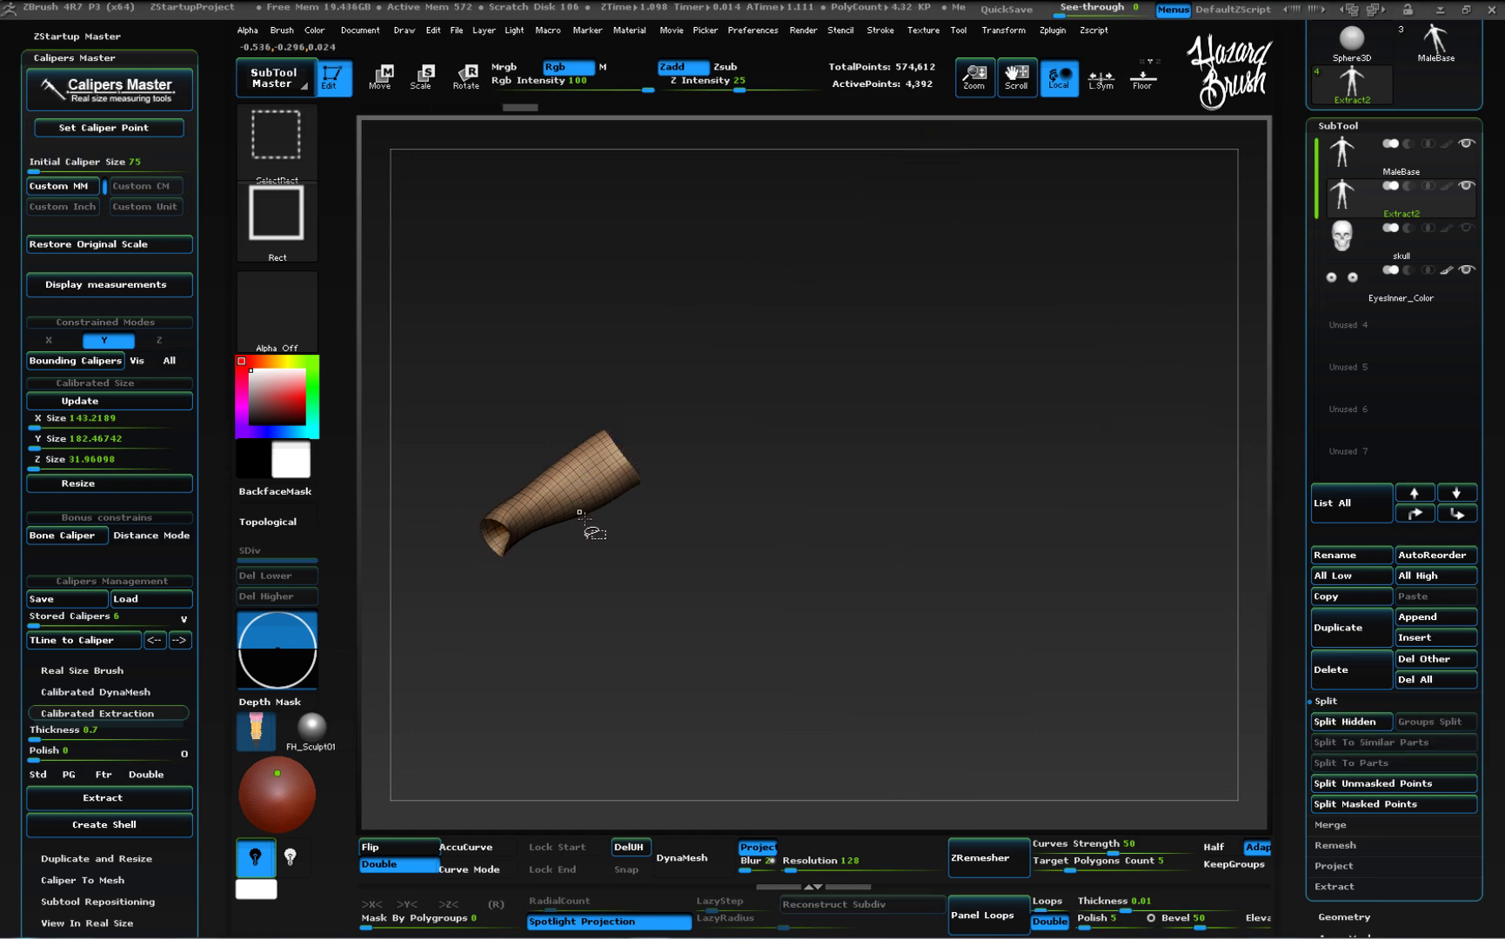
pyautogui.keyDown('ctrl'); pyautogui.keyDown('shift'); pyautogui.click(581, 515); pyautogui.keyUp('shift'); pyautogui.keyUp('ctrl')
pyautogui.hotkey('ctrl', 'shift', 'a')
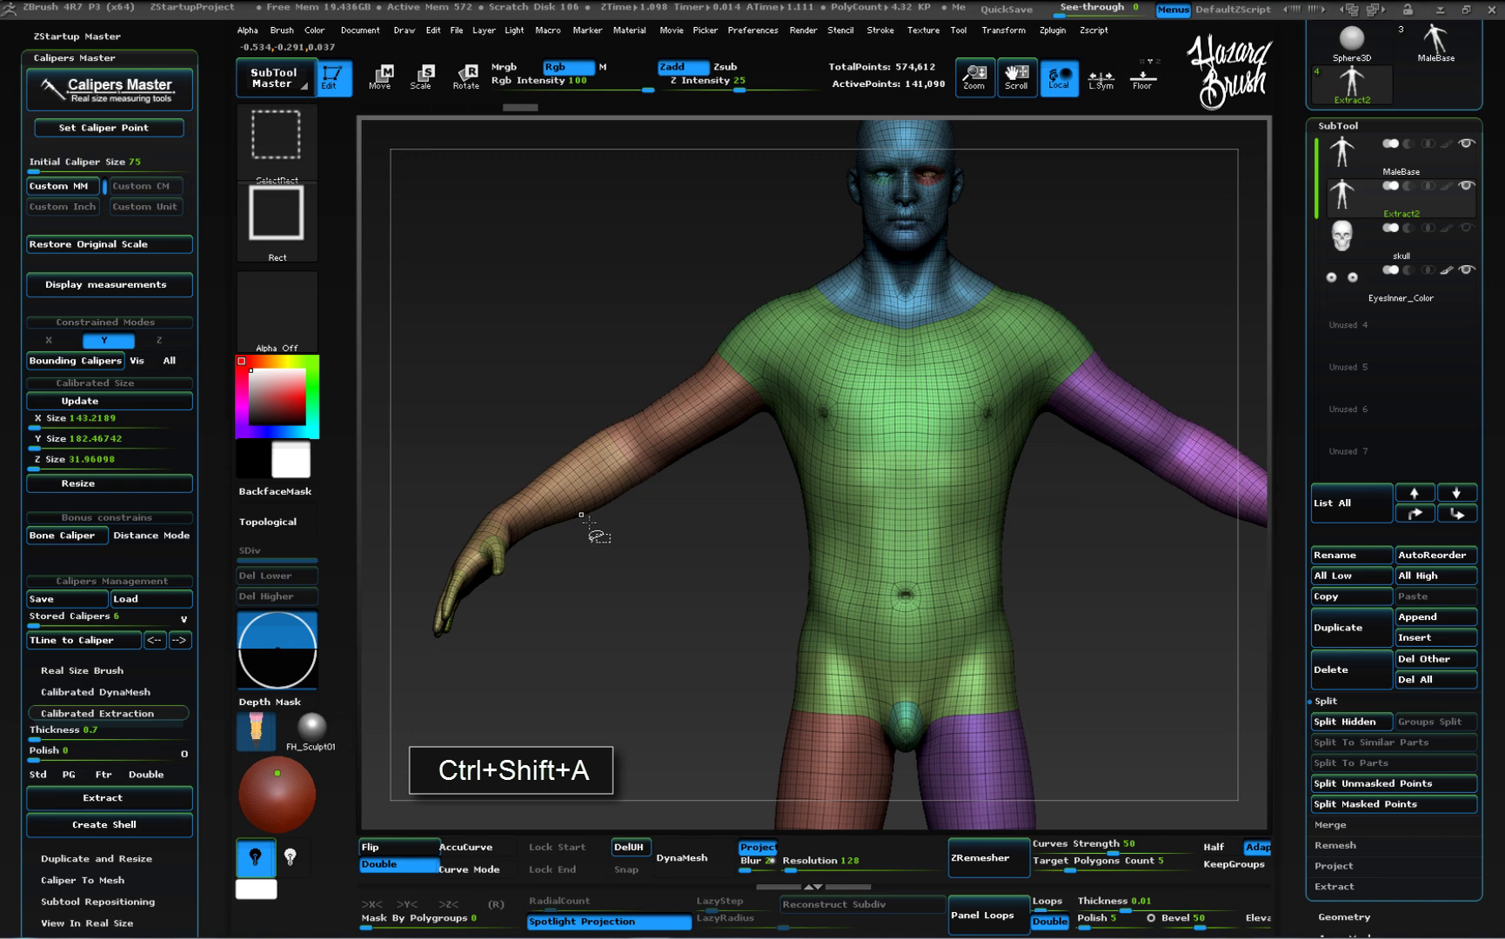
# Invert the shell's visibility twice to check both surfaces, and split the hidden surface into its own subtool.
pyautogui.keyDown('alt'); pyautogui.moveTo(644, 604); pyautogui.dragTo(541, 476); pyautogui.keyUp('alt')
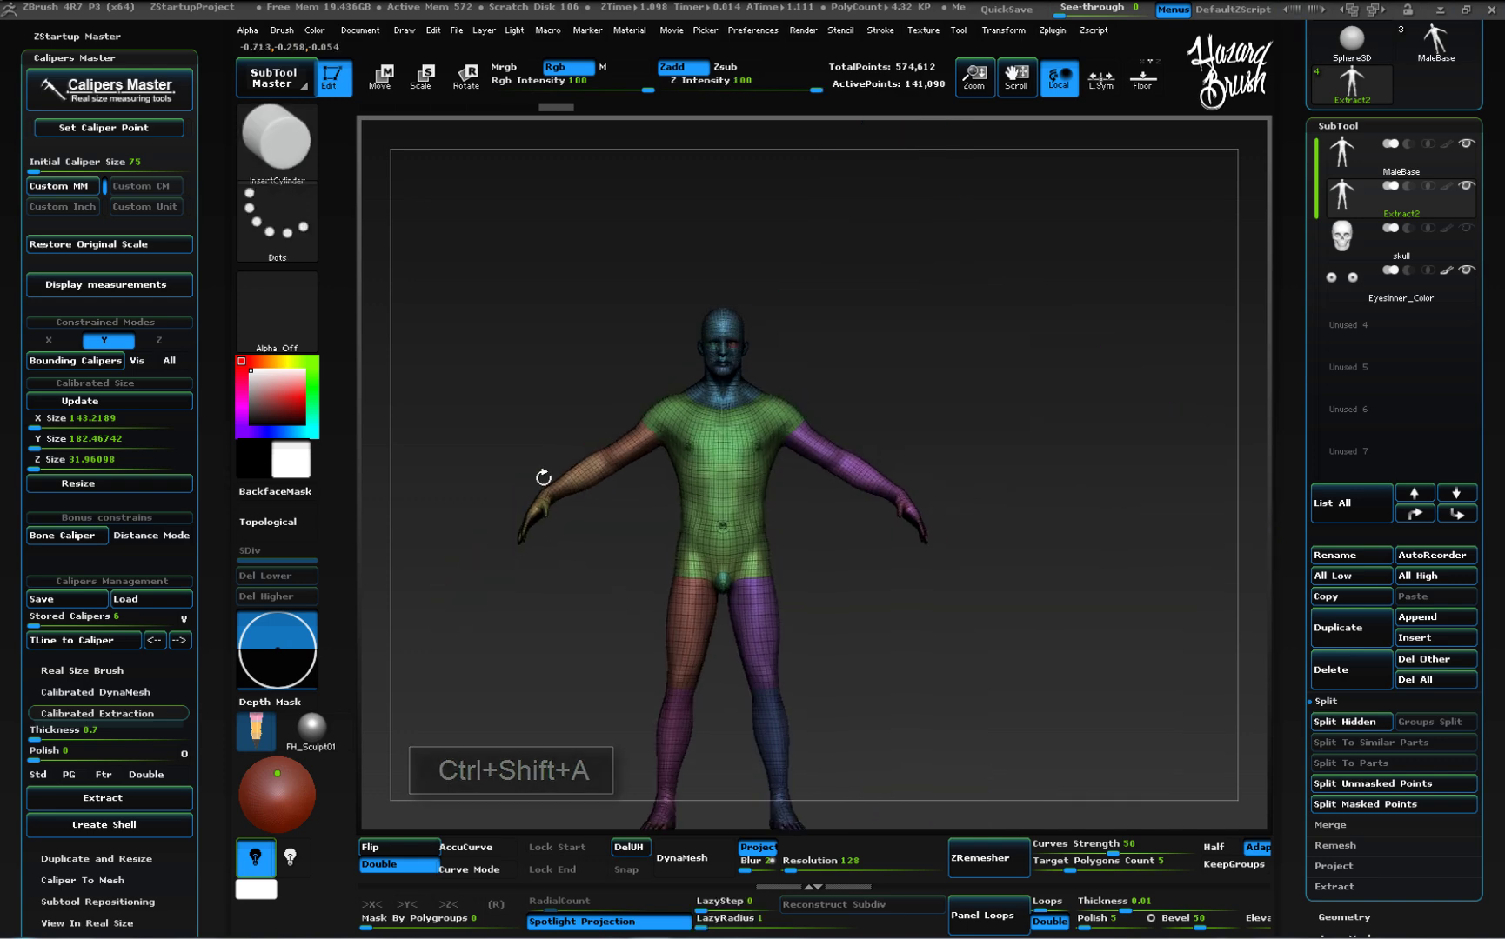
pyautogui.keyDown('ctrl'); pyautogui.keyDown('shift'); pyautogui.moveTo(482, 376); pyautogui.dragTo(537, 416); pyautogui.keyUp('shift'); pyautogui.keyUp('ctrl')
pyautogui.keyDown('ctrl'); pyautogui.keyDown('shift'); pyautogui.moveTo(469, 363); pyautogui.dragTo(527, 406); pyautogui.keyUp('shift'); pyautogui.keyUp('ctrl')
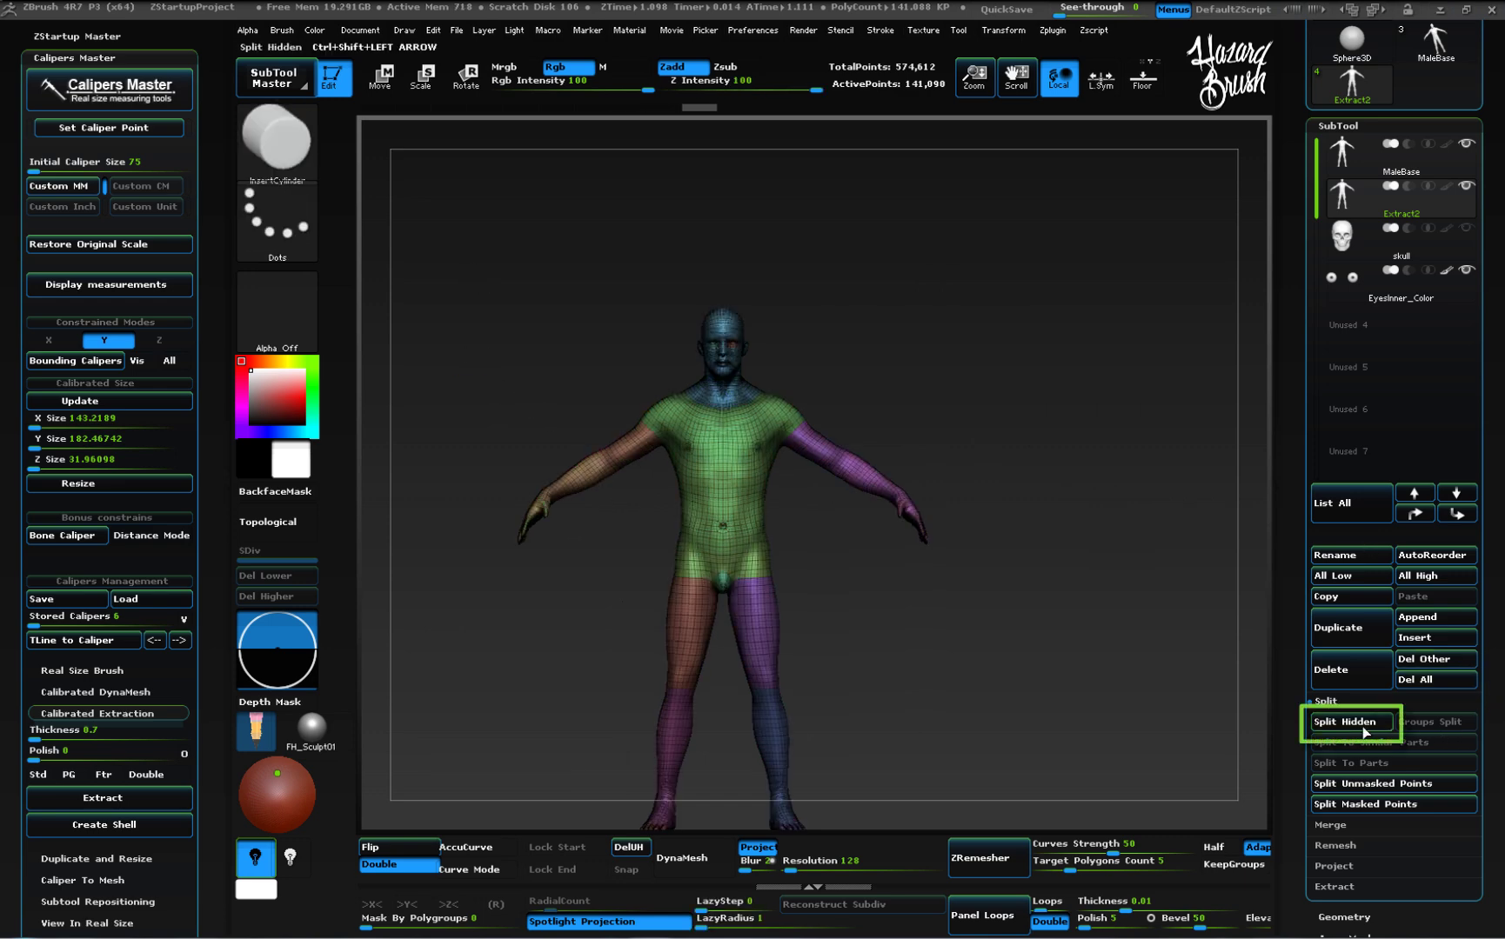
pyautogui.click(1351, 724)
# Select the split-off inner body, examine its torso and hand through transparent outer meshes, and show it solo.
pyautogui.moveTo(1373, 251)
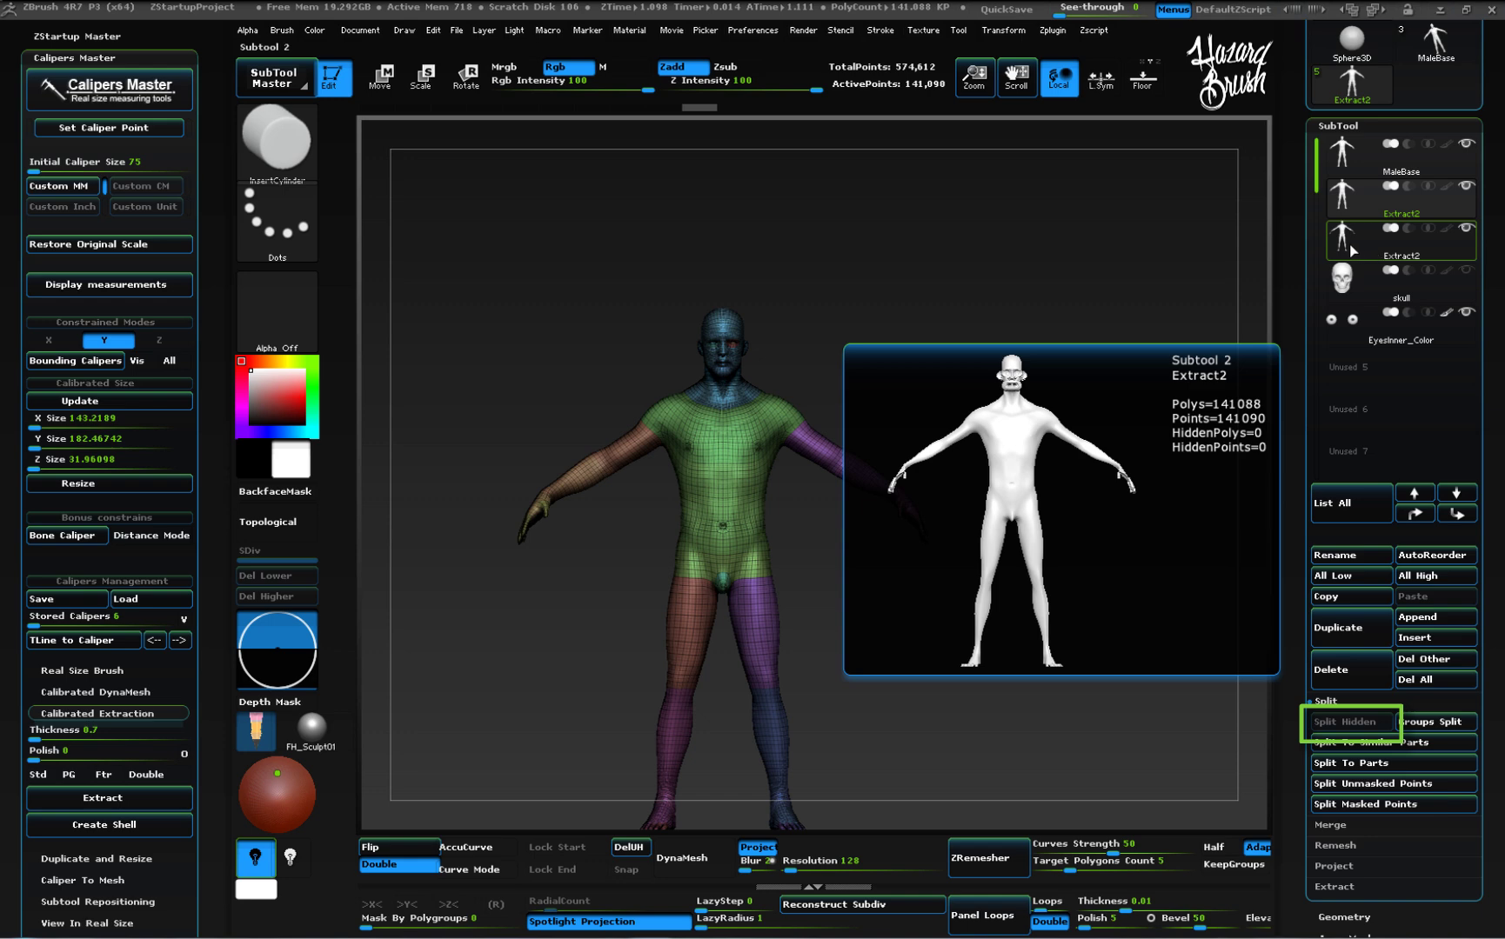
pyautogui.click(1351, 250)
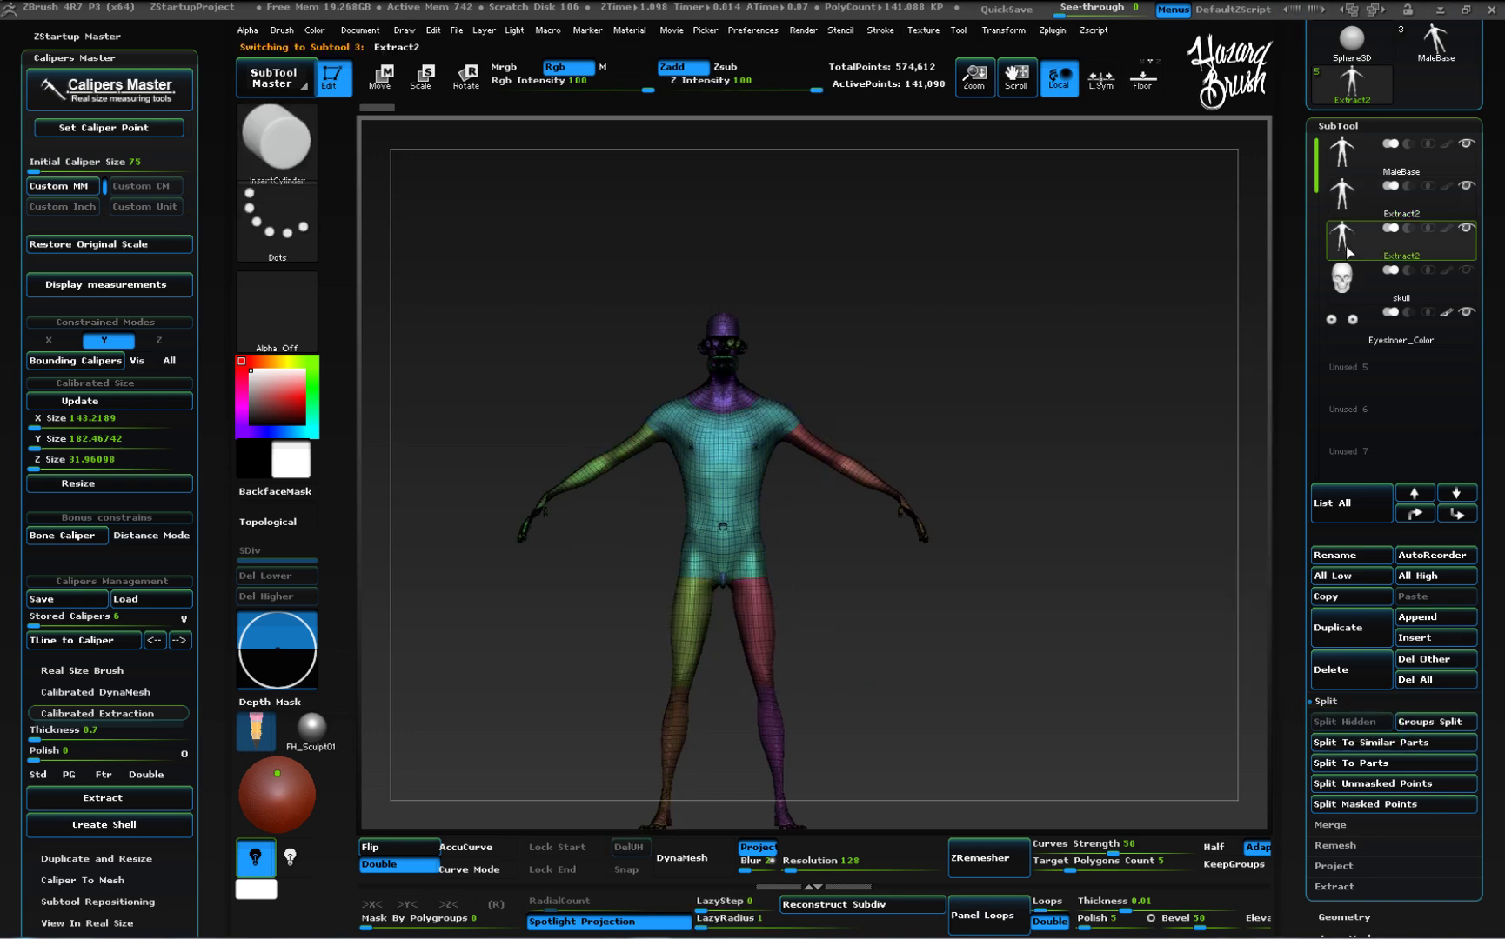
pyautogui.hotkey('ctrl', 'shift', 's')
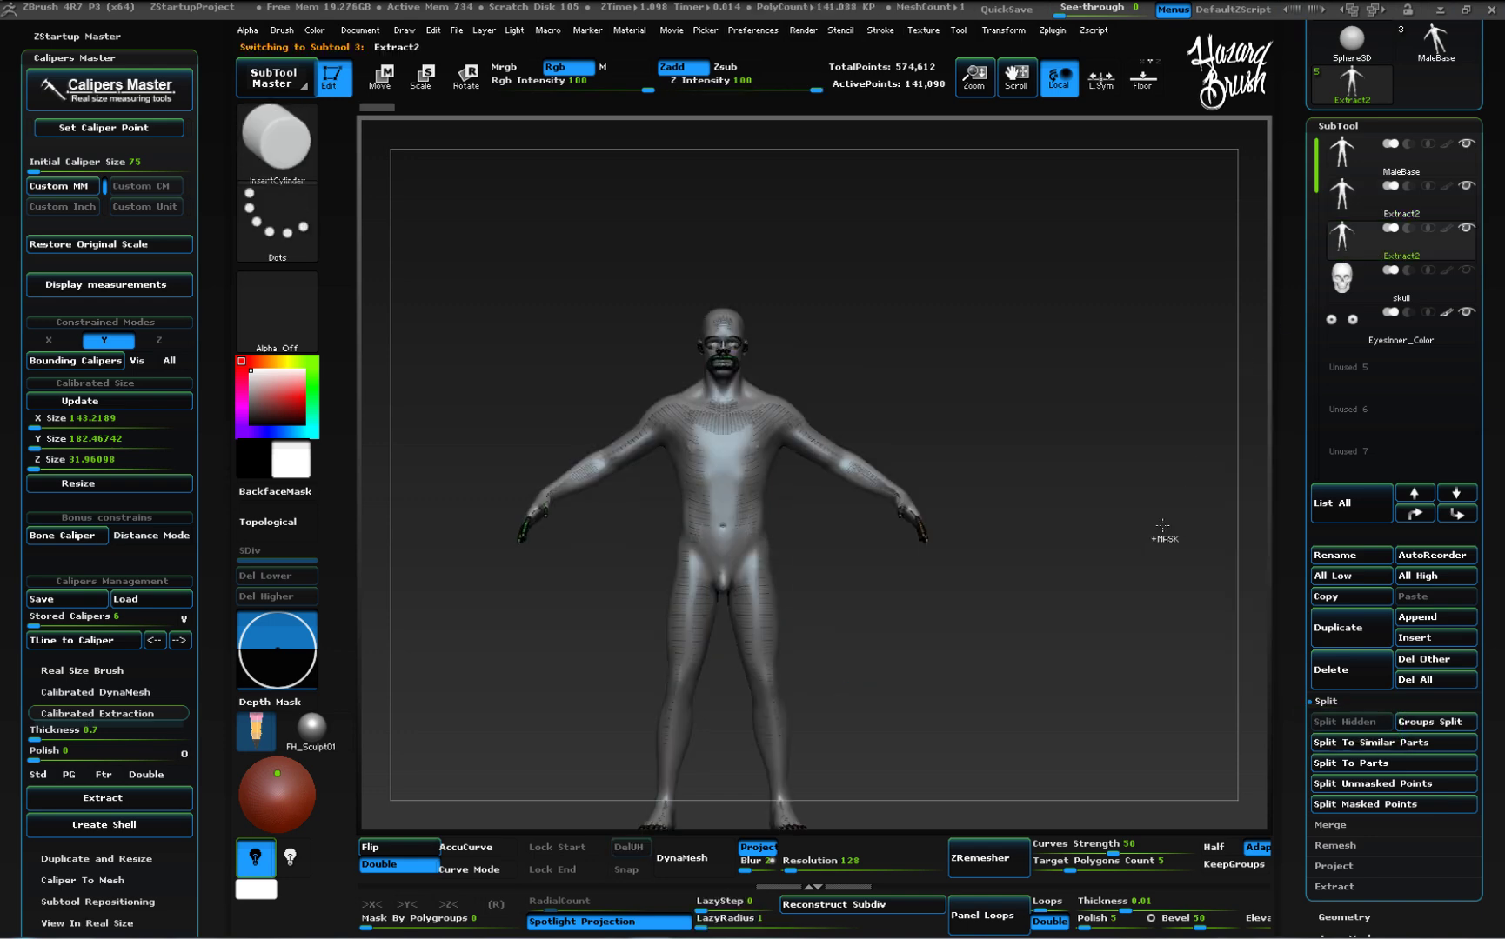
pyautogui.hotkey('ctrl', 't')
pyautogui.keyDown('alt'); pyautogui.moveTo(769, 309); pyautogui.dragTo(700, 442); pyautogui.keyUp('alt')
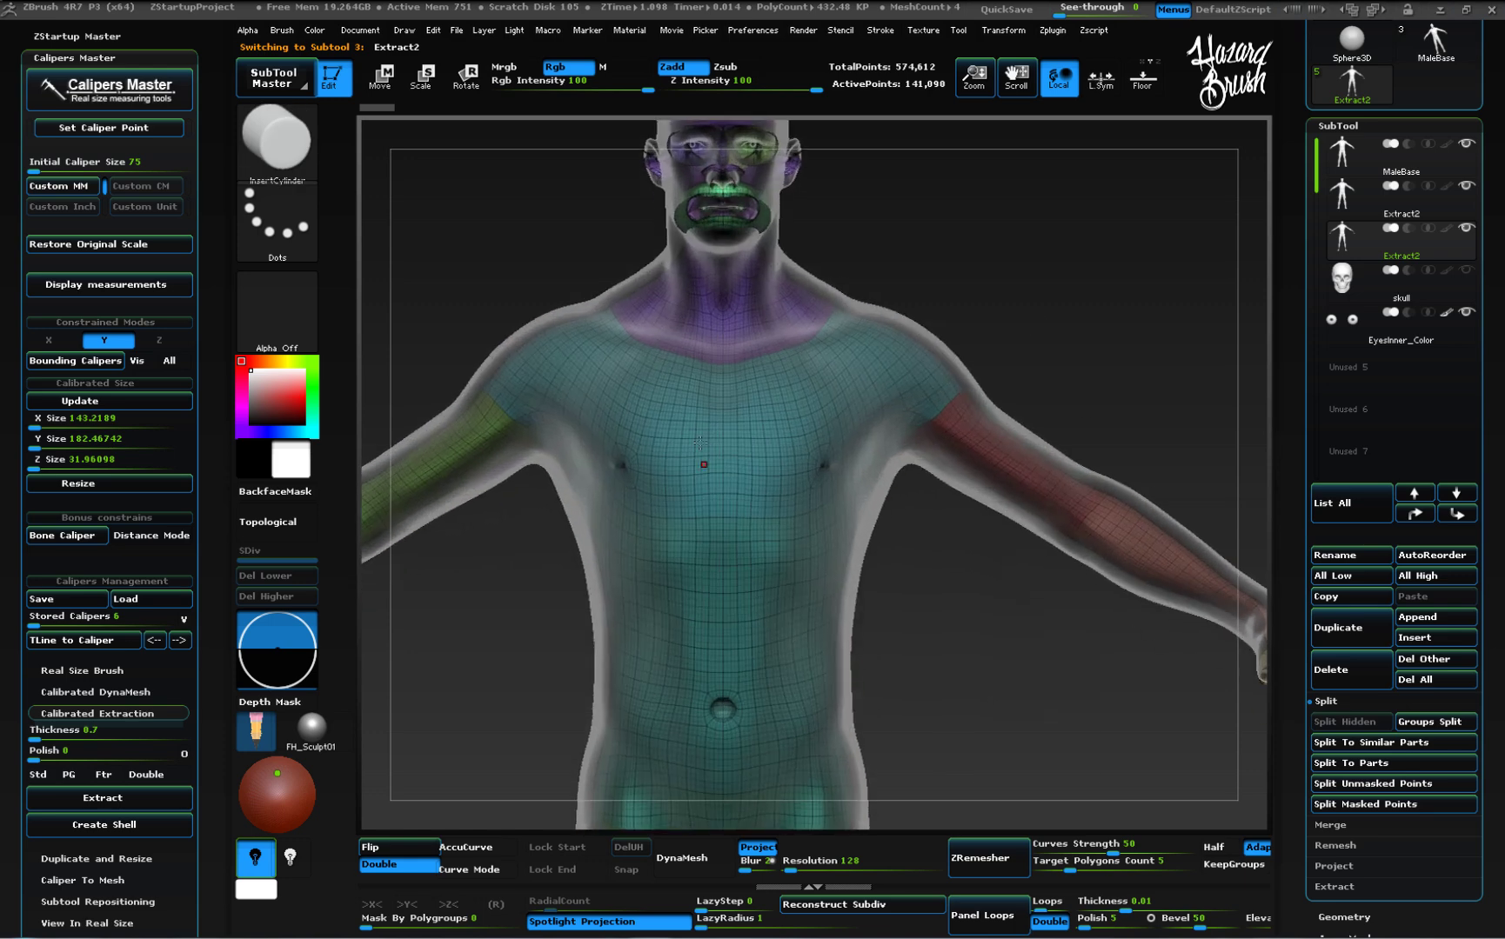
pyautogui.keyDown('alt'); pyautogui.moveTo(700, 442); pyautogui.dragTo(1087, 492, button='right'); pyautogui.keyUp('alt')
pyautogui.keyDown('ctrl'); pyautogui.moveTo(743, 513); pyautogui.dragTo(743, 621, button='right'); pyautogui.keyUp('ctrl')
pyautogui.keyDown('alt'); pyautogui.moveTo(404, 739); pyautogui.dragTo(679, 547, button='right'); pyautogui.keyUp('alt')
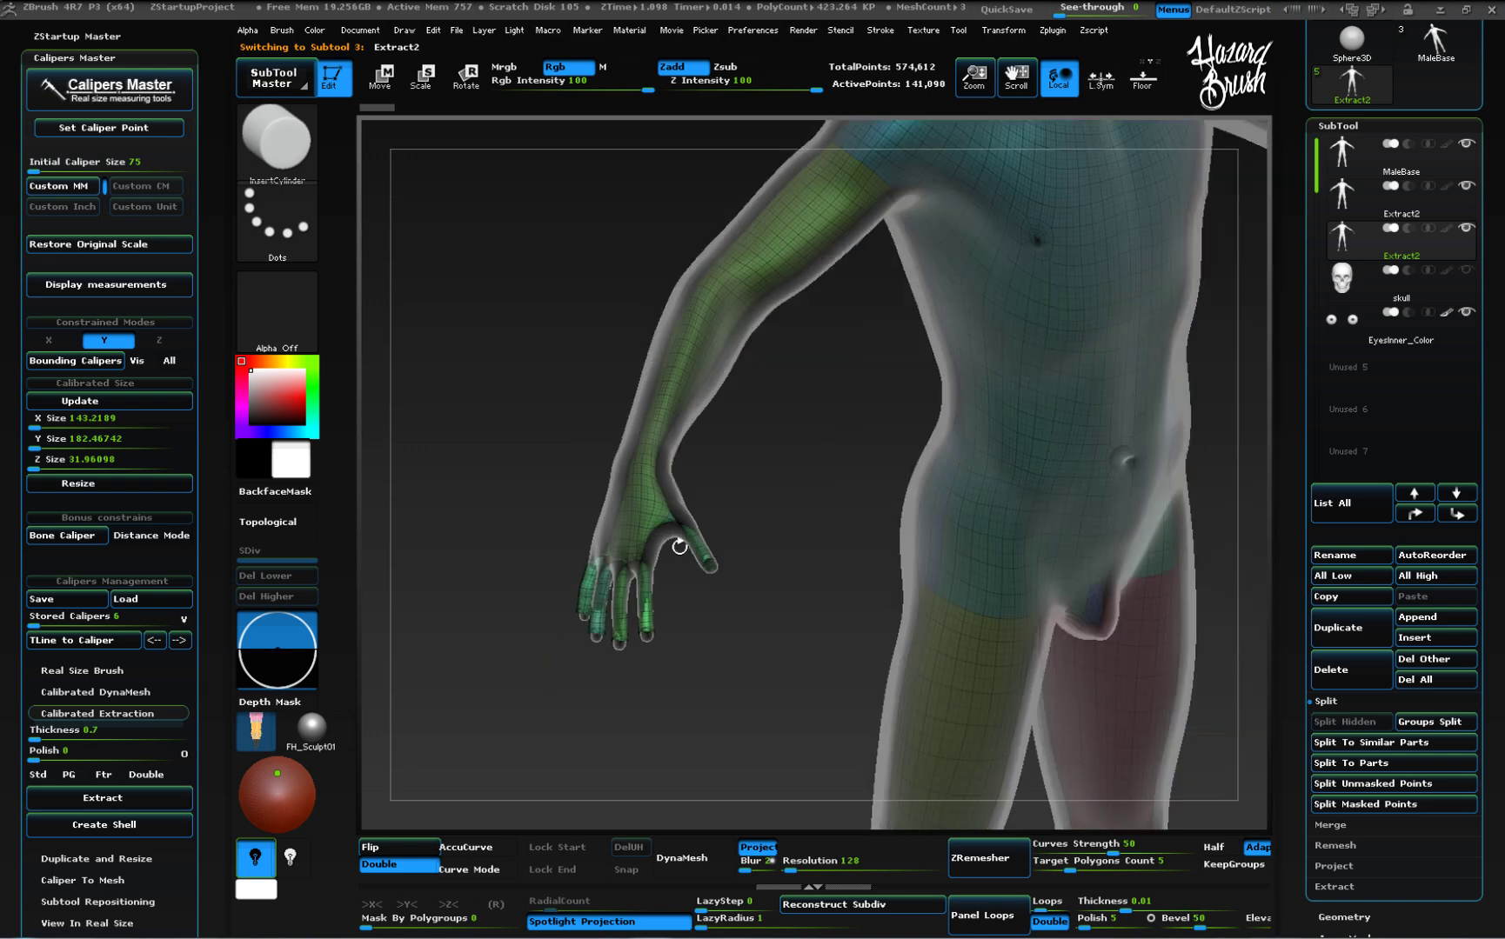
pyautogui.hotkey('shift', 's')
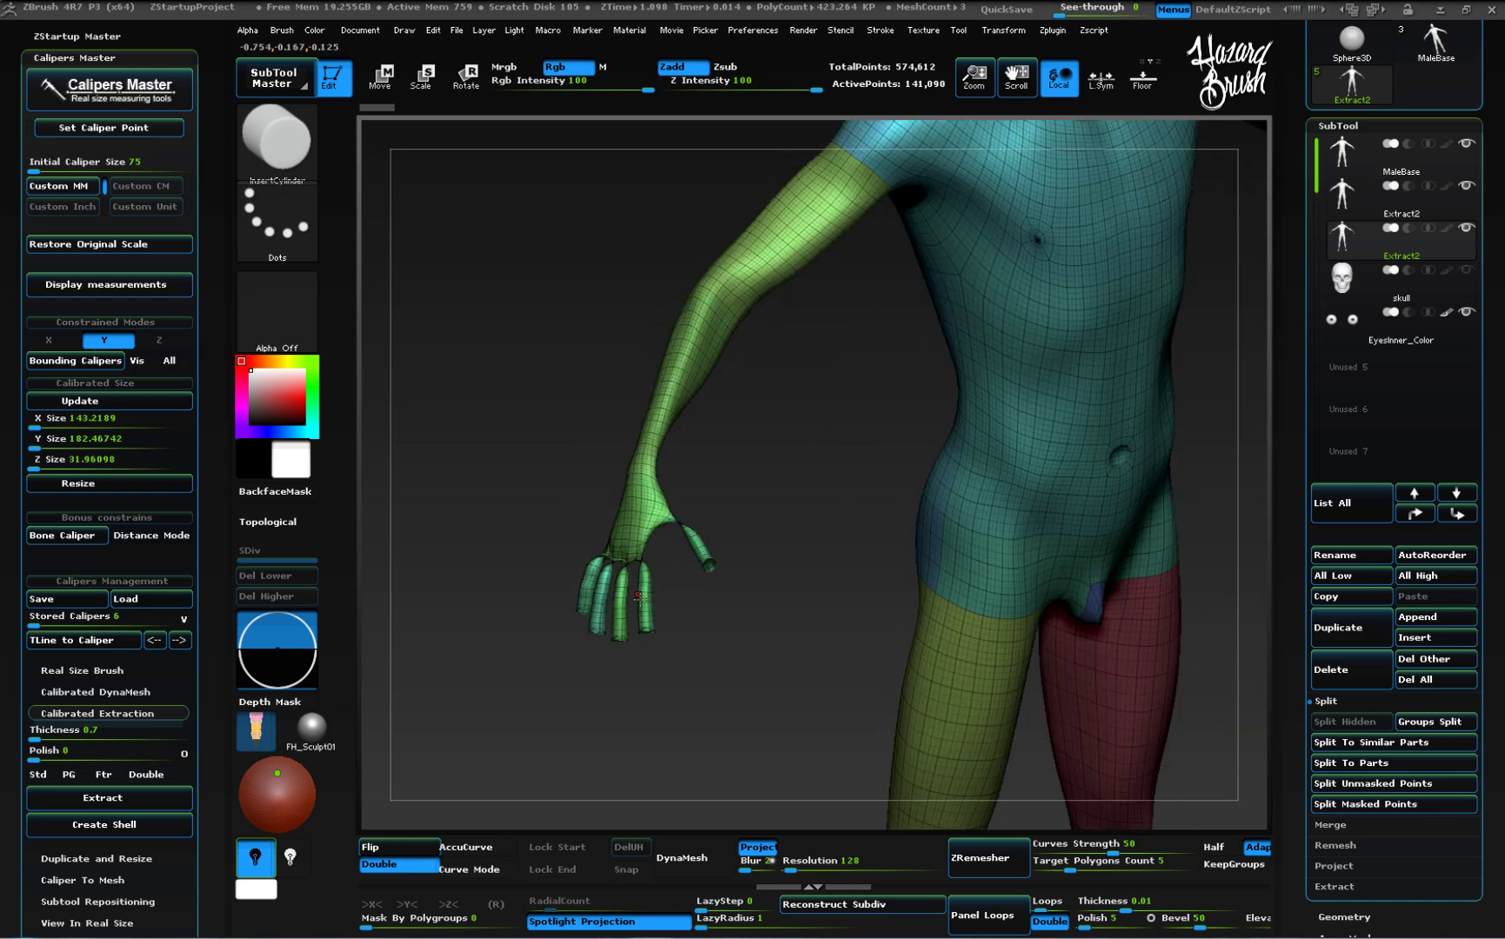
# Enable X symmetry and reconstruct two lower subdivision levels for the inner body.
pyautogui.press('x')
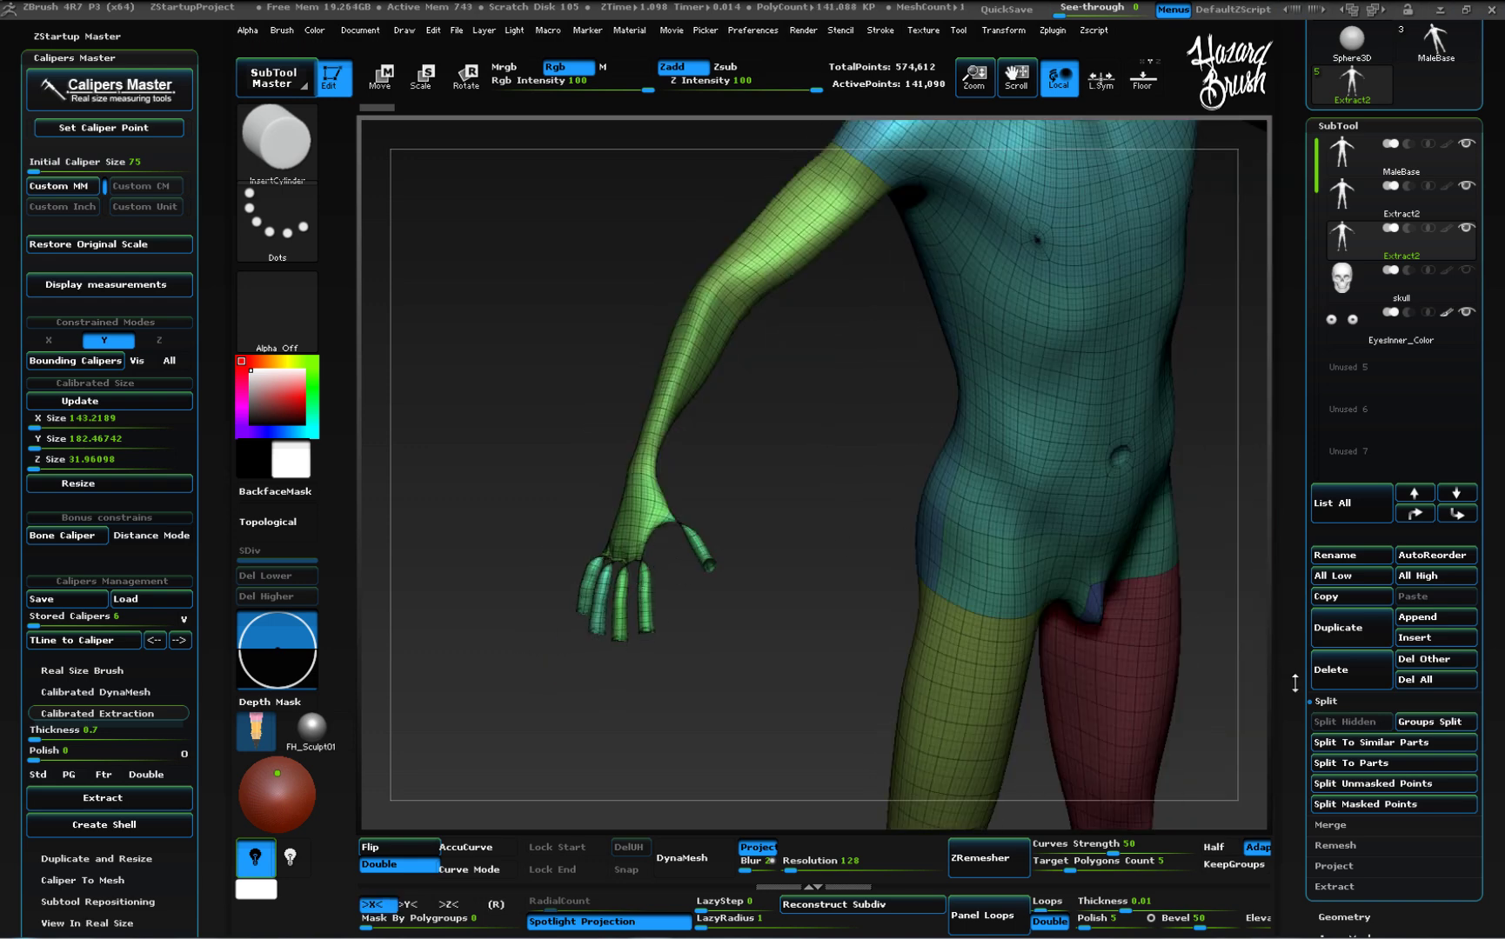
pyautogui.moveTo(1296, 683); pyautogui.dragTo(1303, 543)
pyautogui.click(1345, 588)
pyautogui.moveTo(1301, 275); pyautogui.dragTo(1350, 540)
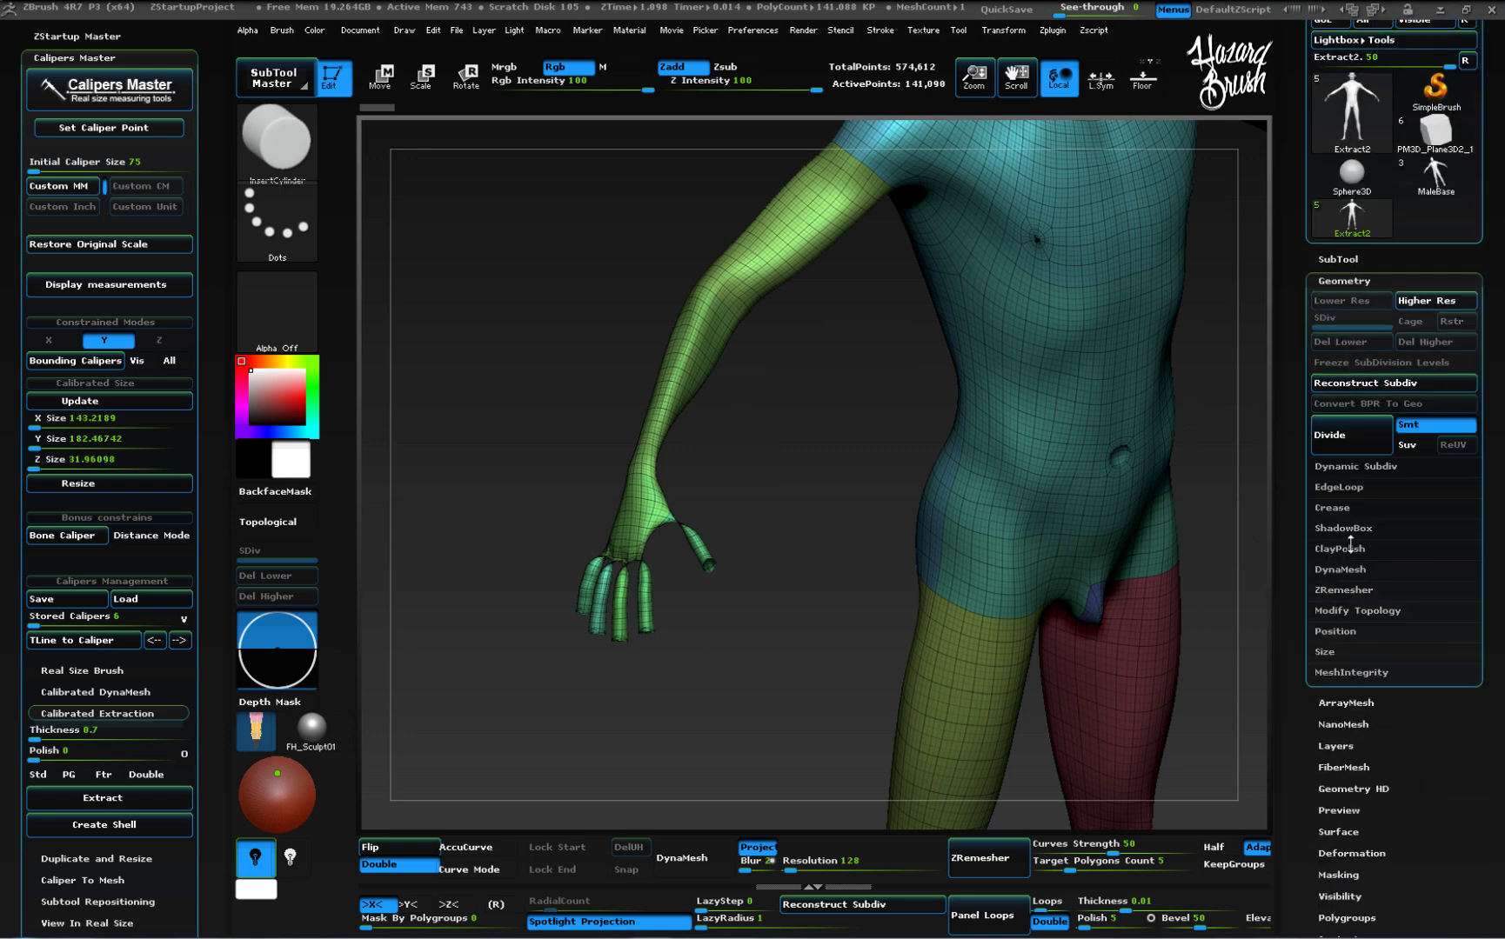
pyautogui.click(1353, 387)
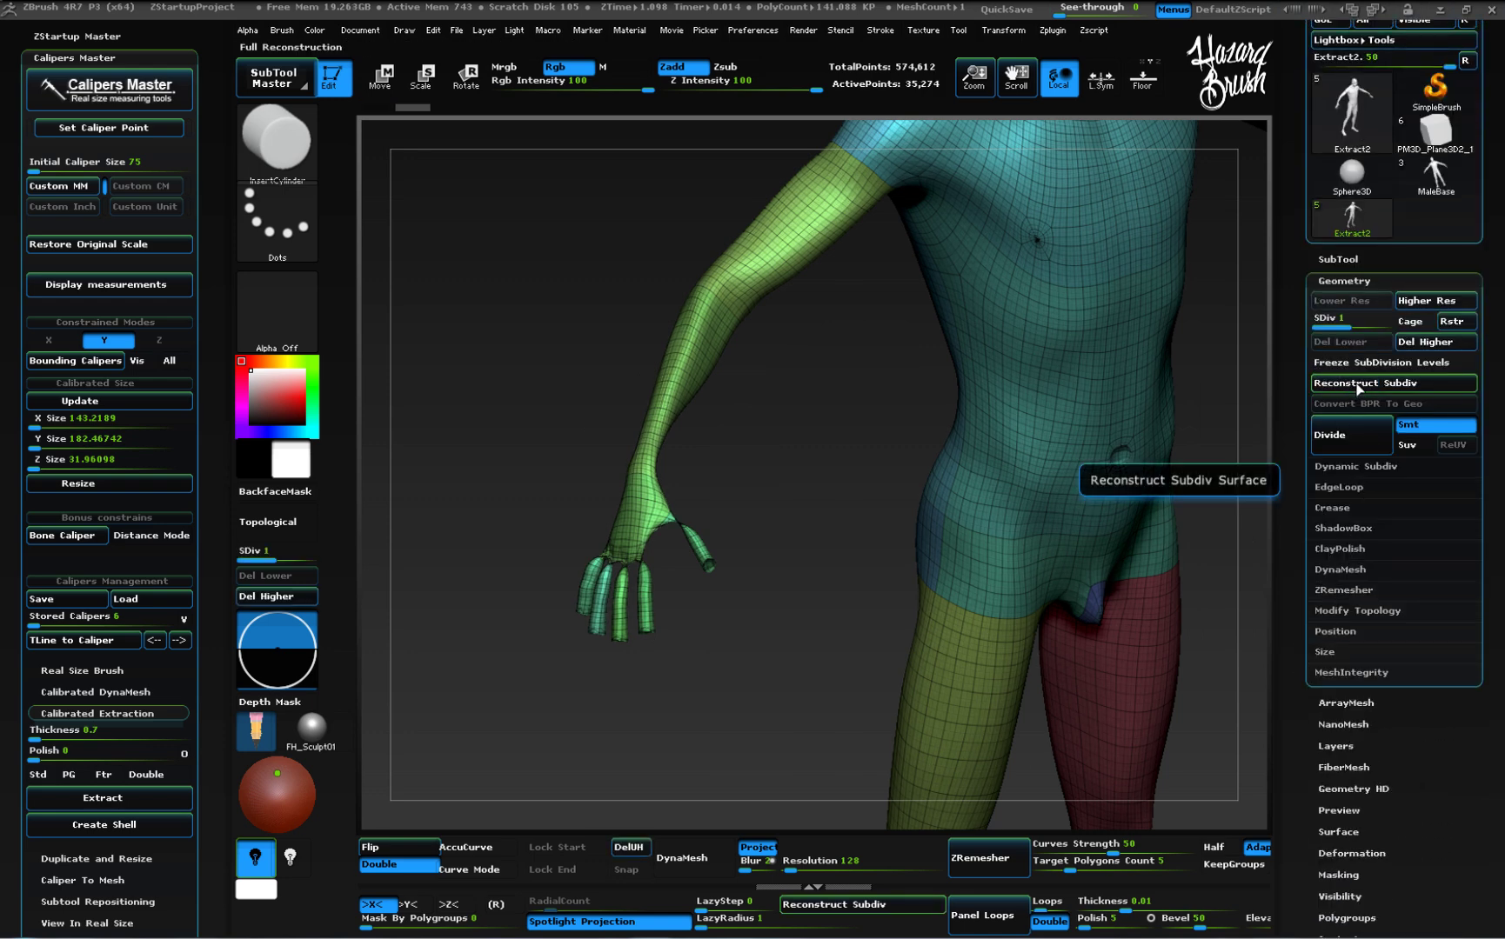
pyautogui.click(1355, 393)
# Adjust the brush size and smooth down the fingers of the inner body.
pyautogui.rightClick(641, 573)
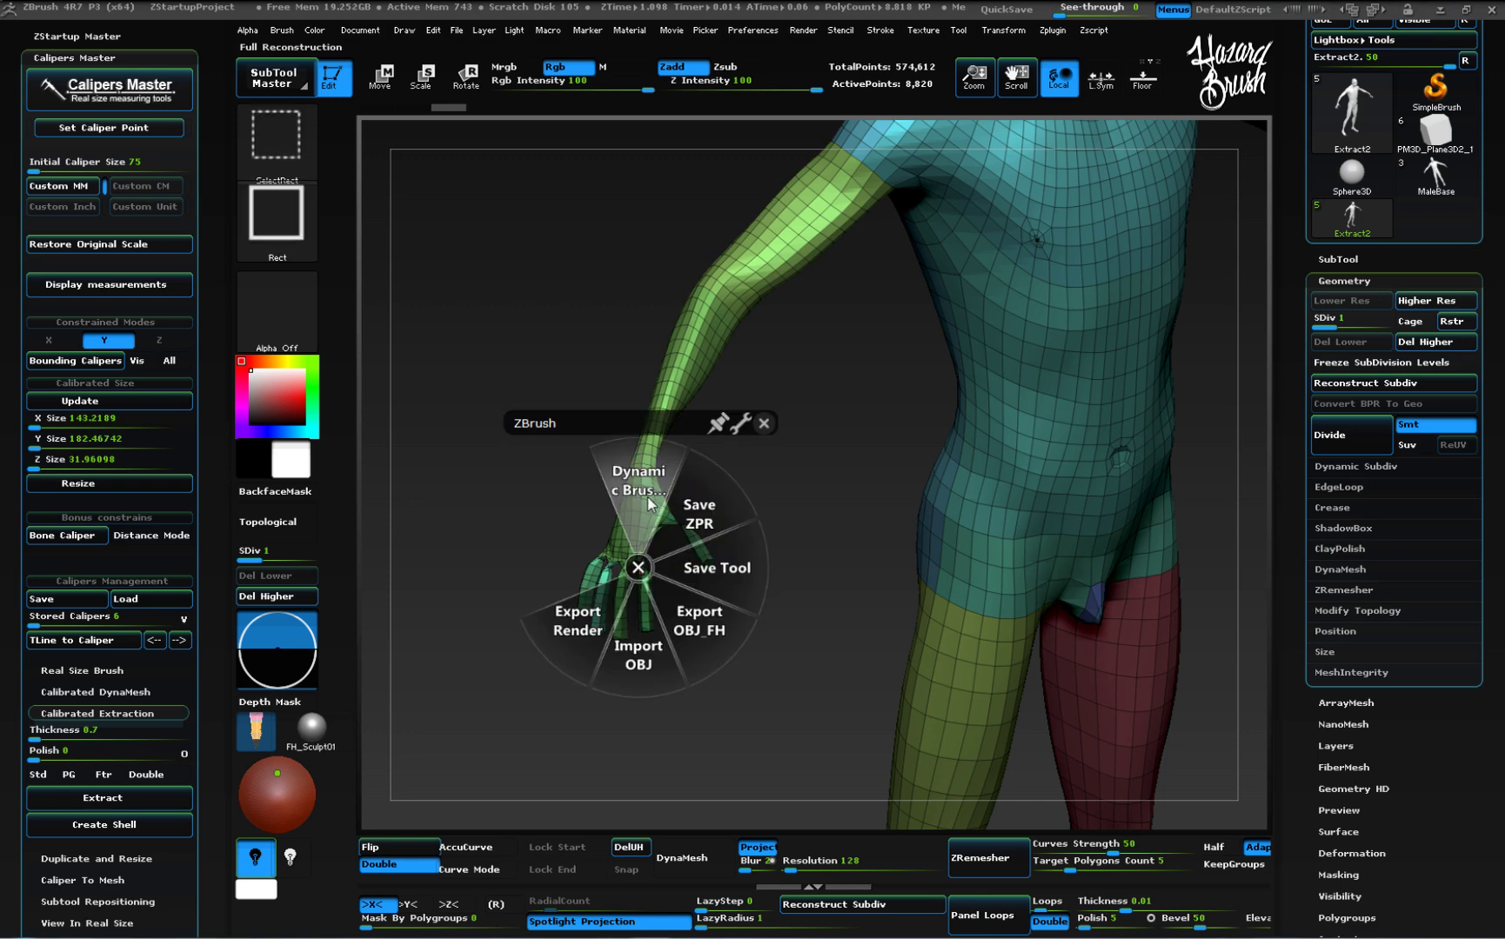
pyautogui.click(648, 504)
pyautogui.press('s')
pyautogui.moveTo(641, 571)
pyautogui.mouseDown()
pyautogui.moveTo(674, 570)
pyautogui.moveTo(642, 532)
pyautogui.mouseUp()
pyautogui.keyDown('ctrl'); pyautogui.moveTo(642, 574); pyautogui.dragTo(476, 633, button='right'); pyautogui.keyUp('ctrl')
# Isolate the mouth area of the inner head, smooth its inner surfaces while growing the visible area, and unhide the whole body.
pyautogui.keyDown('ctrl'); pyautogui.moveTo(768, 482); pyautogui.dragTo(735, 553, button='right'); pyautogui.keyUp('ctrl')
pyautogui.keyDown('ctrl'); pyautogui.keyDown('shift'); pyautogui.click(716, 523); pyautogui.keyUp('shift'); pyautogui.keyUp('ctrl')
pyautogui.moveTo(735, 553)
pyautogui.keyDown('shift'); pyautogui.mouseDown()
pyautogui.moveTo(792, 537)
pyautogui.moveTo(816, 551)
pyautogui.mouseUp(); pyautogui.keyUp('shift')
pyautogui.hotkey('ctrl', 'shift', 'x')
pyautogui.hotkey('ctrl', 'shift', 'x')
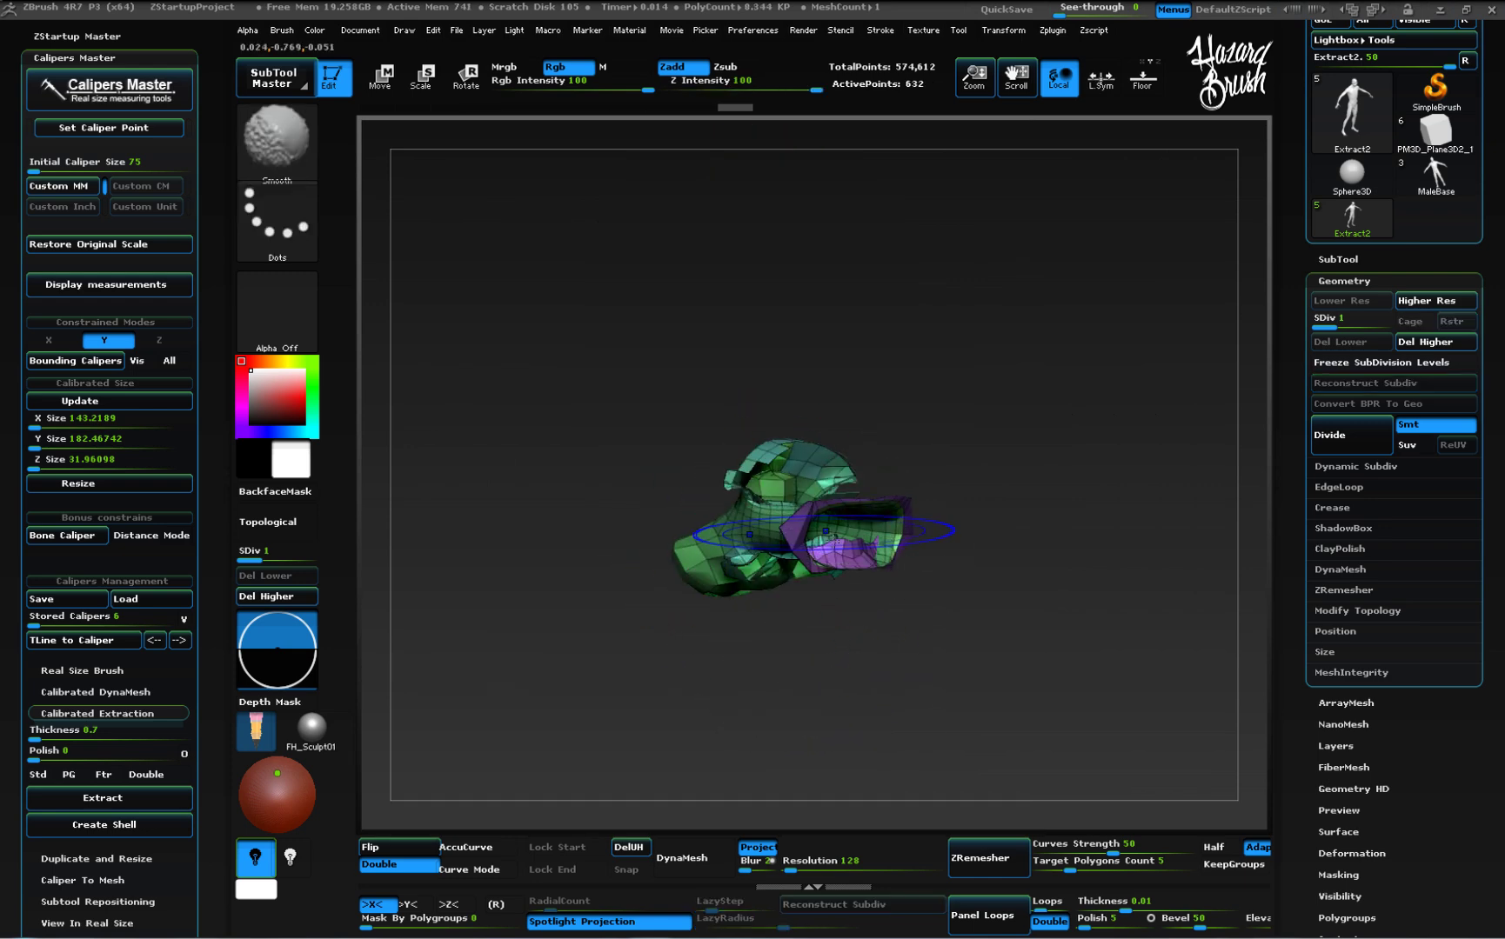
pyautogui.moveTo(909, 532)
pyautogui.keyDown('shift'); pyautogui.mouseDown()
pyautogui.moveTo(840, 537)
pyautogui.moveTo(857, 383)
pyautogui.moveTo(796, 374)
pyautogui.moveTo(778, 585)
pyautogui.moveTo(630, 387)
pyautogui.moveTo(631, 408)
pyautogui.mouseUp(); pyautogui.keyUp('shift')
pyautogui.hotkey('ctrl', 'shift', 'x')
pyautogui.keyDown('ctrl'); pyautogui.keyDown('shift'); pyautogui.click(961, 575); pyautogui.keyUp('shift'); pyautogui.keyUp('ctrl')
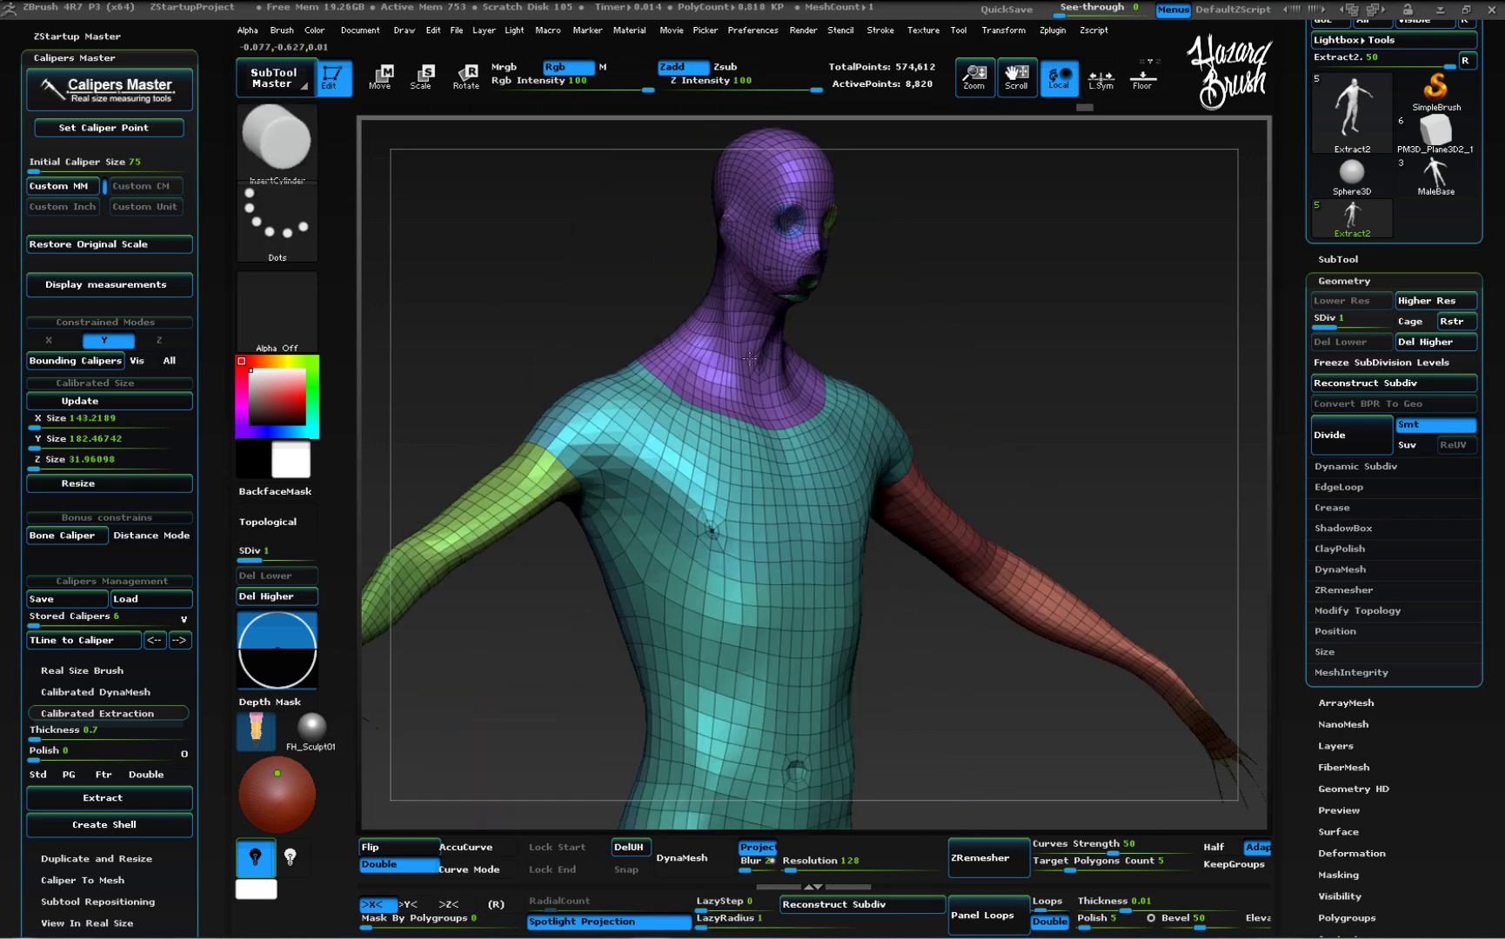
# Smooth down the toes and feet of the inner body.
pyautogui.moveTo(749, 358)
pyautogui.keyDown('alt'); pyautogui.mouseDown(button='right')
pyautogui.moveTo(689, 588)
pyautogui.moveTo(695, 661)
pyautogui.moveTo(682, 605)
pyautogui.moveTo(757, 608)
pyautogui.mouseUp(button='right'); pyautogui.keyUp('alt')
pyautogui.moveTo(756, 609)
pyautogui.keyDown('shift'); pyautogui.mouseDown()
pyautogui.moveTo(710, 617)
pyautogui.moveTo(783, 574)
pyautogui.mouseUp(); pyautogui.keyUp('shift')
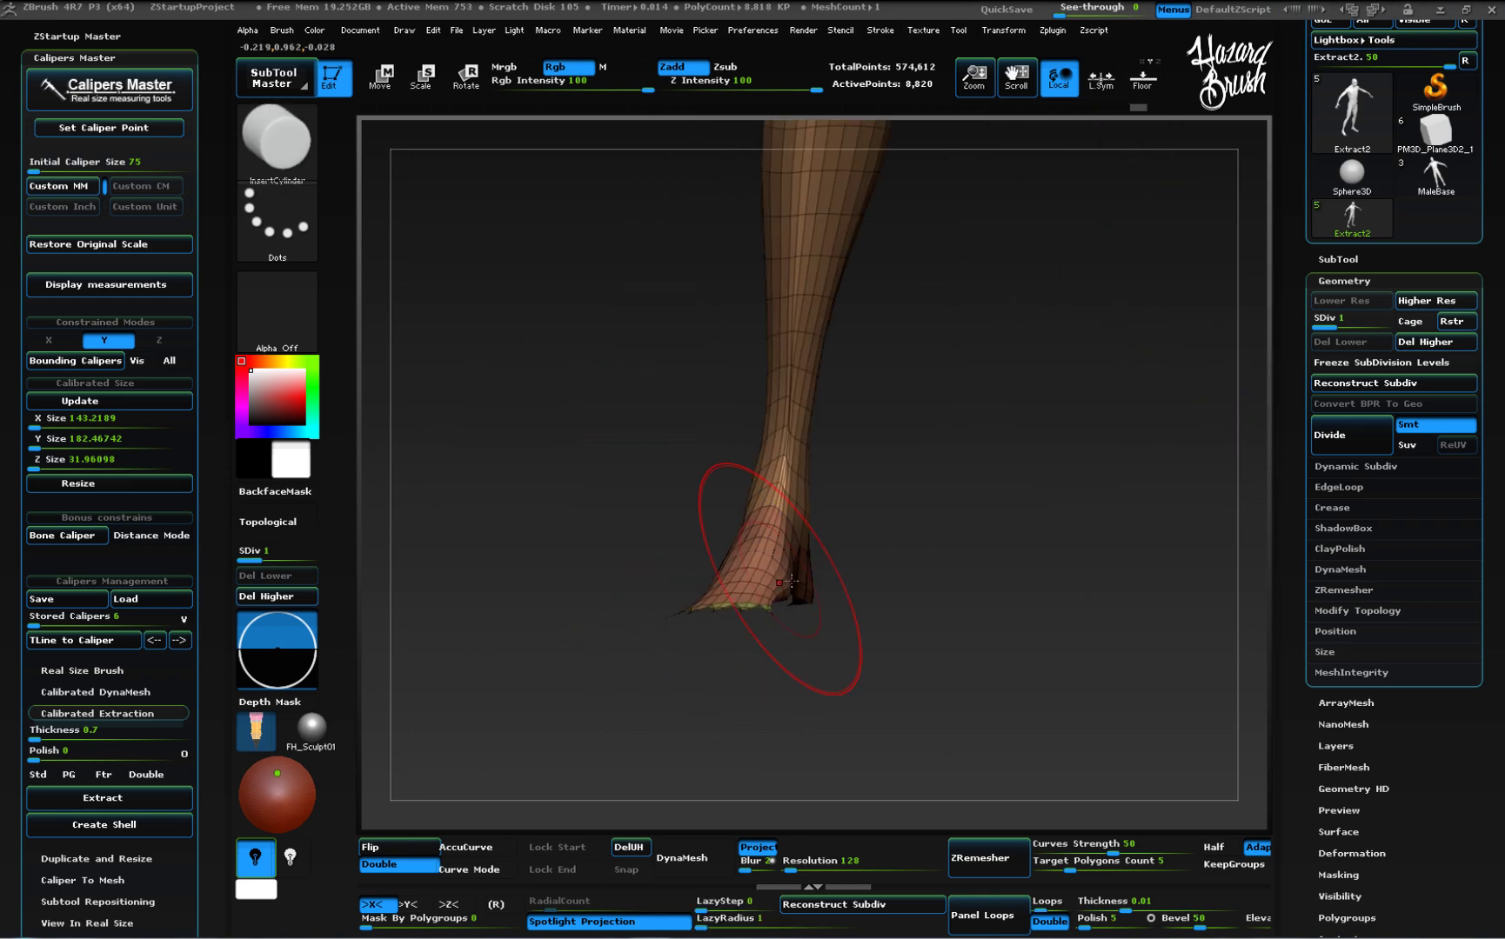
pyautogui.moveTo(789, 572); pyautogui.dragTo(783, 600, button='right')
pyautogui.keyDown('shift'); pyautogui.moveTo(782, 601); pyautogui.dragTo(787, 531); pyautogui.keyUp('shift')
pyautogui.keyDown('ctrl'); pyautogui.moveTo(743, 557); pyautogui.dragTo(707, 479, button='right'); pyautogui.keyUp('ctrl')
pyautogui.keyDown('alt'); pyautogui.moveTo(707, 478); pyautogui.dragTo(893, 510); pyautogui.keyUp('alt')
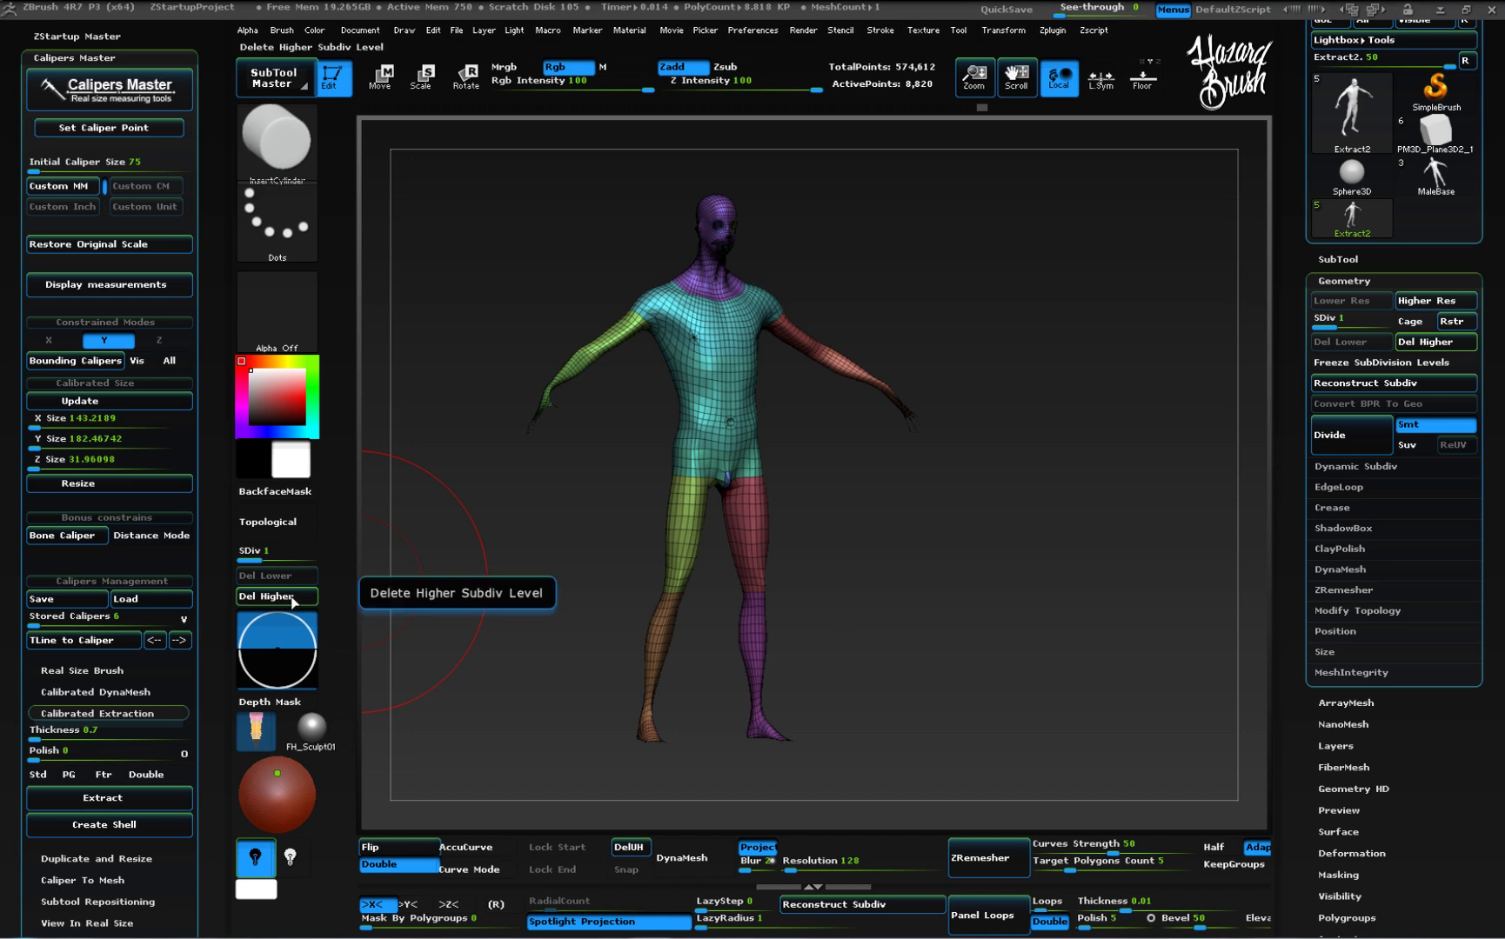
# Raise the inner body to its highest subdivision level and delete the lower levels.
pyautogui.press('d')
pyautogui.press('d')
pyautogui.click(290, 580)
pyautogui.keyDown('shift'); pyautogui.moveTo(762, 487); pyautogui.dragTo(663, 678, button='right'); pyautogui.keyUp('shift')
pyautogui.keyDown('alt'); pyautogui.moveTo(662, 679); pyautogui.dragTo(736, 506, button='right'); pyautogui.keyUp('alt')
pyautogui.moveTo(736, 506)
pyautogui.keyDown('alt'); pyautogui.mouseDown()
pyautogui.moveTo(715, 469)
pyautogui.moveTo(684, 527)
pyautogui.mouseUp(); pyautogui.keyUp('alt')
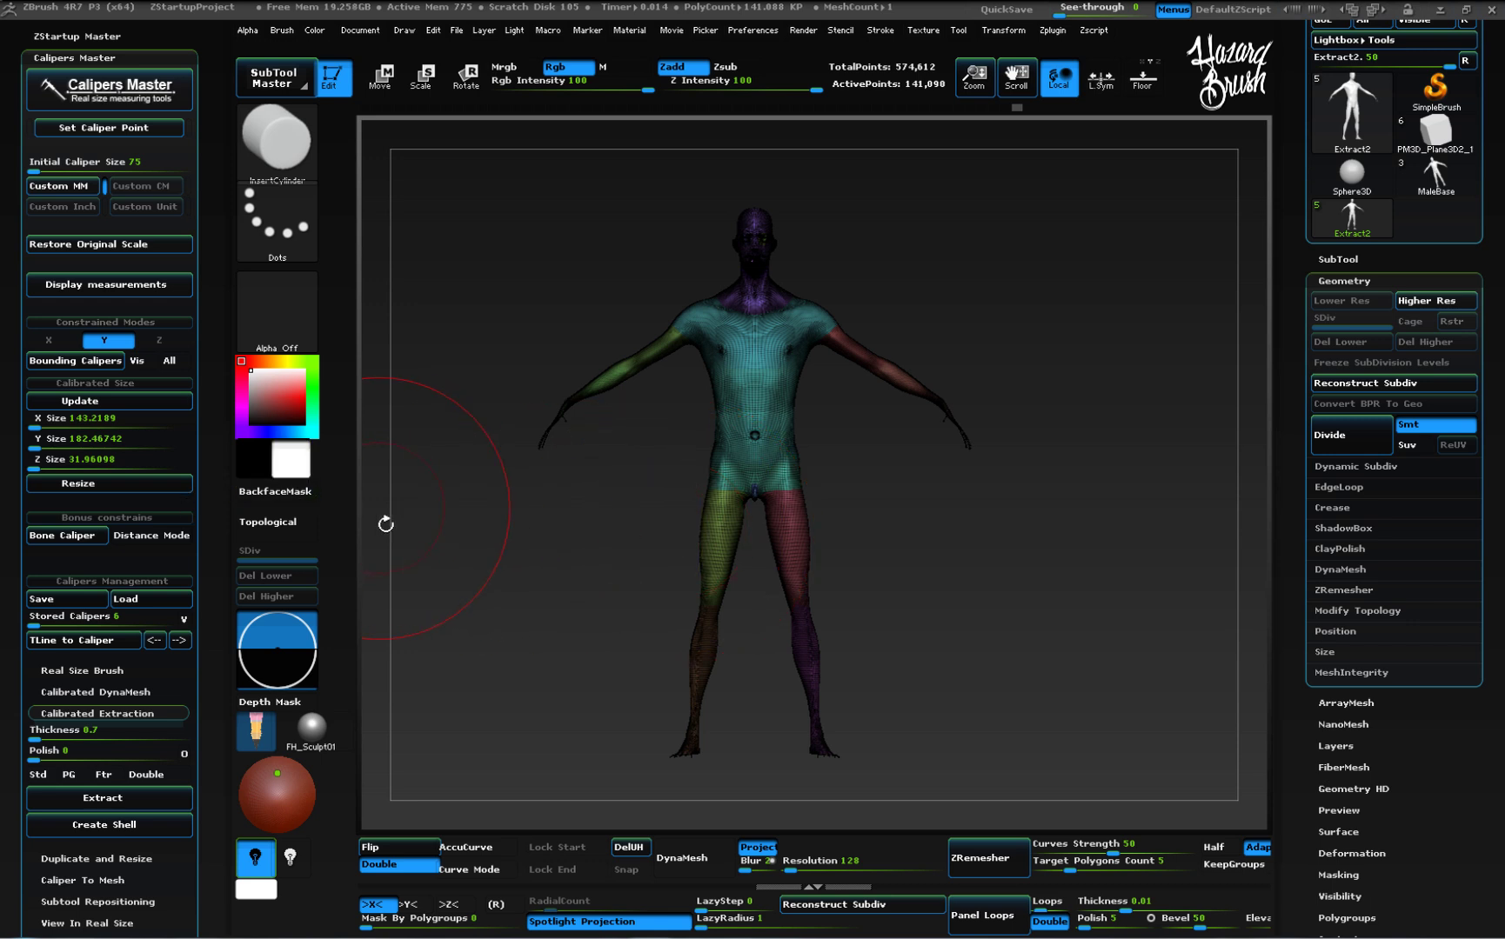
# Turn off X symmetry, set the Real Size Brush to 2, and insert a cylinder on the abdomen above the navel.
pyautogui.press('x')
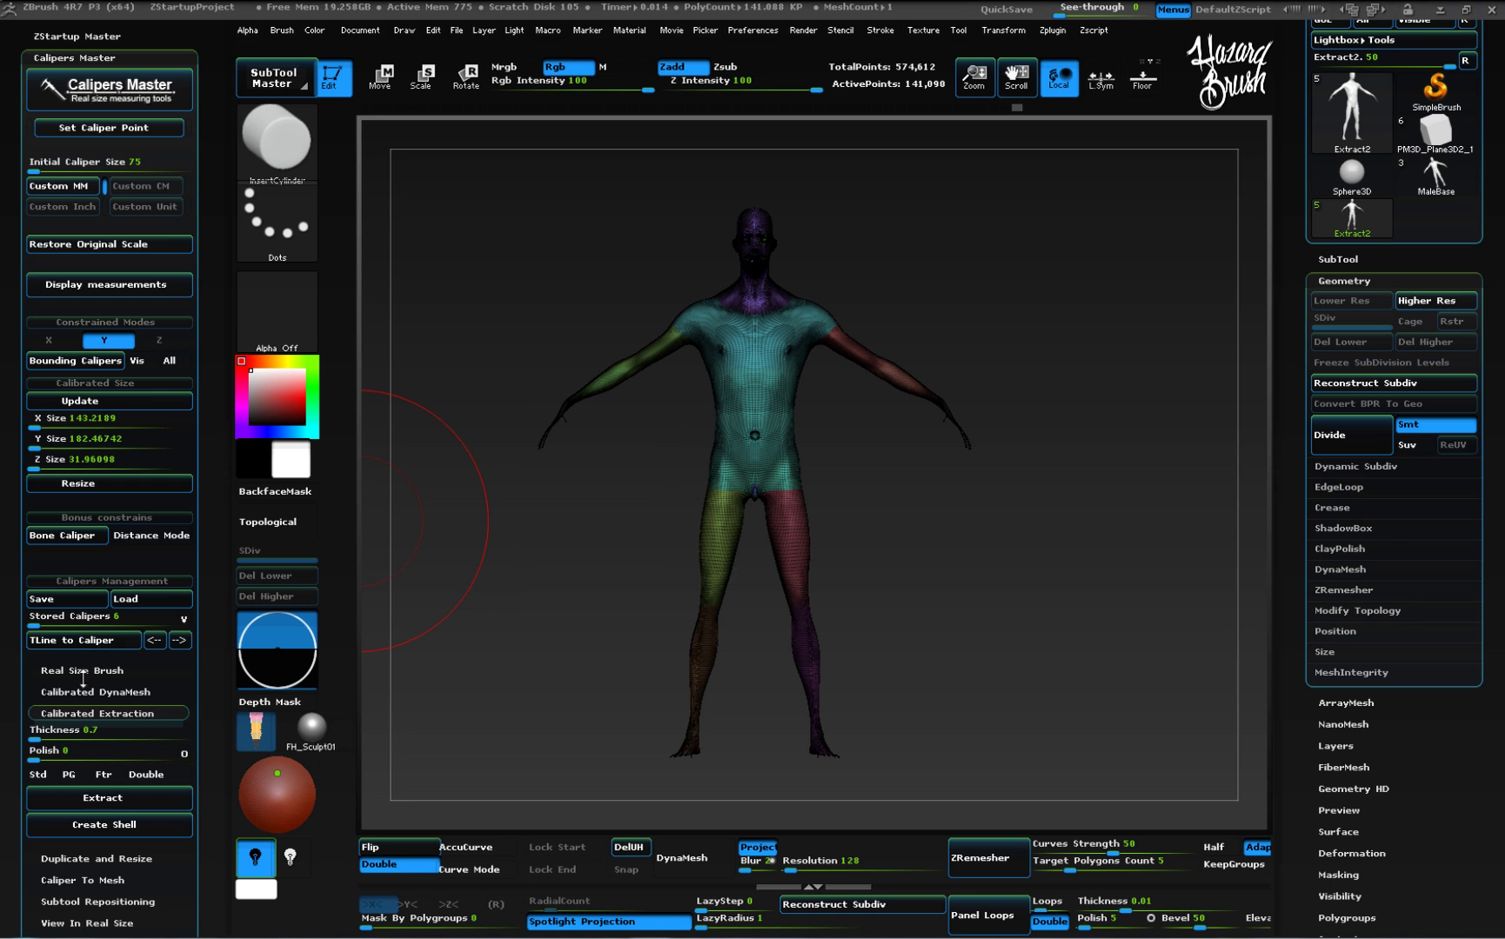
pyautogui.click(82, 671)
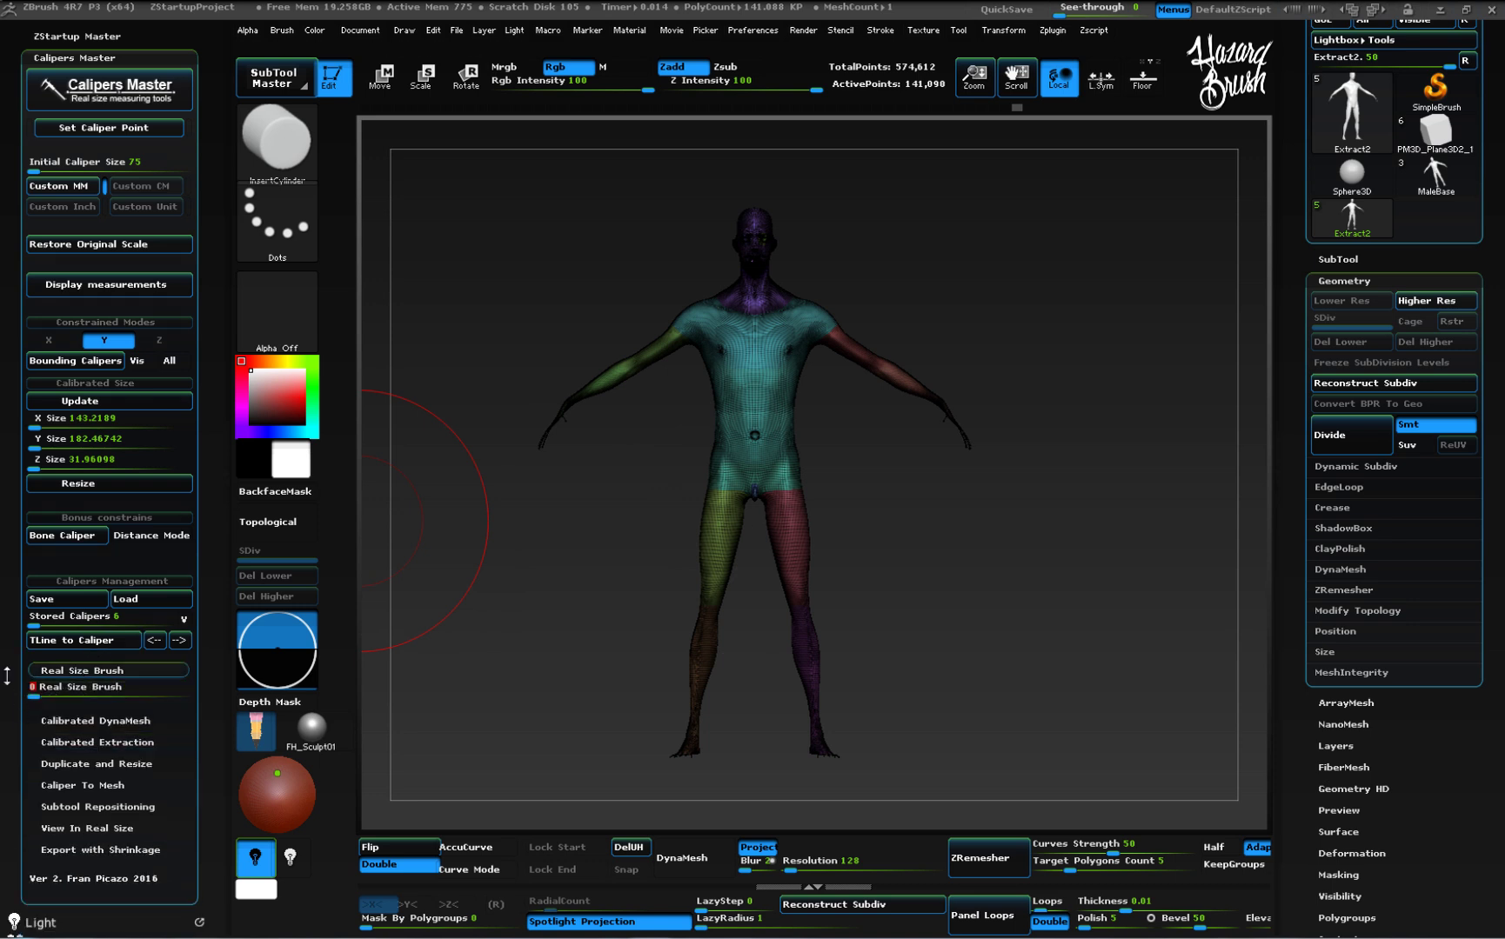
pyautogui.press('Return')
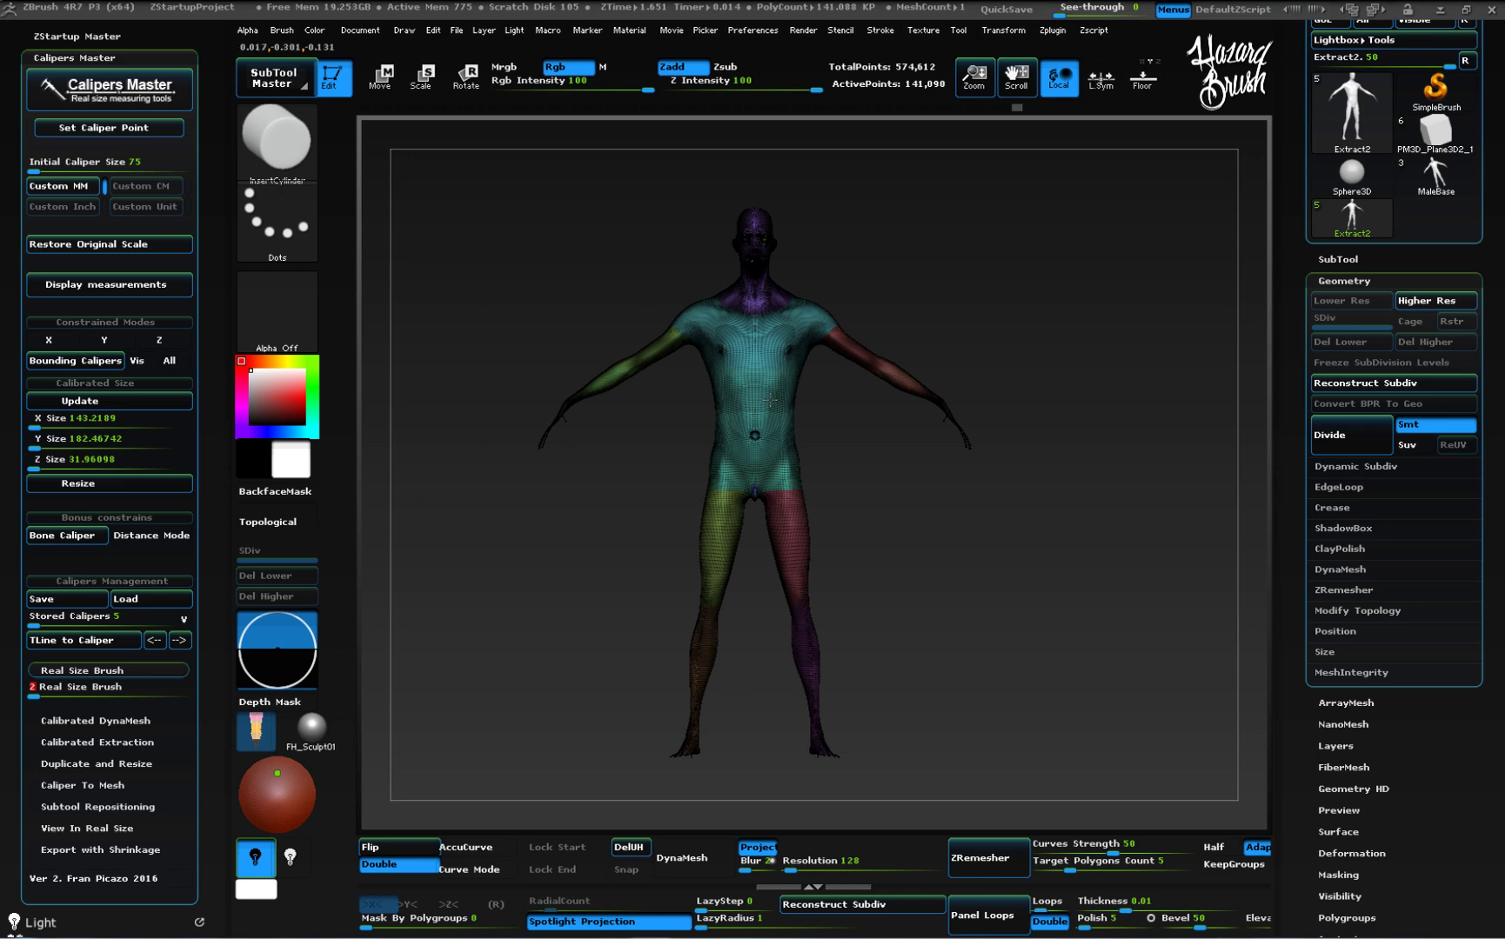
pyautogui.moveTo(759, 396)
pyautogui.keyDown('ctrl'); pyautogui.mouseDown(button='right')
pyautogui.moveTo(765, 436)
pyautogui.moveTo(765, 406)
pyautogui.mouseUp(button='right'); pyautogui.keyUp('ctrl')
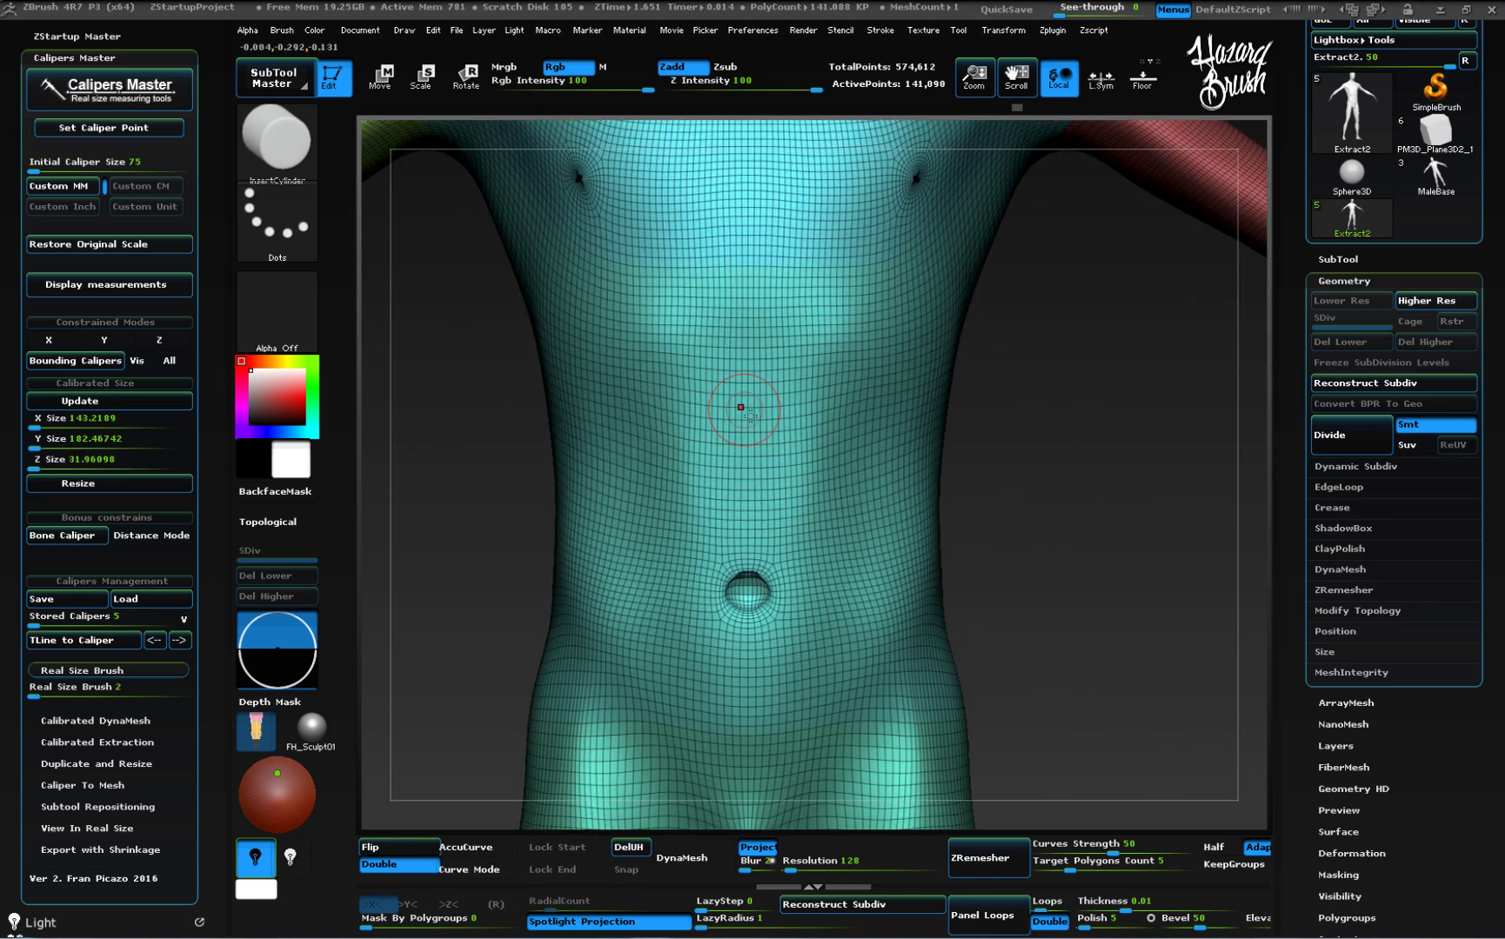
pyautogui.moveTo(746, 395); pyautogui.dragTo(779, 420)
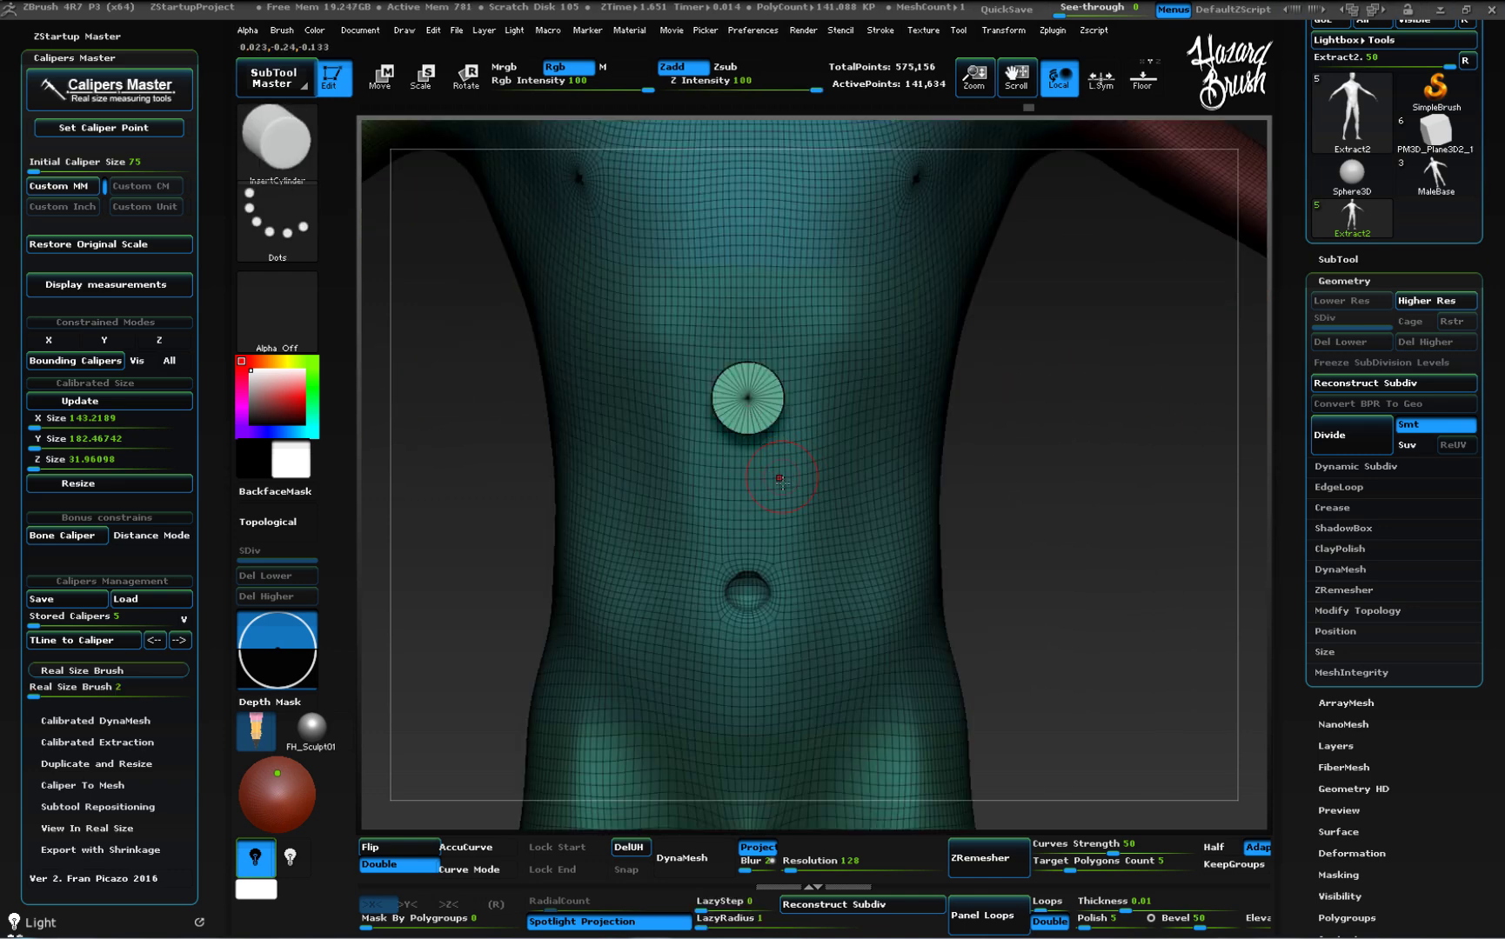
# Measure the diameter of the inserted cylinder above the navel, from its upper edge to its lower edge, in millimetres.
pyautogui.keyDown('ctrl'); pyautogui.moveTo(780, 423); pyautogui.dragTo(645, 298, button='right'); pyautogui.keyUp('ctrl')
pyautogui.keyDown('alt'); pyautogui.moveTo(744, 453); pyautogui.dragTo(744, 723, button='right'); pyautogui.keyUp('alt')
pyautogui.keyDown('alt'); pyautogui.moveTo(760, 434); pyautogui.dragTo(829, 446, button='right'); pyautogui.keyUp('alt')
pyautogui.press('w')
pyautogui.keyDown('alt'); pyautogui.moveTo(898, 294); pyautogui.dragTo(777, 393, button='right'); pyautogui.keyUp('alt')
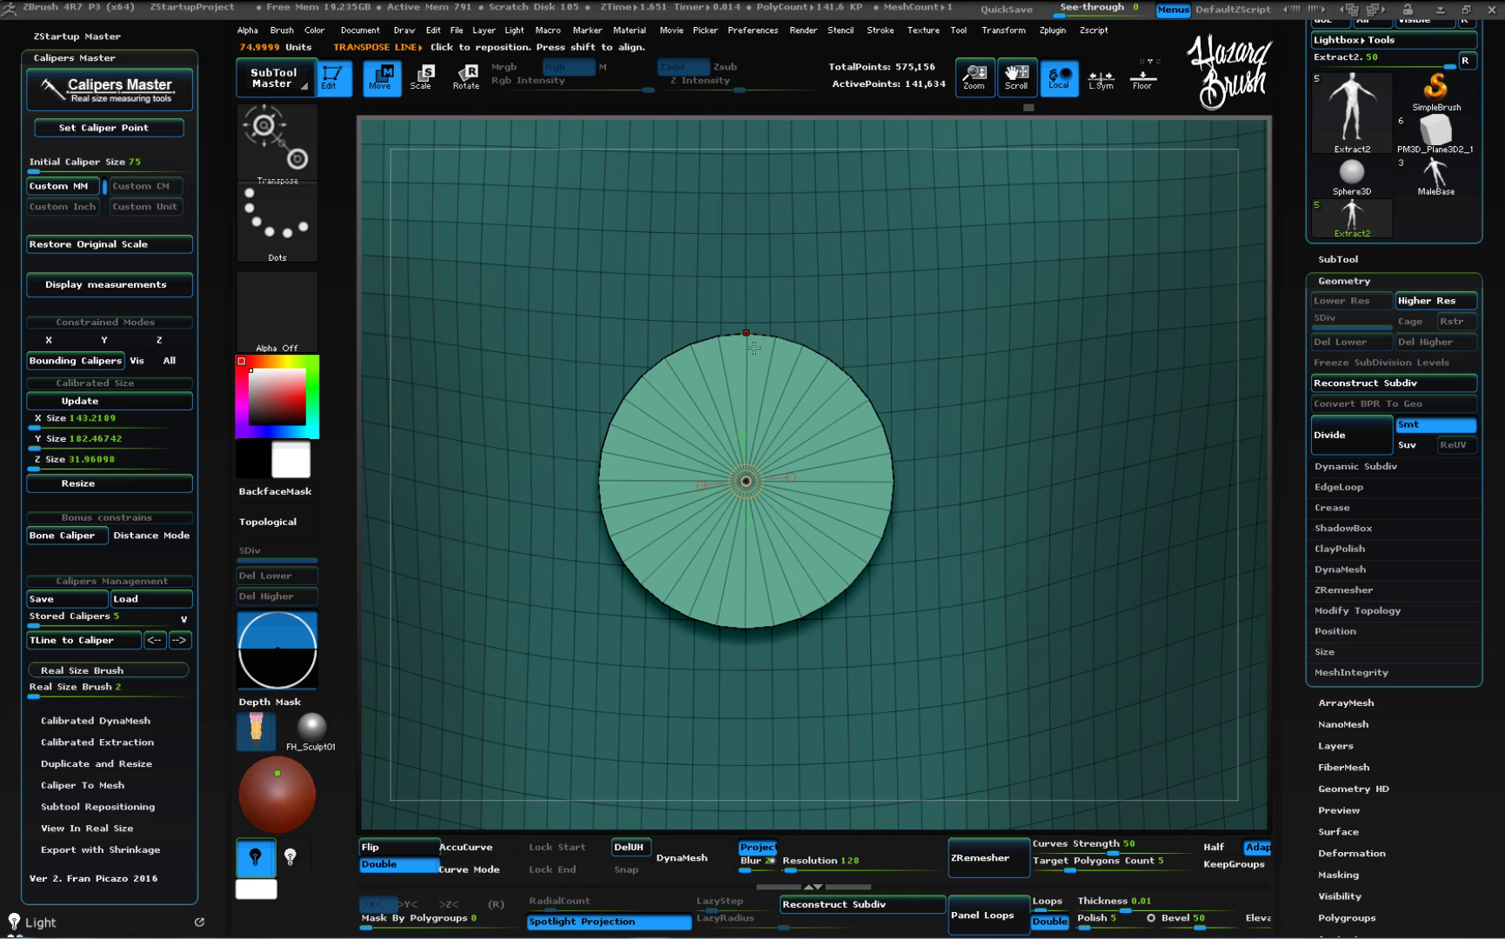
pyautogui.moveTo(746, 334); pyautogui.dragTo(745, 665)
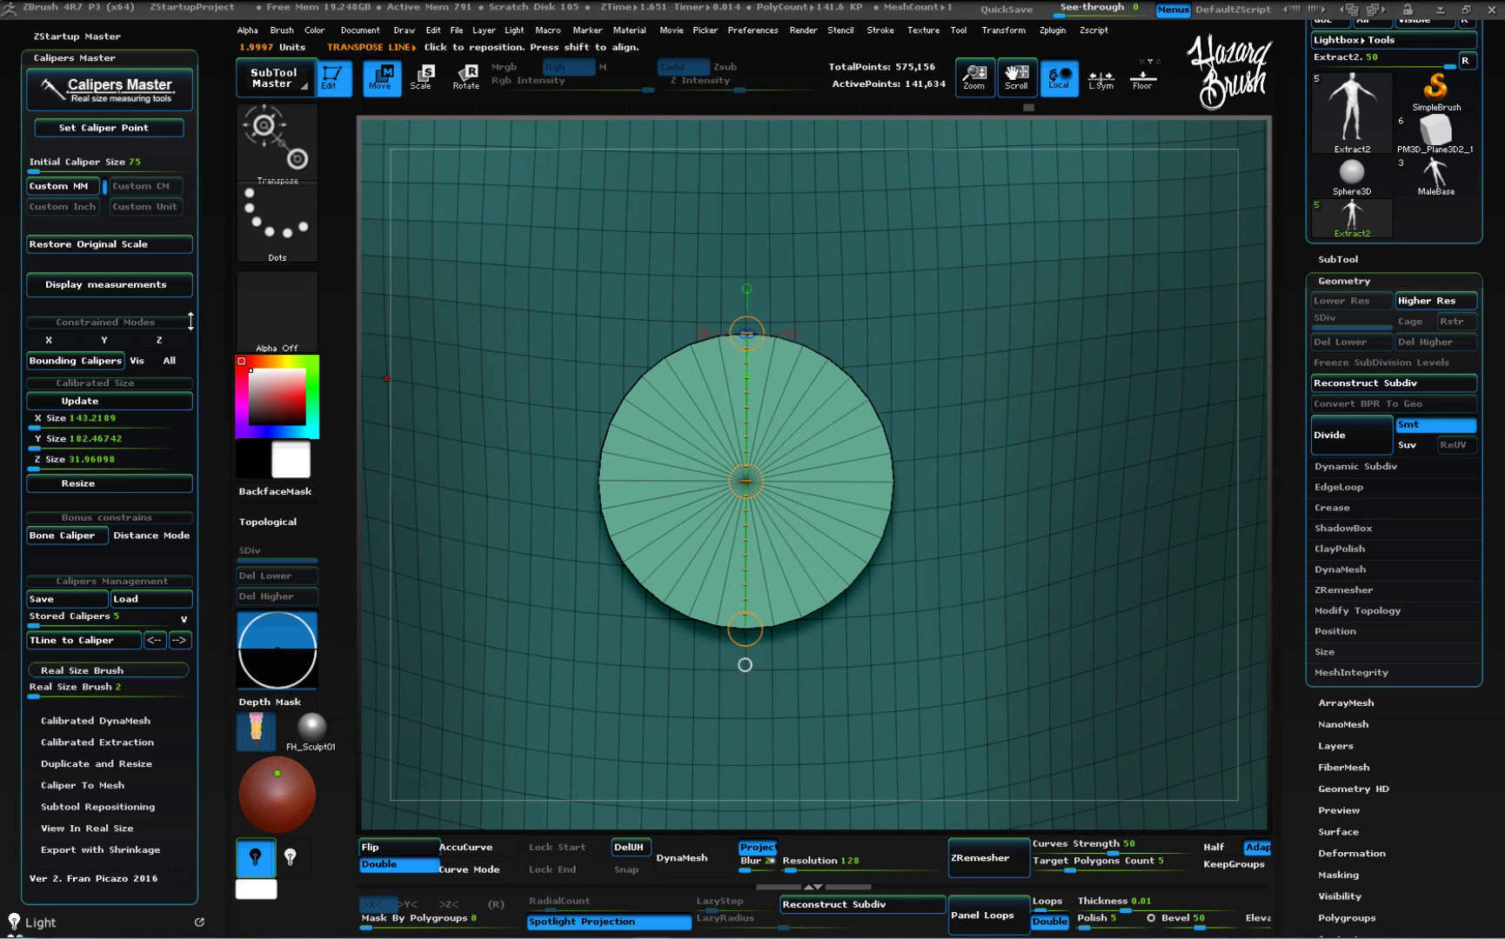
pyautogui.click(169, 286)
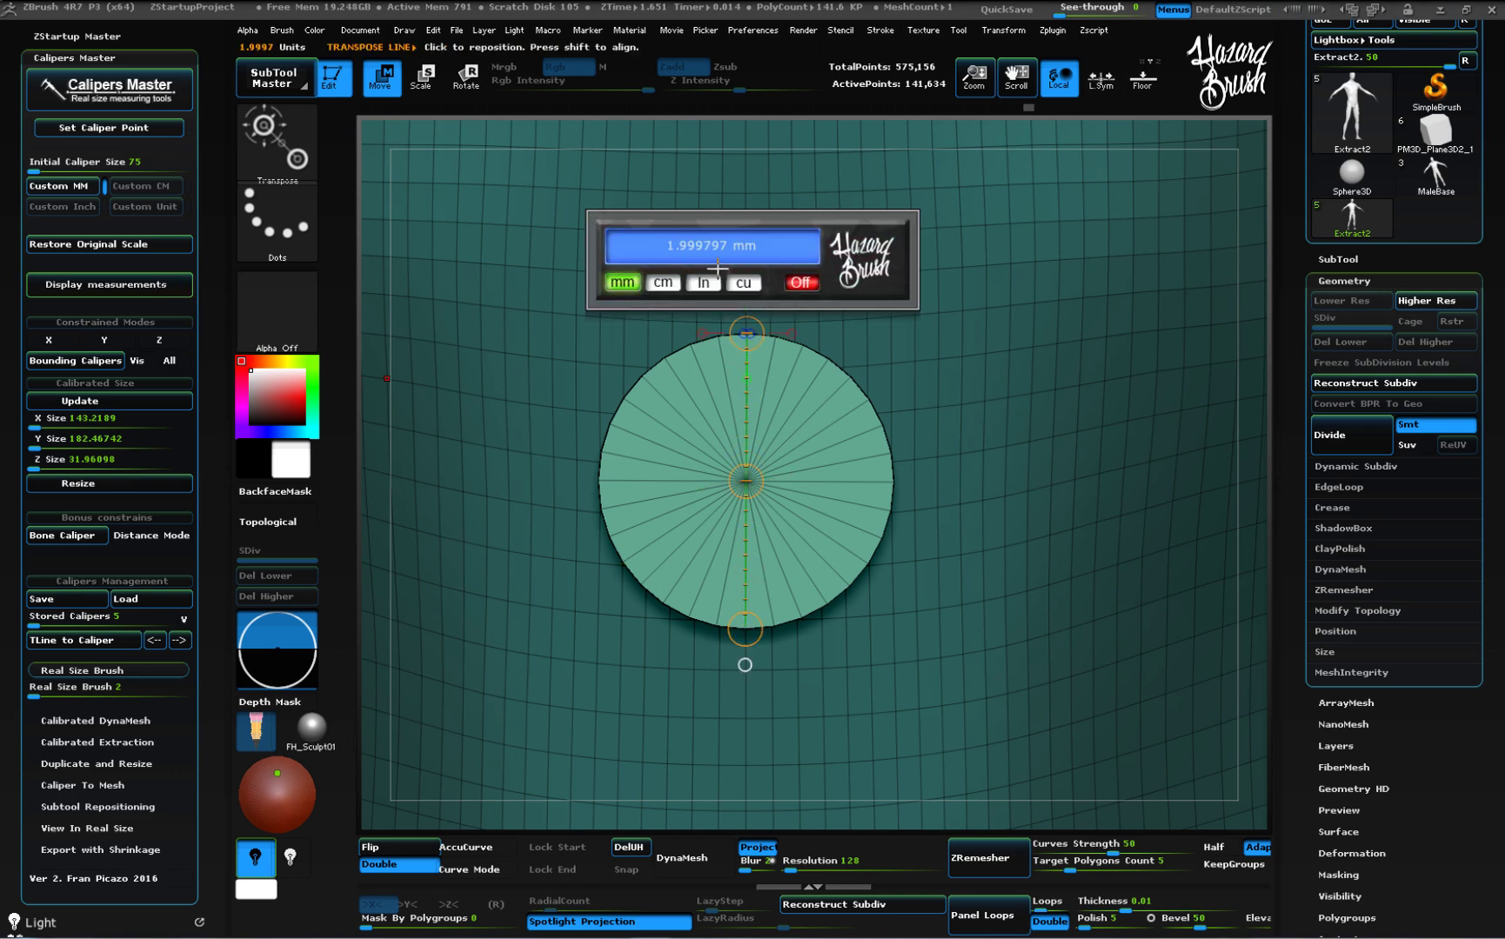
pyautogui.click(804, 283)
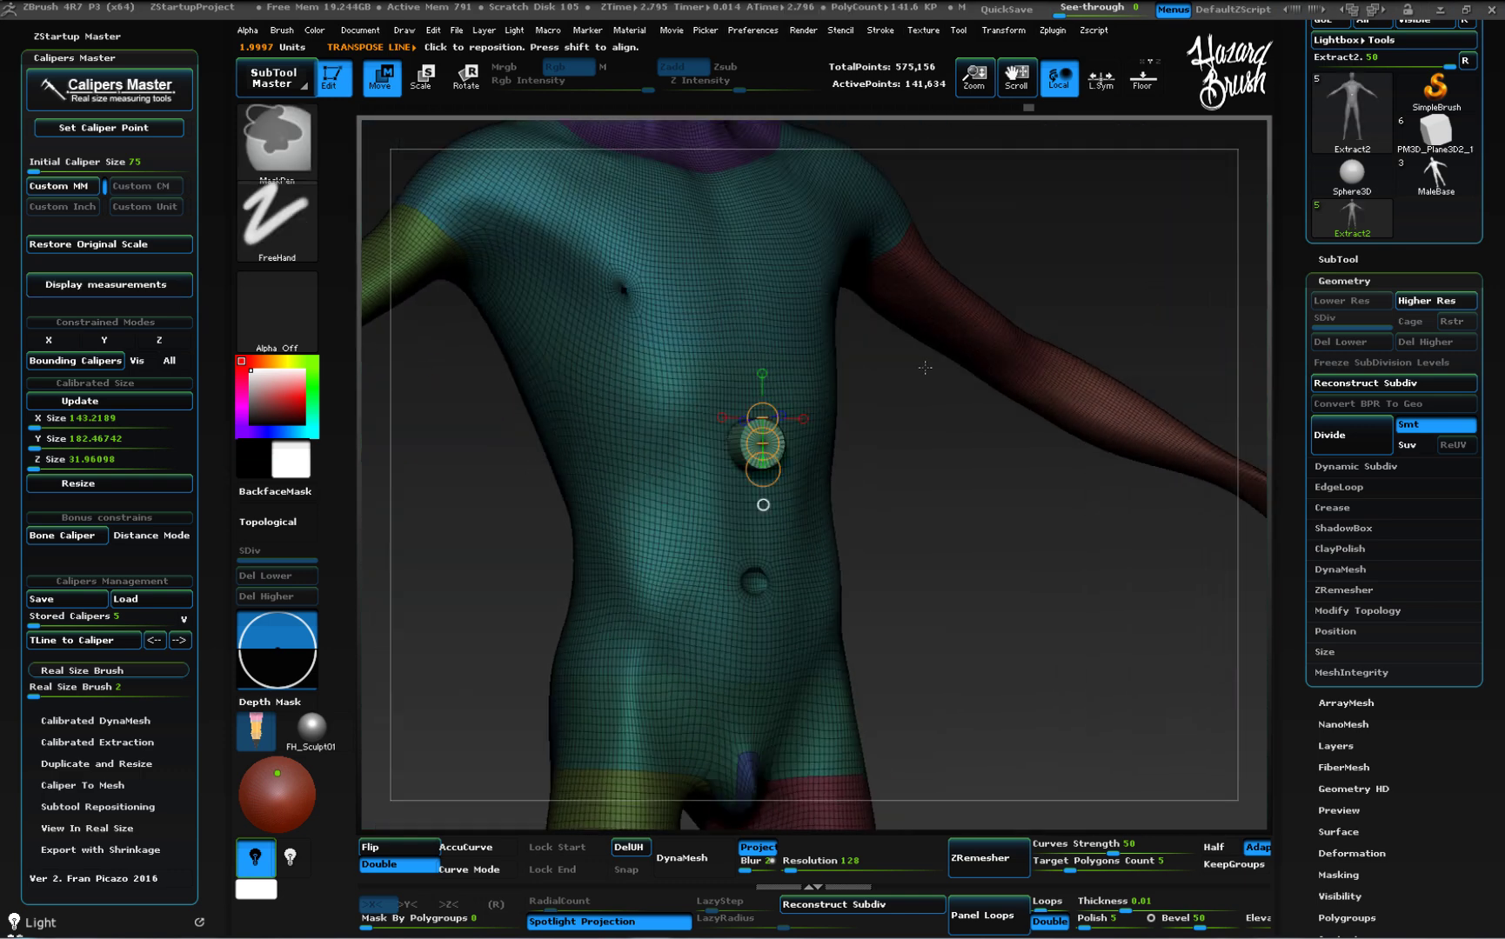
# Check the cylinder's depth through the shell from the side, set the inner body subtool to subtraction, and select the outer body subtool.
pyautogui.click(968, 436)
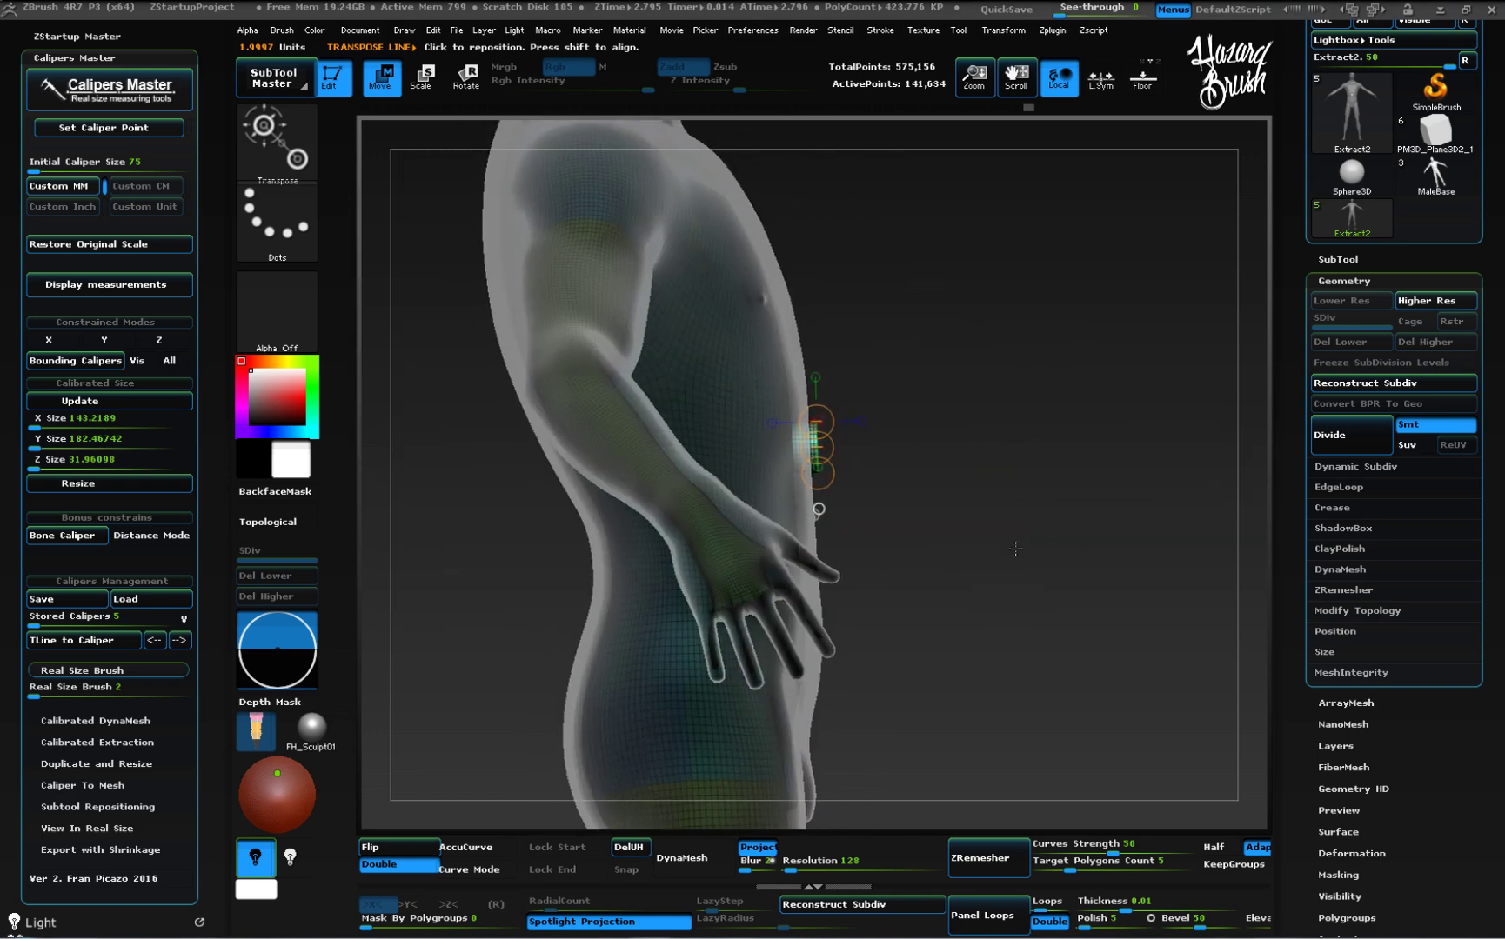
pyautogui.keyDown('alt'); pyautogui.moveTo(963, 583); pyautogui.dragTo(898, 509); pyautogui.keyUp('alt')
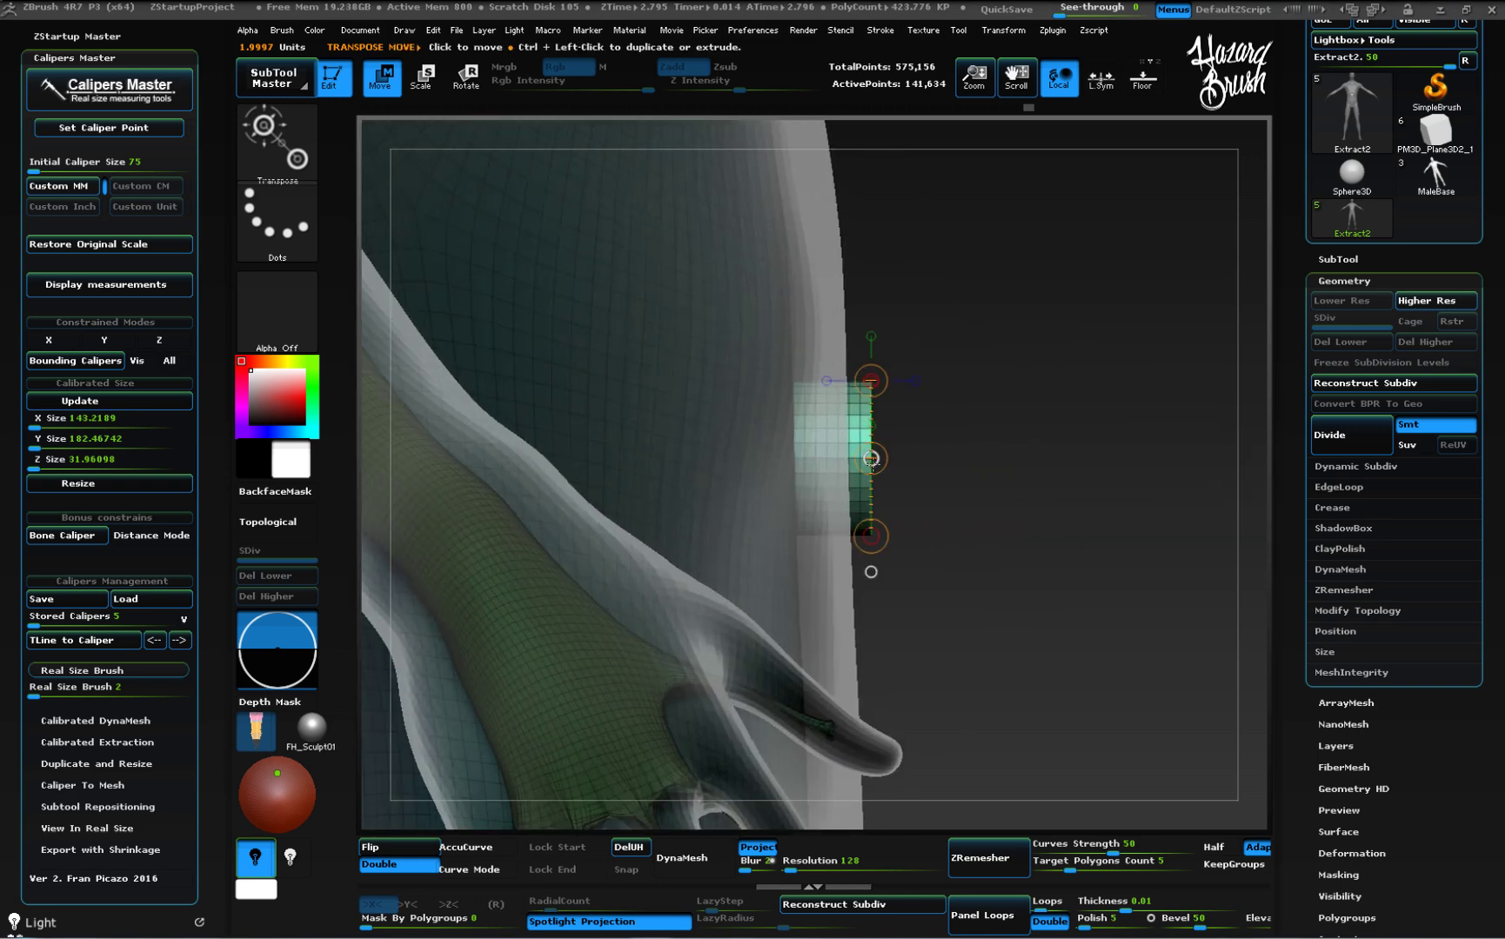
pyautogui.keyDown('alt'); pyautogui.moveTo(1079, 521); pyautogui.dragTo(594, 322); pyautogui.keyUp('alt')
pyautogui.keyDown('shift'); pyautogui.moveTo(964, 477); pyautogui.dragTo(961, 575); pyautogui.keyUp('shift')
pyautogui.click(1339, 260)
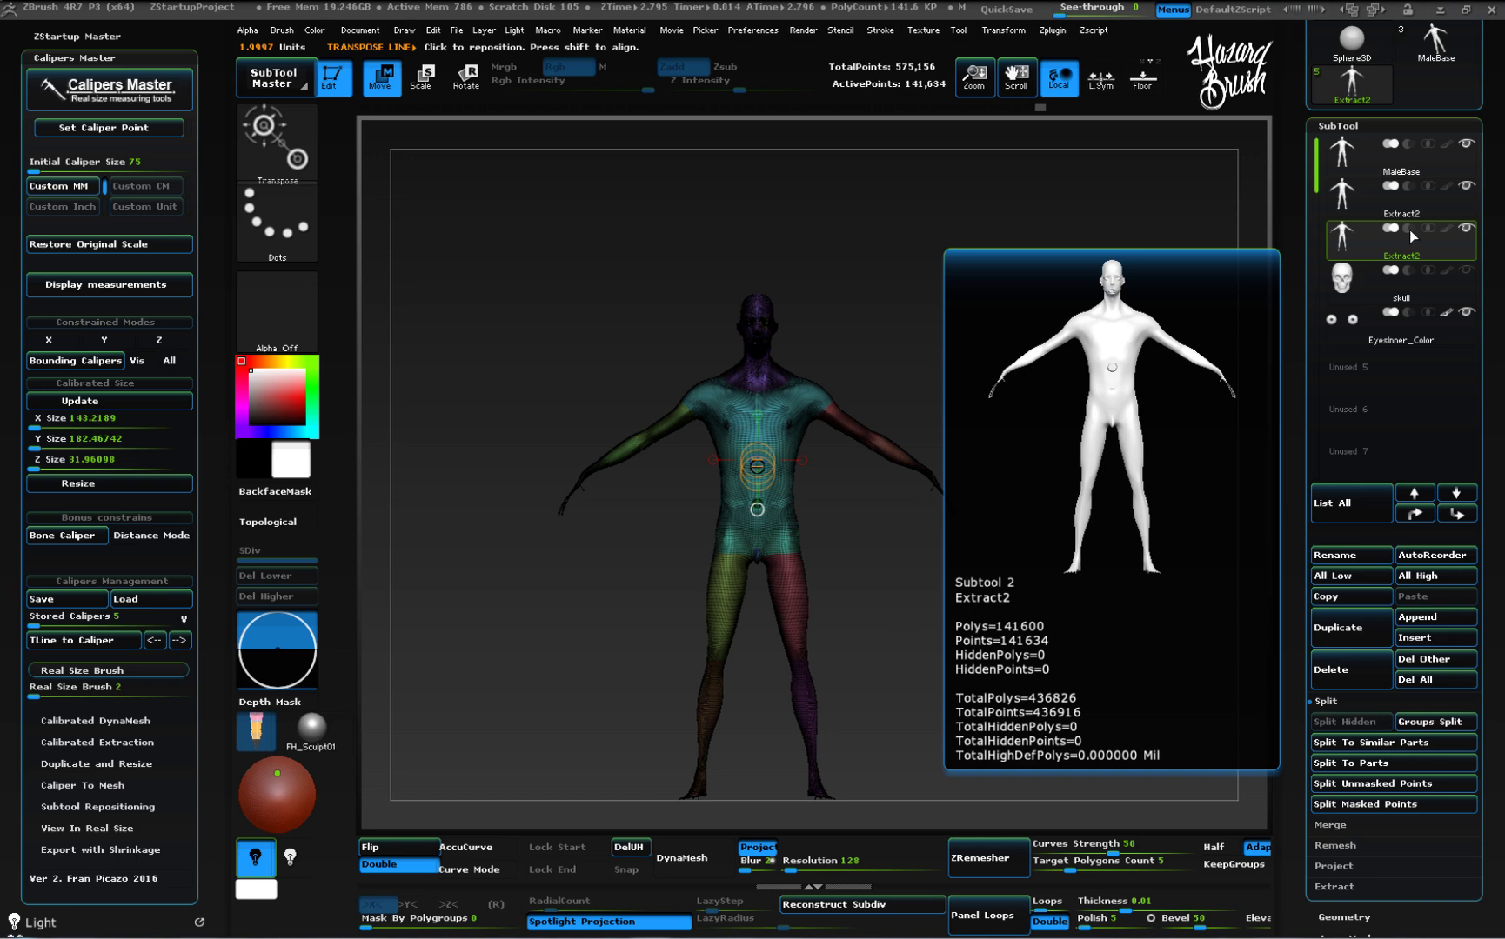
pyautogui.click(1408, 229)
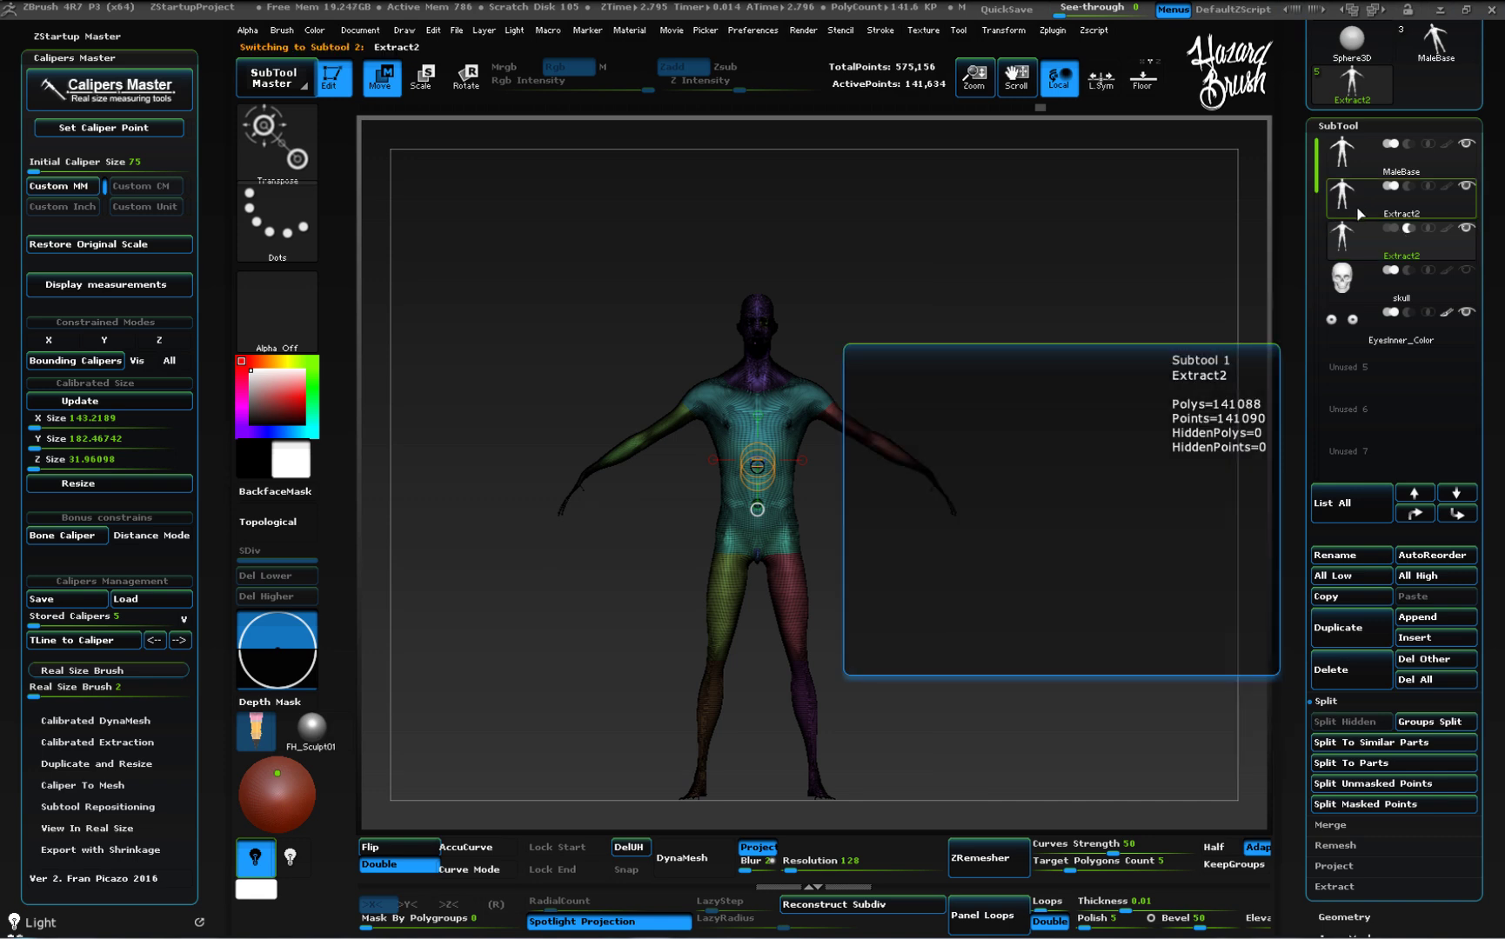
pyautogui.click(1362, 202)
# Set a caliper about 0.19 mm long across one polygon of the outer body's abdomen and run Caliper DynaMesh at that size.
pyautogui.keyDown('ctrl'); pyautogui.moveTo(654, 566); pyautogui.dragTo(735, 525, button='right'); pyautogui.keyUp('ctrl')
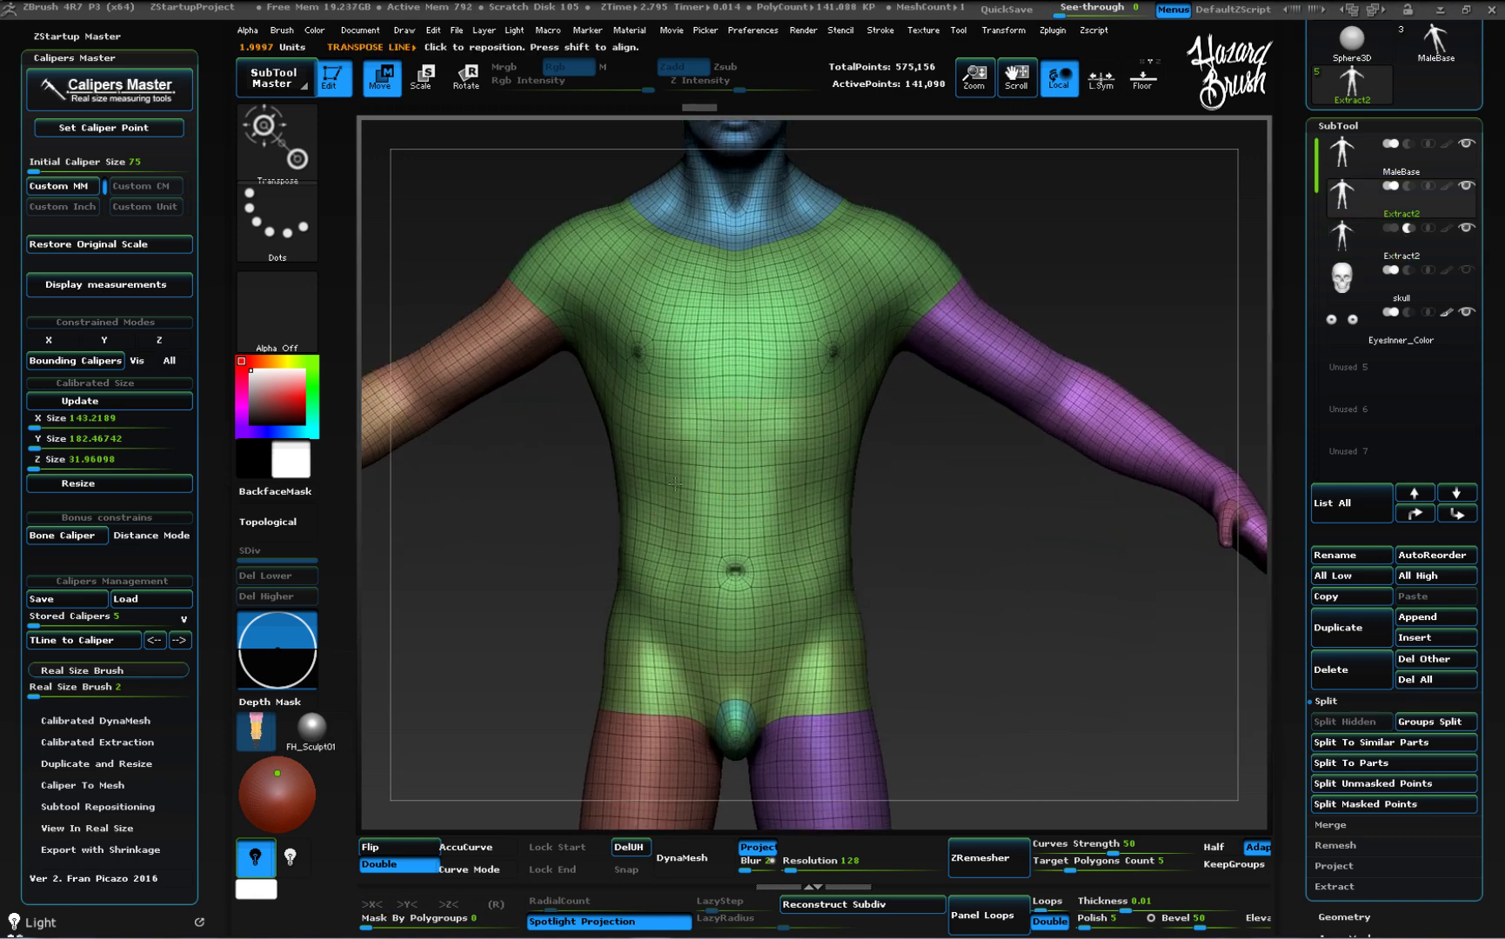
pyautogui.keyDown('ctrl'); pyautogui.moveTo(736, 450); pyautogui.dragTo(696, 633, button='right'); pyautogui.keyUp('ctrl')
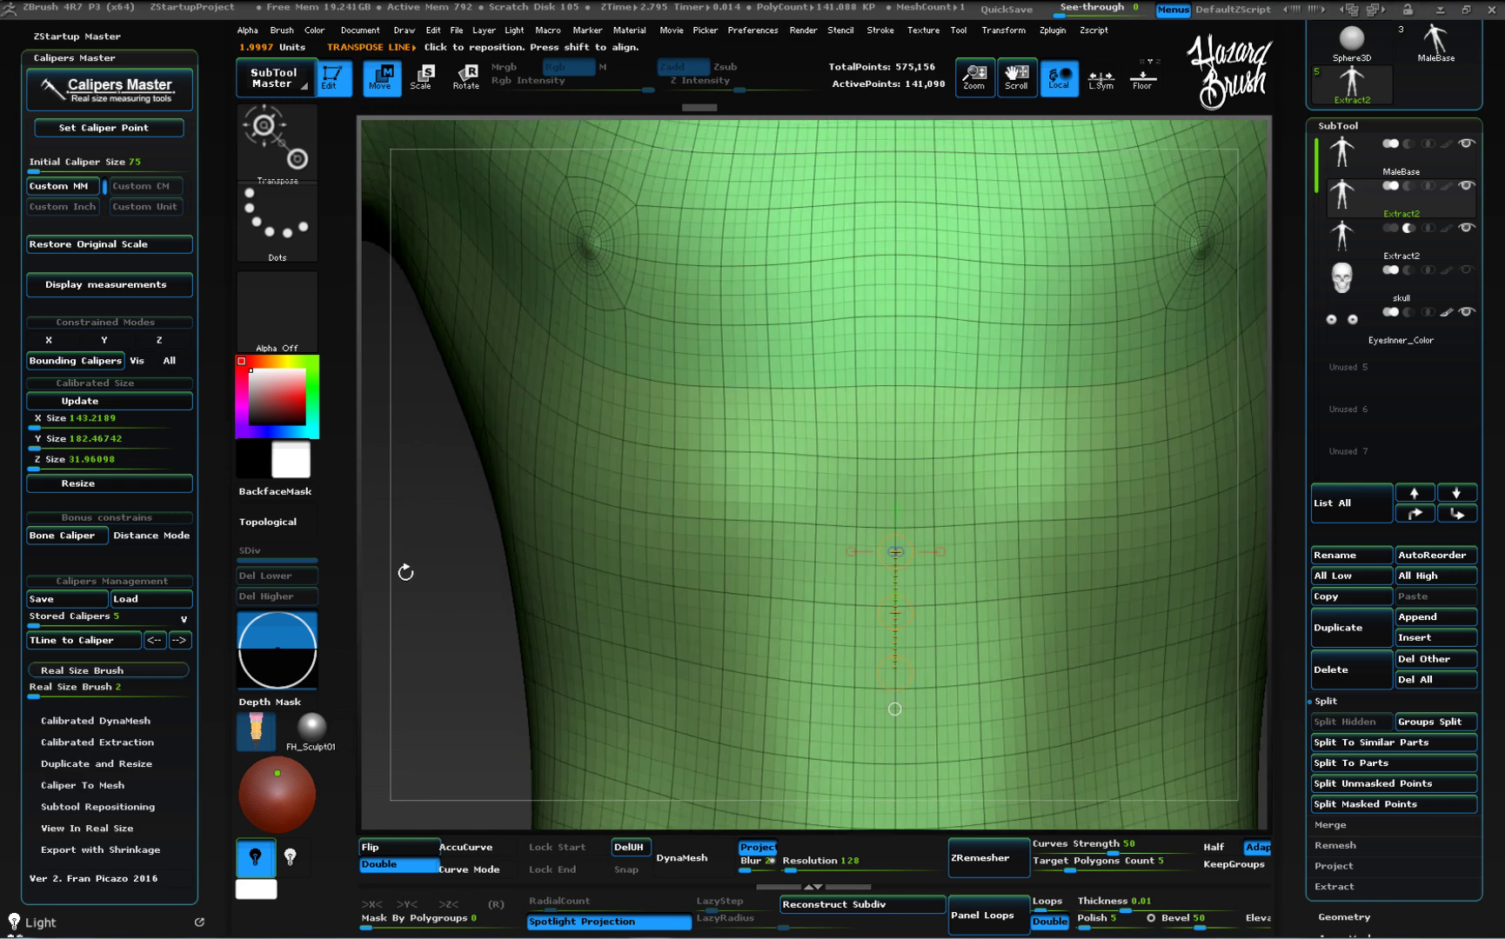
pyautogui.moveTo(783, 456)
pyautogui.keyDown('alt'); pyautogui.mouseDown()
pyautogui.moveTo(787, 493)
pyautogui.moveTo(780, 446)
pyautogui.mouseUp(); pyautogui.keyUp('alt')
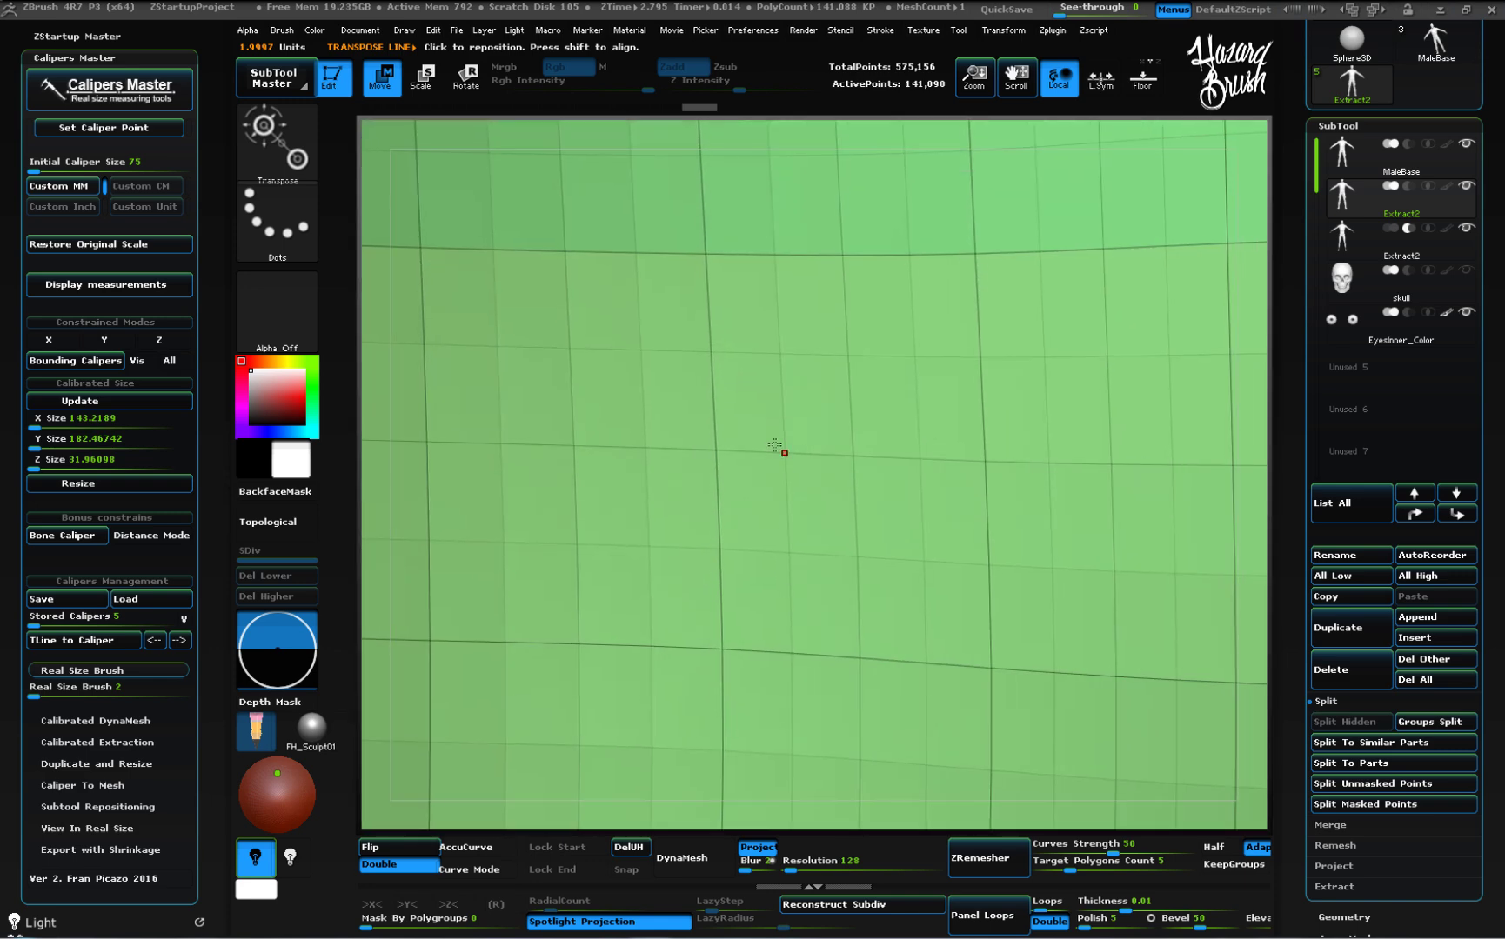
pyautogui.moveTo(710, 351); pyautogui.dragTo(785, 357)
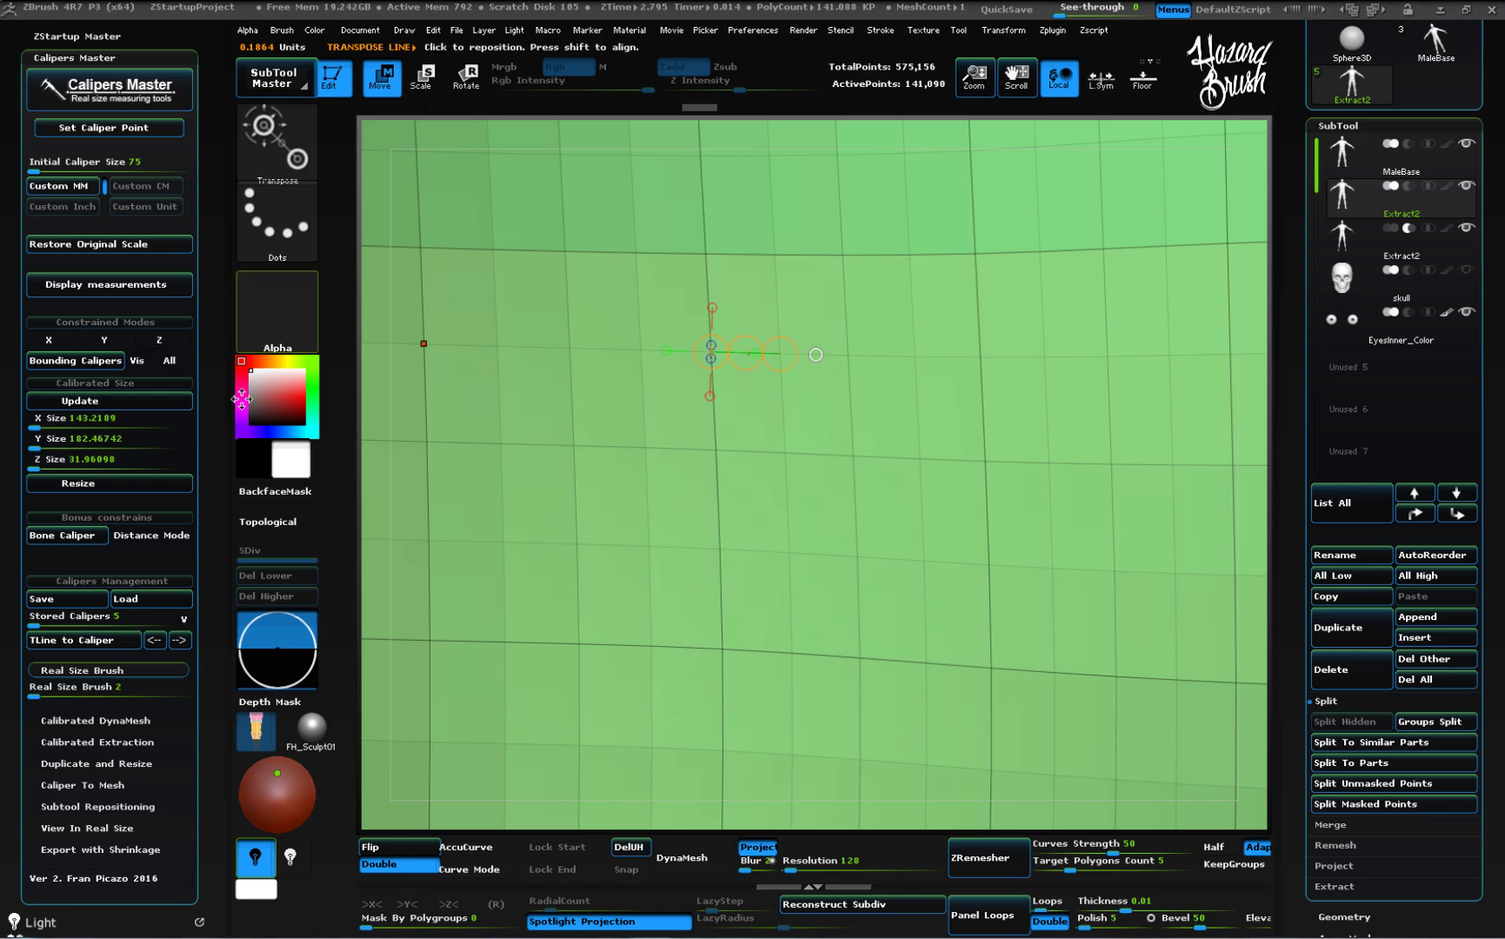
pyautogui.click(118, 722)
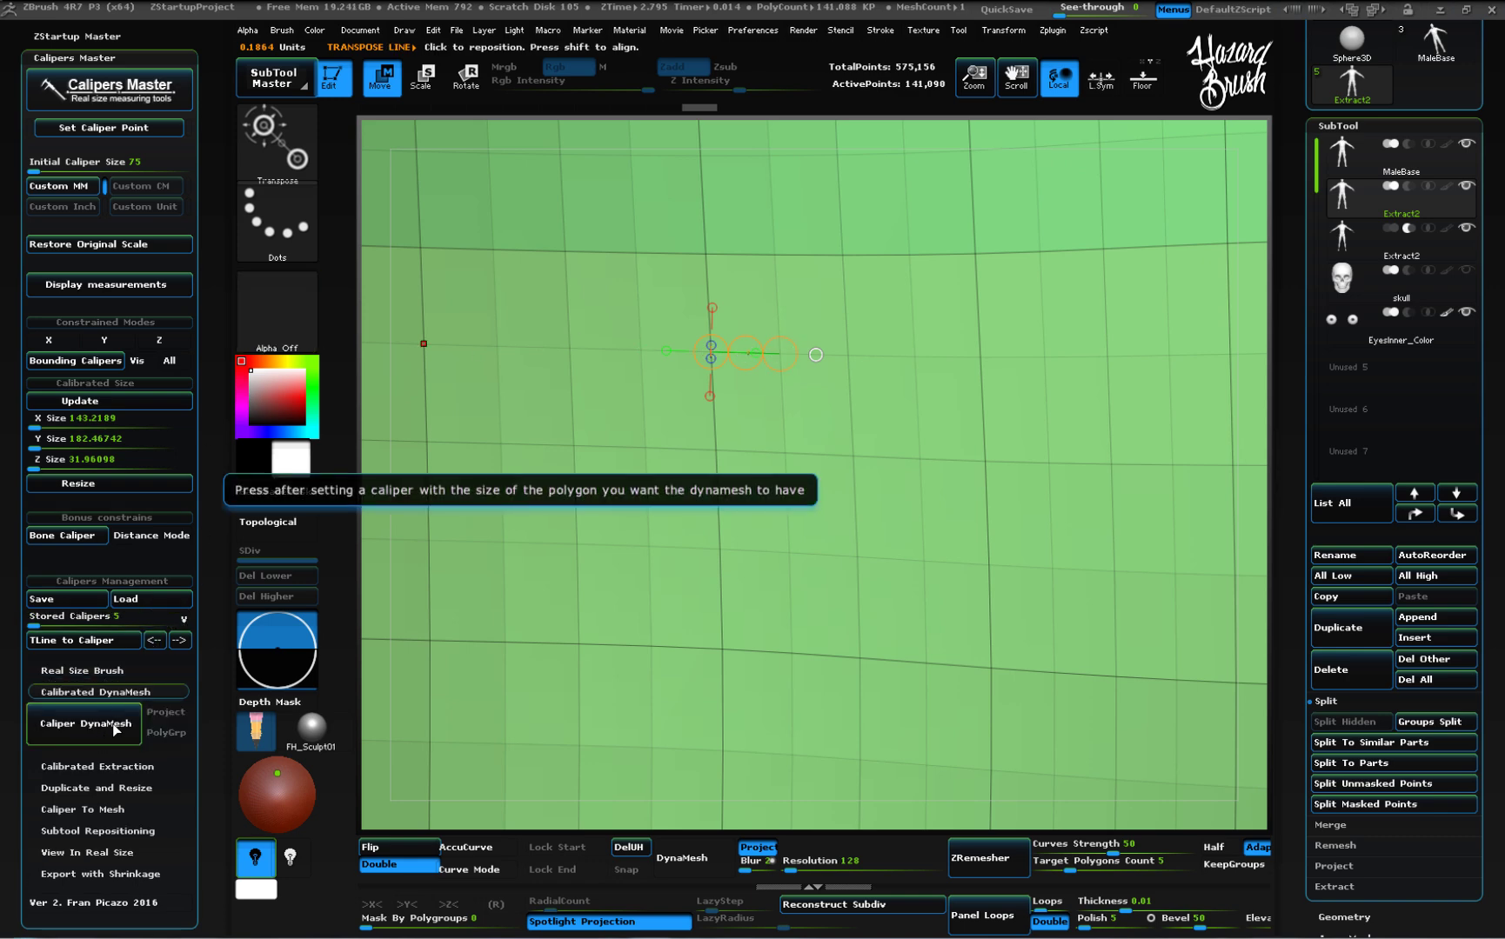
pyautogui.click(107, 722)
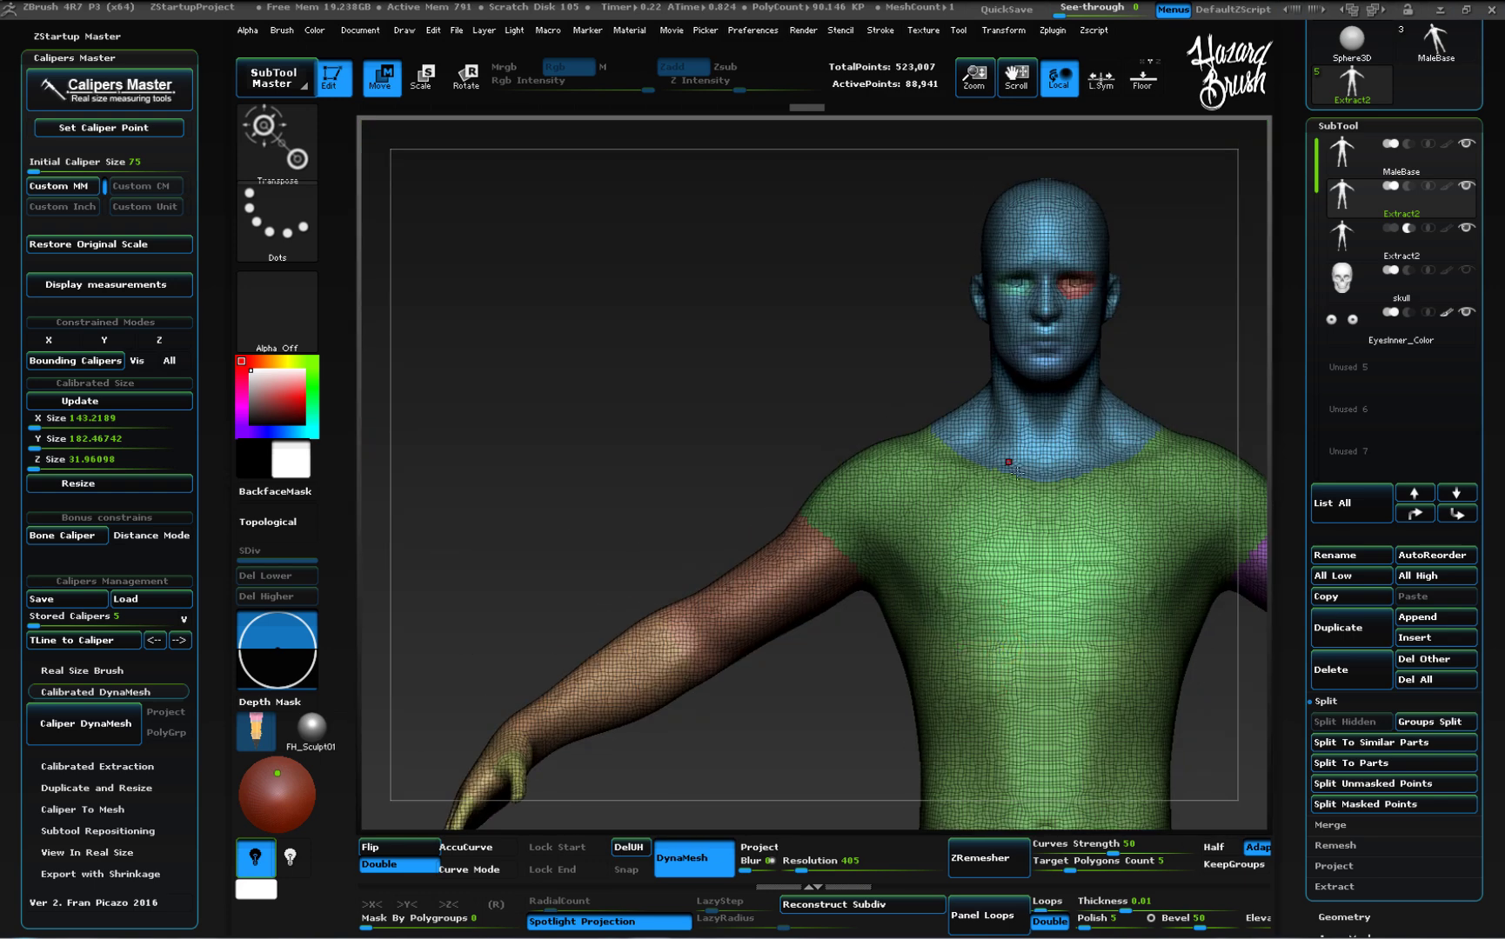
# Merge the outer body with the inner body subtool below it and recompute the DynaMesh to subtract the inner volume.
pyautogui.keyDown('ctrl'); pyautogui.moveTo(1016, 471); pyautogui.dragTo(829, 468, button='right'); pyautogui.keyUp('ctrl')
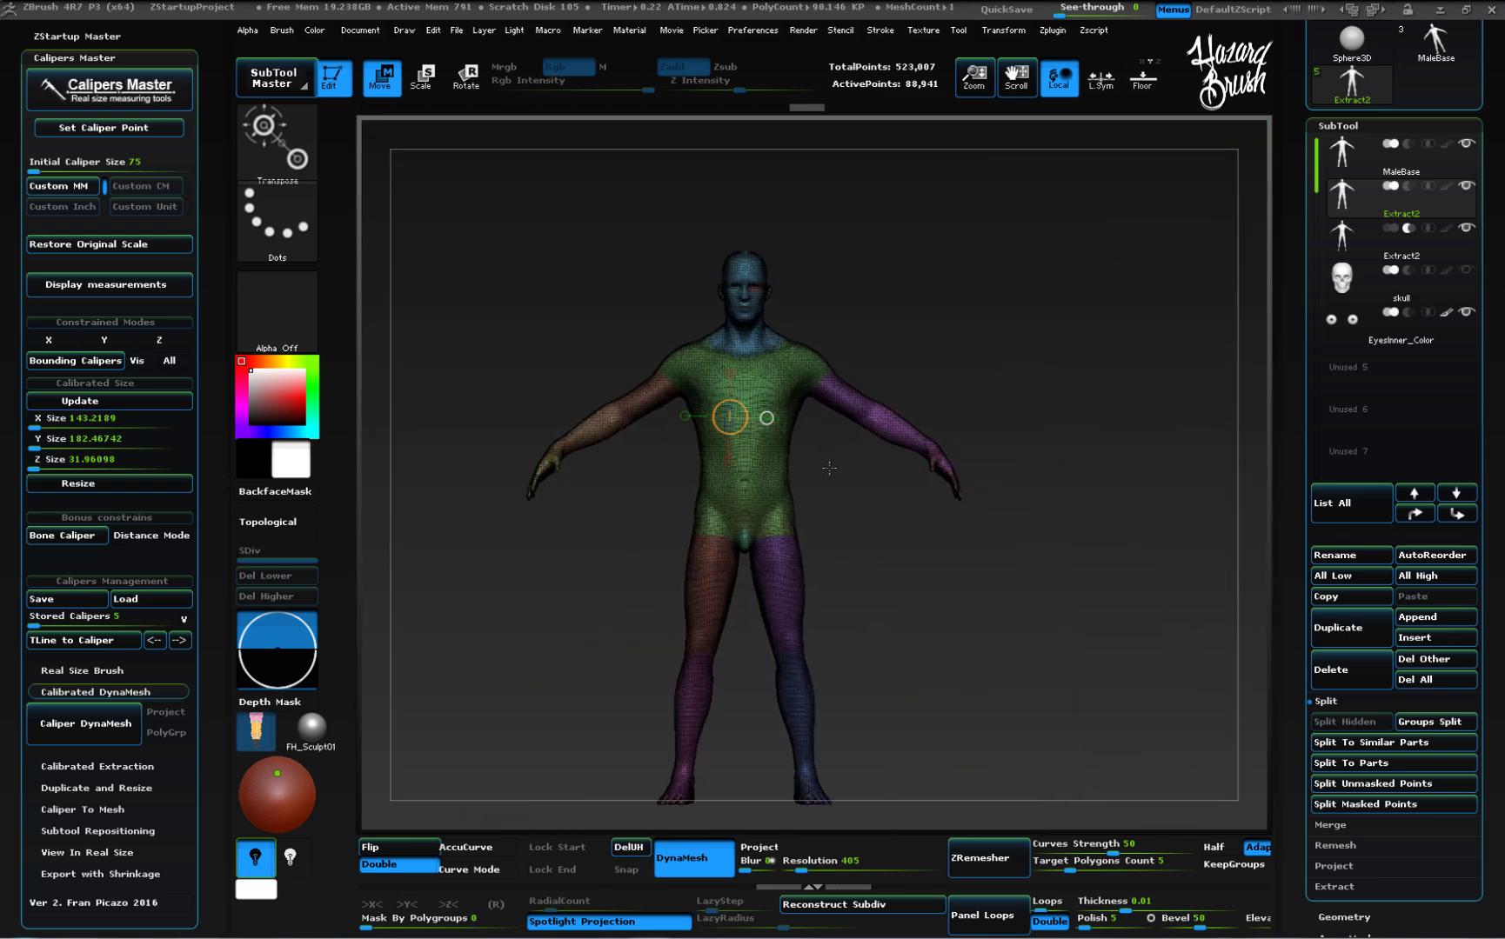
pyautogui.moveTo(835, 529); pyautogui.dragTo(858, 532)
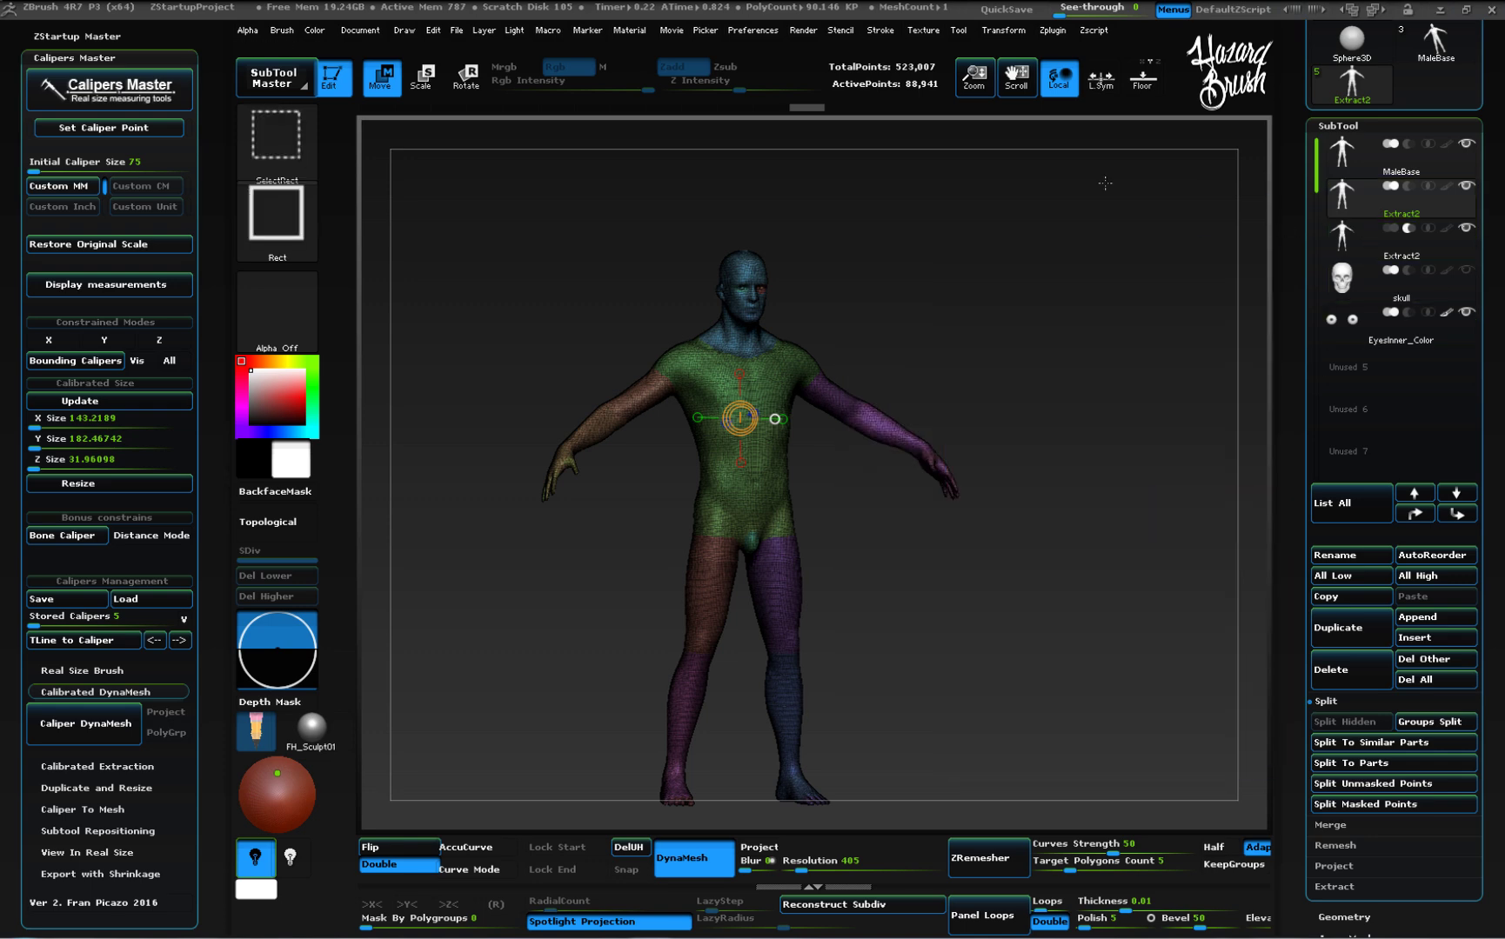
pyautogui.hotkey('ctrl', 'shift', 'd')
pyautogui.click(1026, 217)
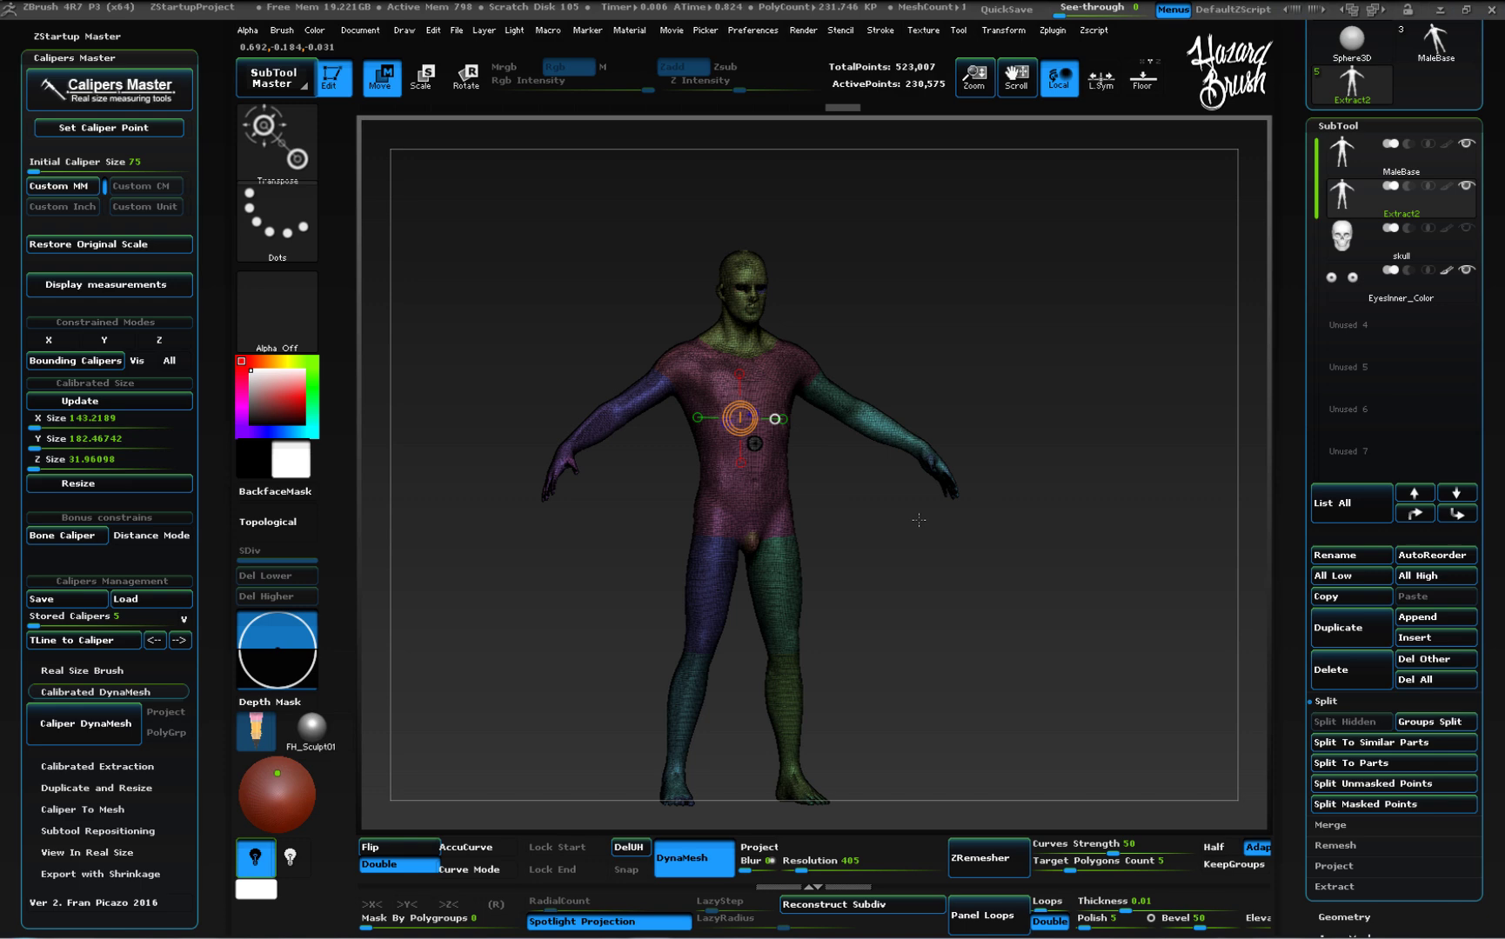
pyautogui.press('ctrl')
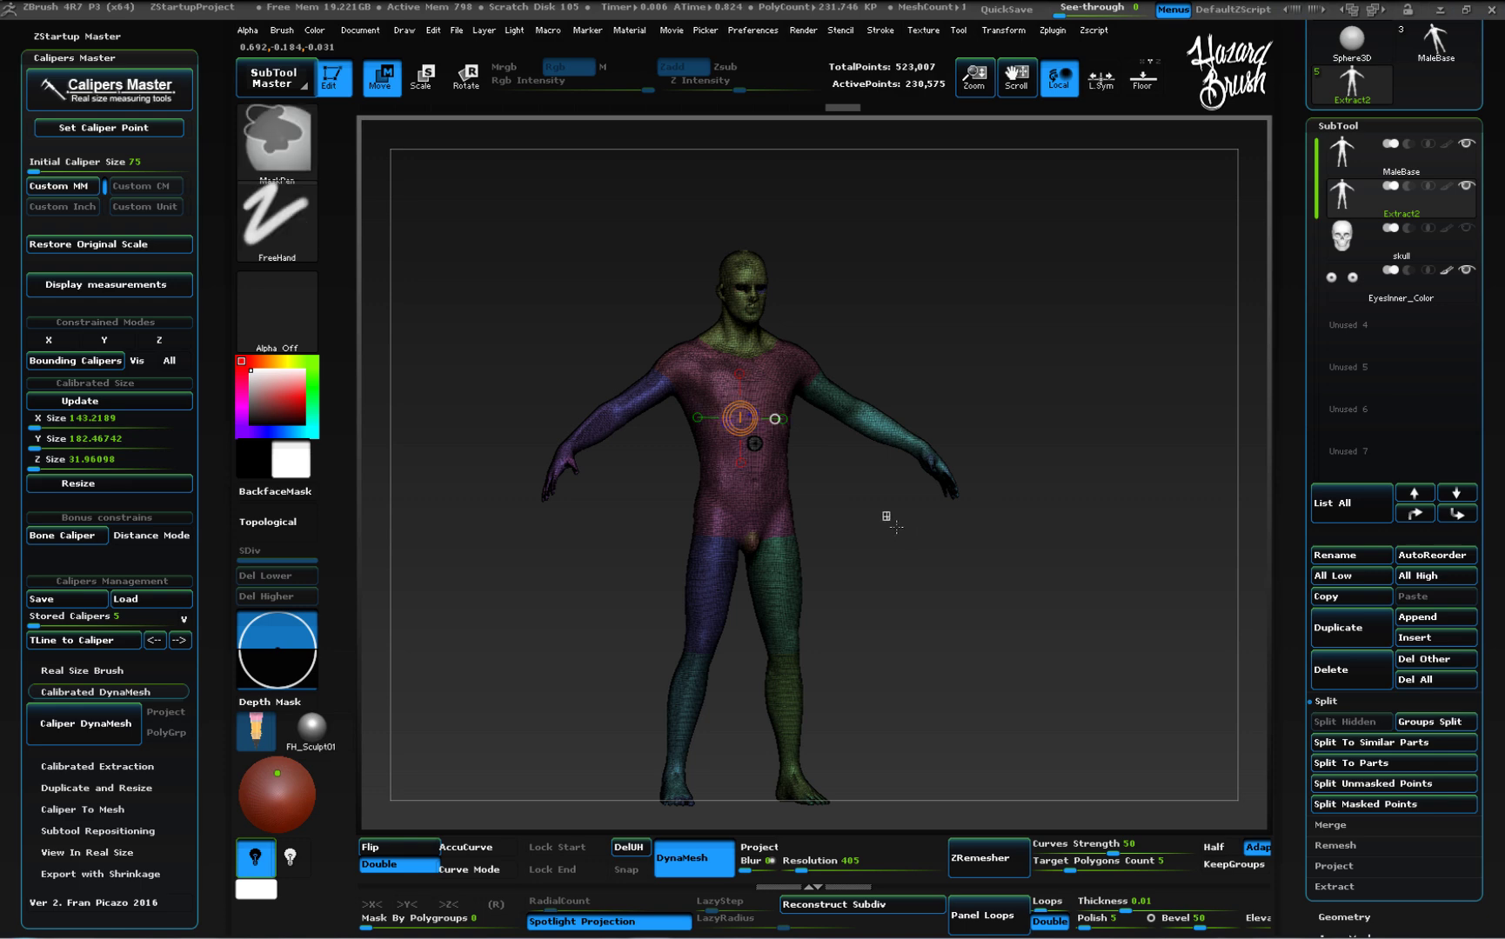
pyautogui.keyDown('ctrl'); pyautogui.moveTo(882, 511); pyautogui.dragTo(935, 566); pyautogui.keyUp('ctrl')
# Isolate a horizontal band of the torso around the round opening above the navel.
pyautogui.keyDown('alt'); pyautogui.moveTo(813, 473); pyautogui.dragTo(797, 774); pyautogui.keyUp('alt')
pyautogui.moveTo(600, 409)
pyautogui.keyDown('shift'); pyautogui.mouseDown()
pyautogui.moveTo(557, 409)
pyautogui.moveTo(629, 499)
pyautogui.mouseUp(); pyautogui.keyUp('shift')
pyautogui.hotkey('ctrl', 'shift')
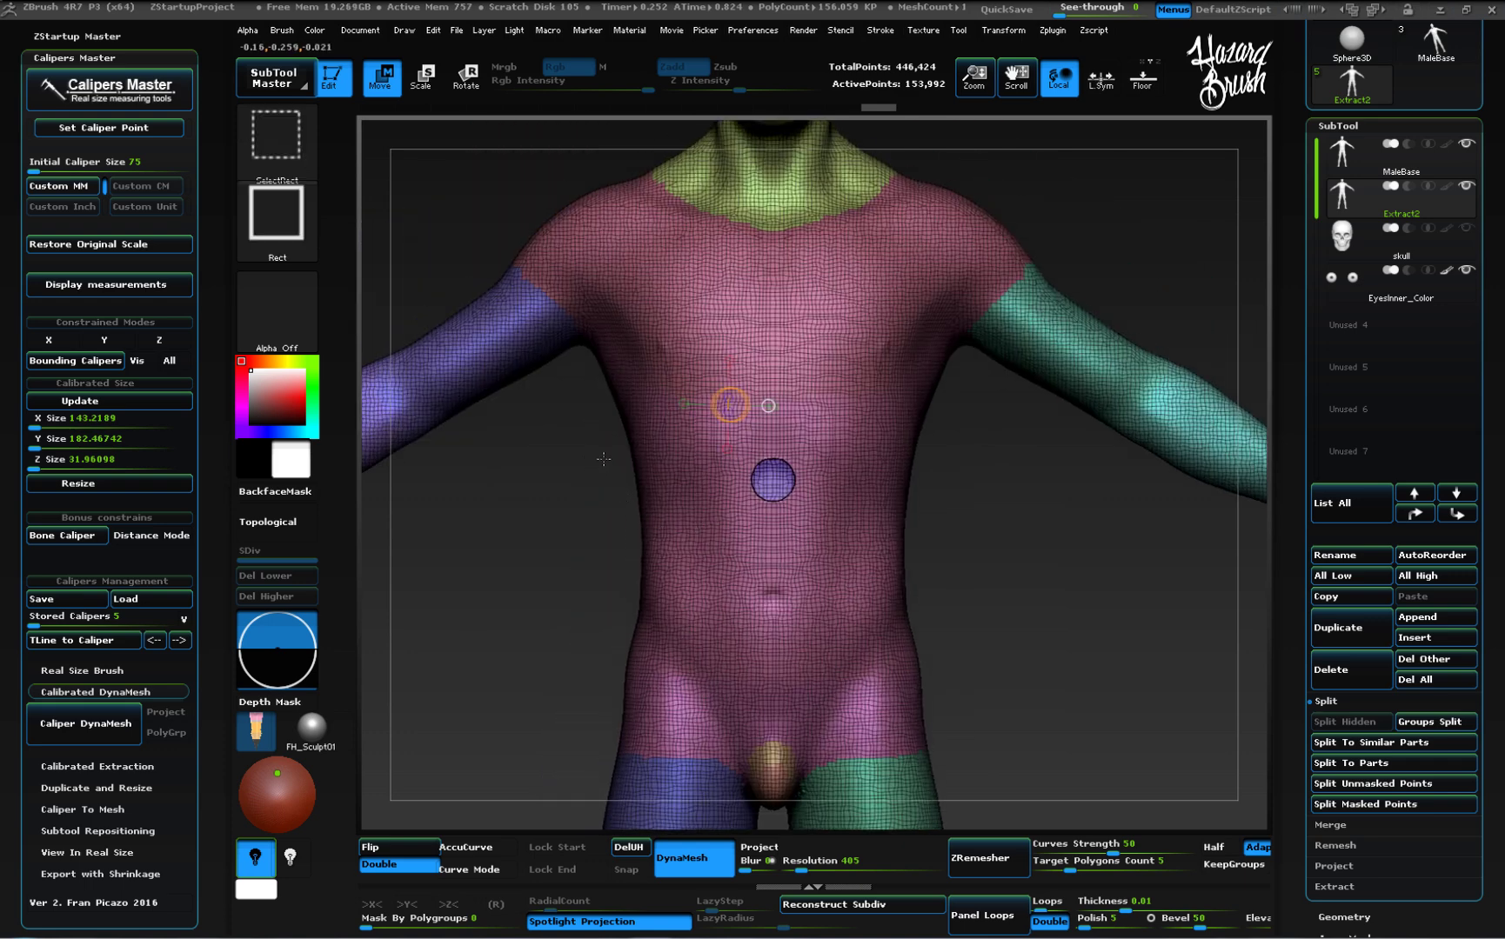
pyautogui.keyDown('ctrl'); pyautogui.keyDown('shift'); pyautogui.moveTo(592, 433); pyautogui.dragTo(965, 553); pyautogui.keyUp('shift'); pyautogui.keyUp('ctrl')
# Measure the shell's wall thickness across its cut edge in millimetres and open the Calibrated Extraction settings for comparison.
pyautogui.moveTo(866, 553)
pyautogui.mouseDown()
pyautogui.moveTo(855, 704)
pyautogui.moveTo(762, 574)
pyautogui.moveTo(883, 574)
pyautogui.moveTo(856, 535)
pyautogui.moveTo(842, 574)
pyautogui.moveTo(818, 489)
pyautogui.moveTo(811, 566)
pyautogui.mouseUp()
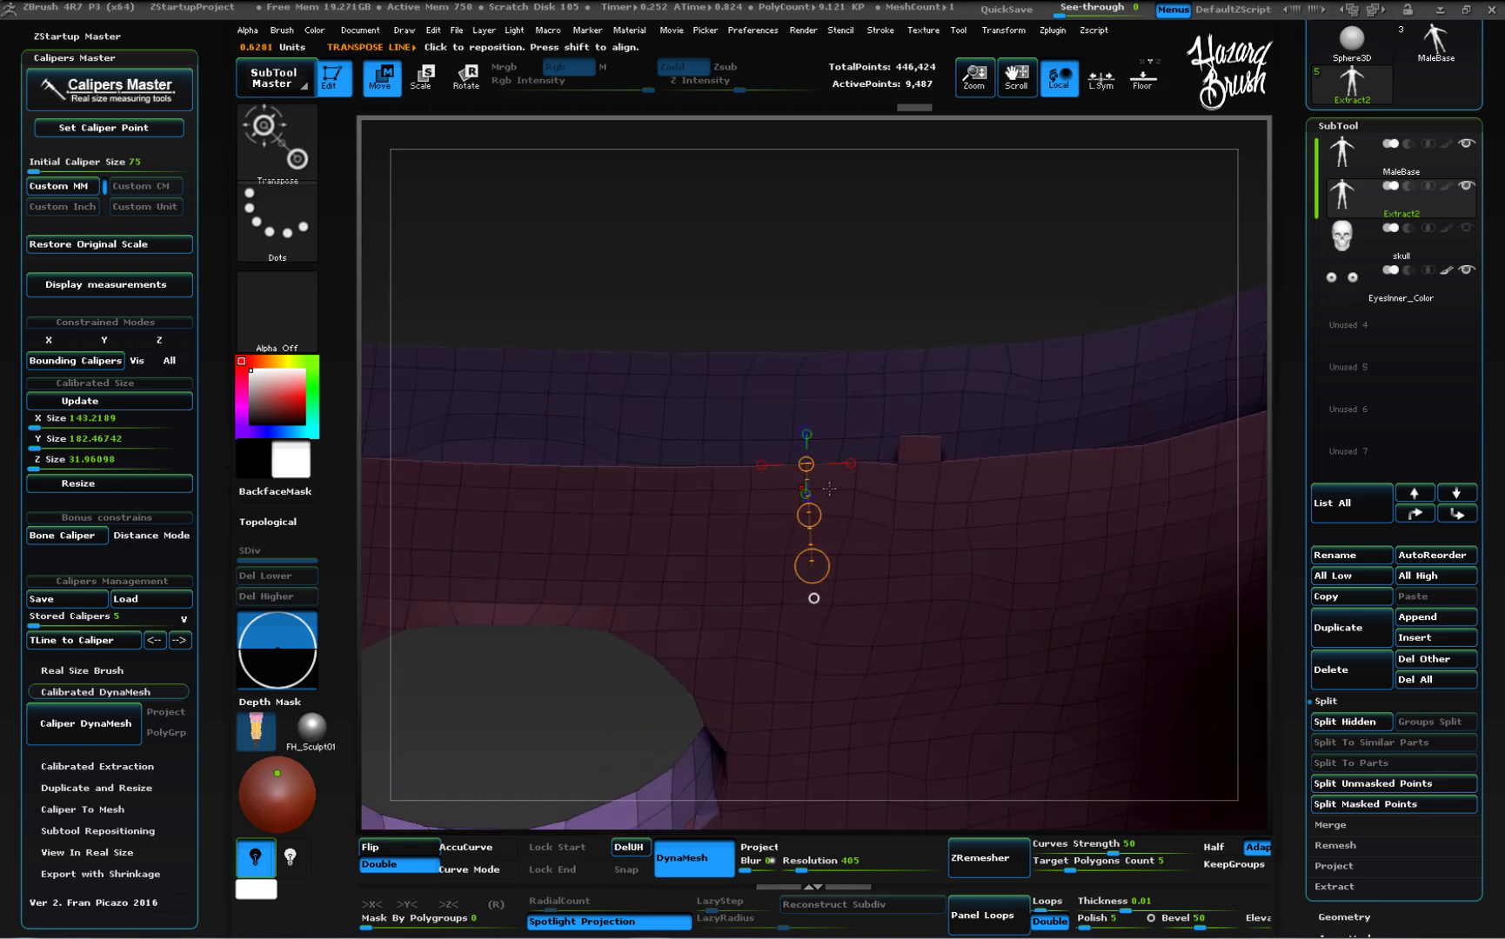
pyautogui.moveTo(806, 463); pyautogui.dragTo(811, 367)
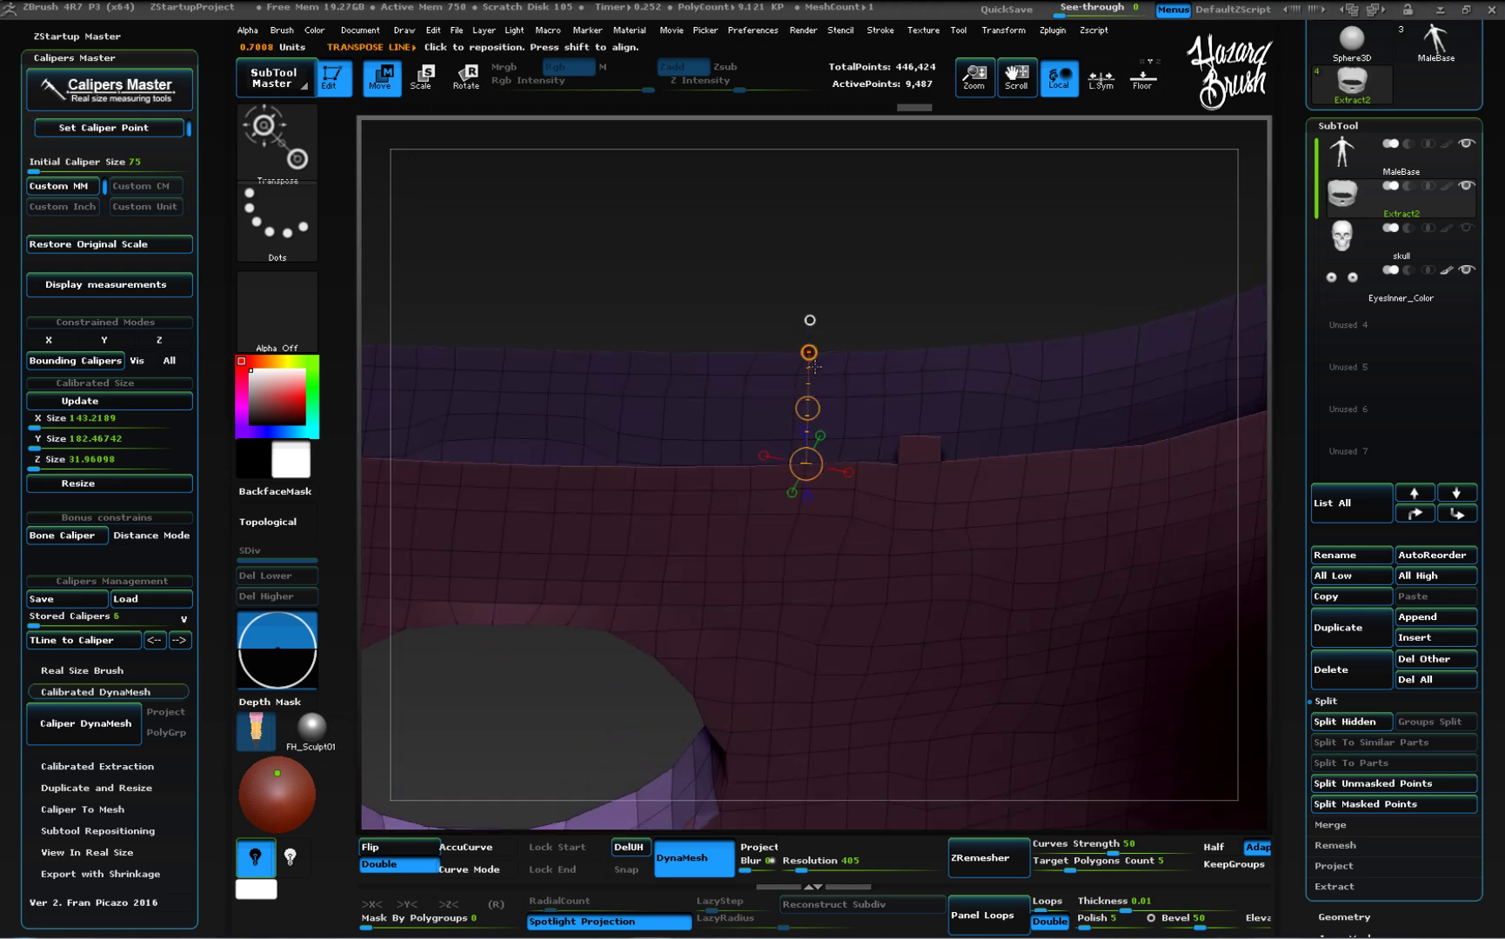
pyautogui.click(135, 286)
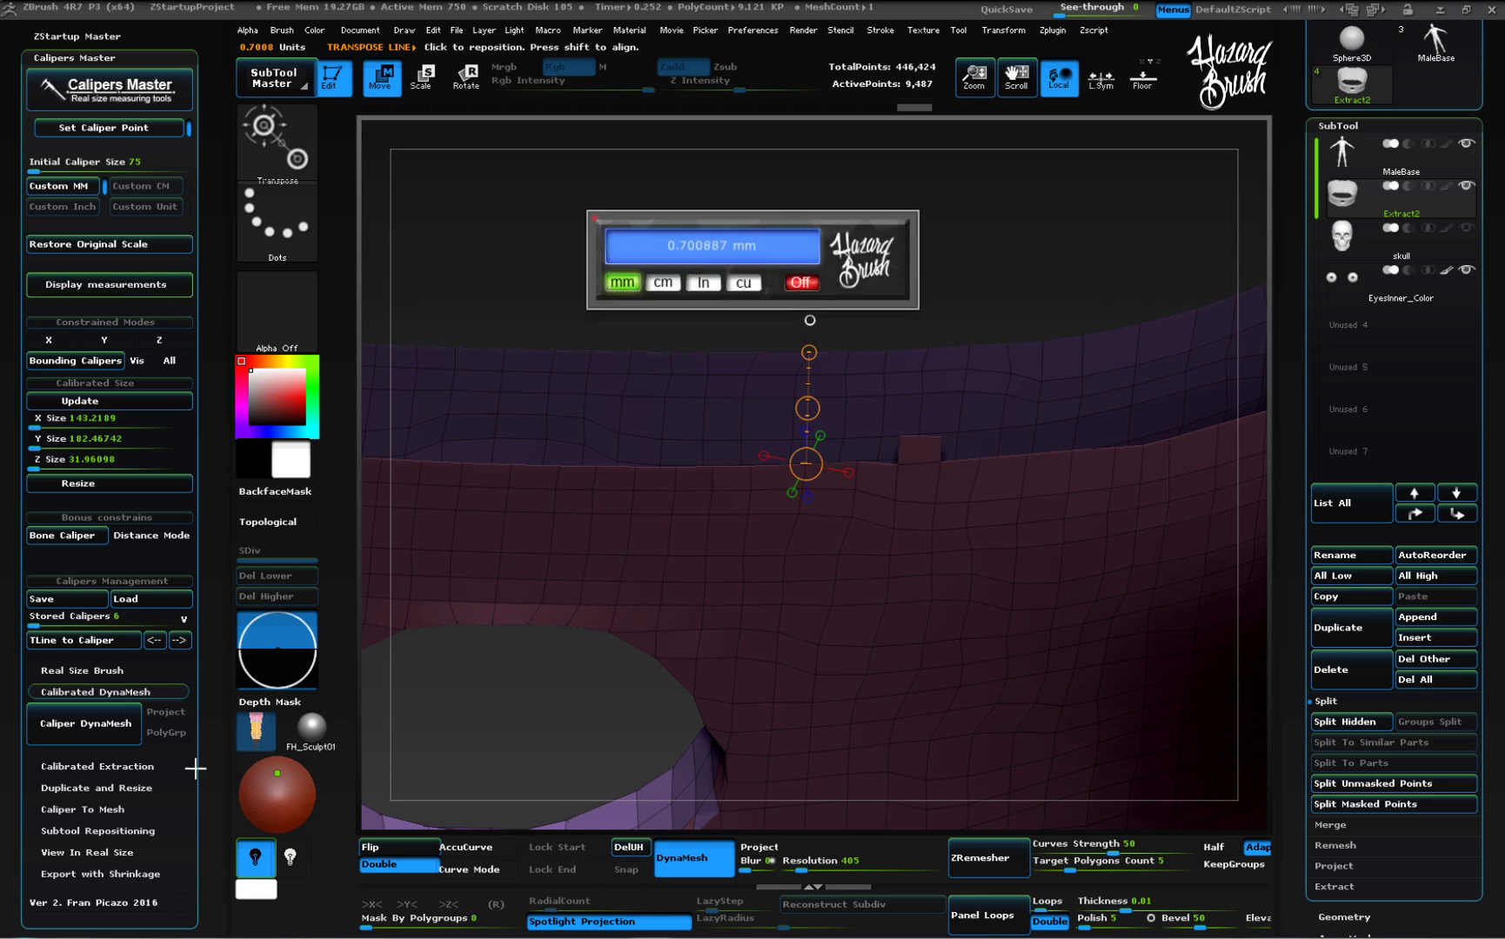
pyautogui.click(801, 284)
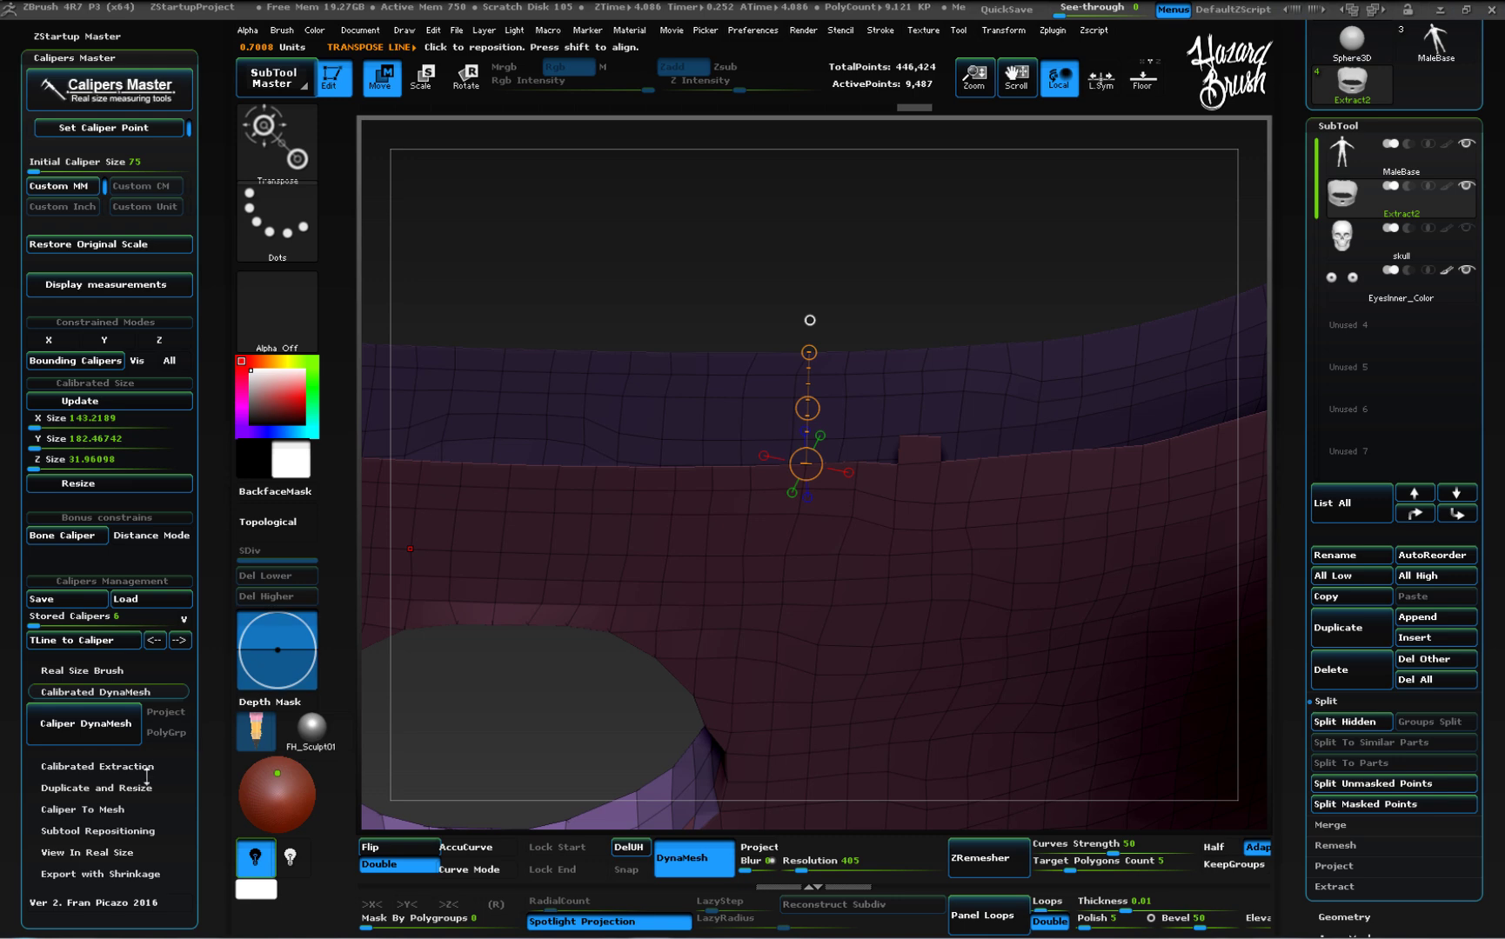
pyautogui.click(98, 766)
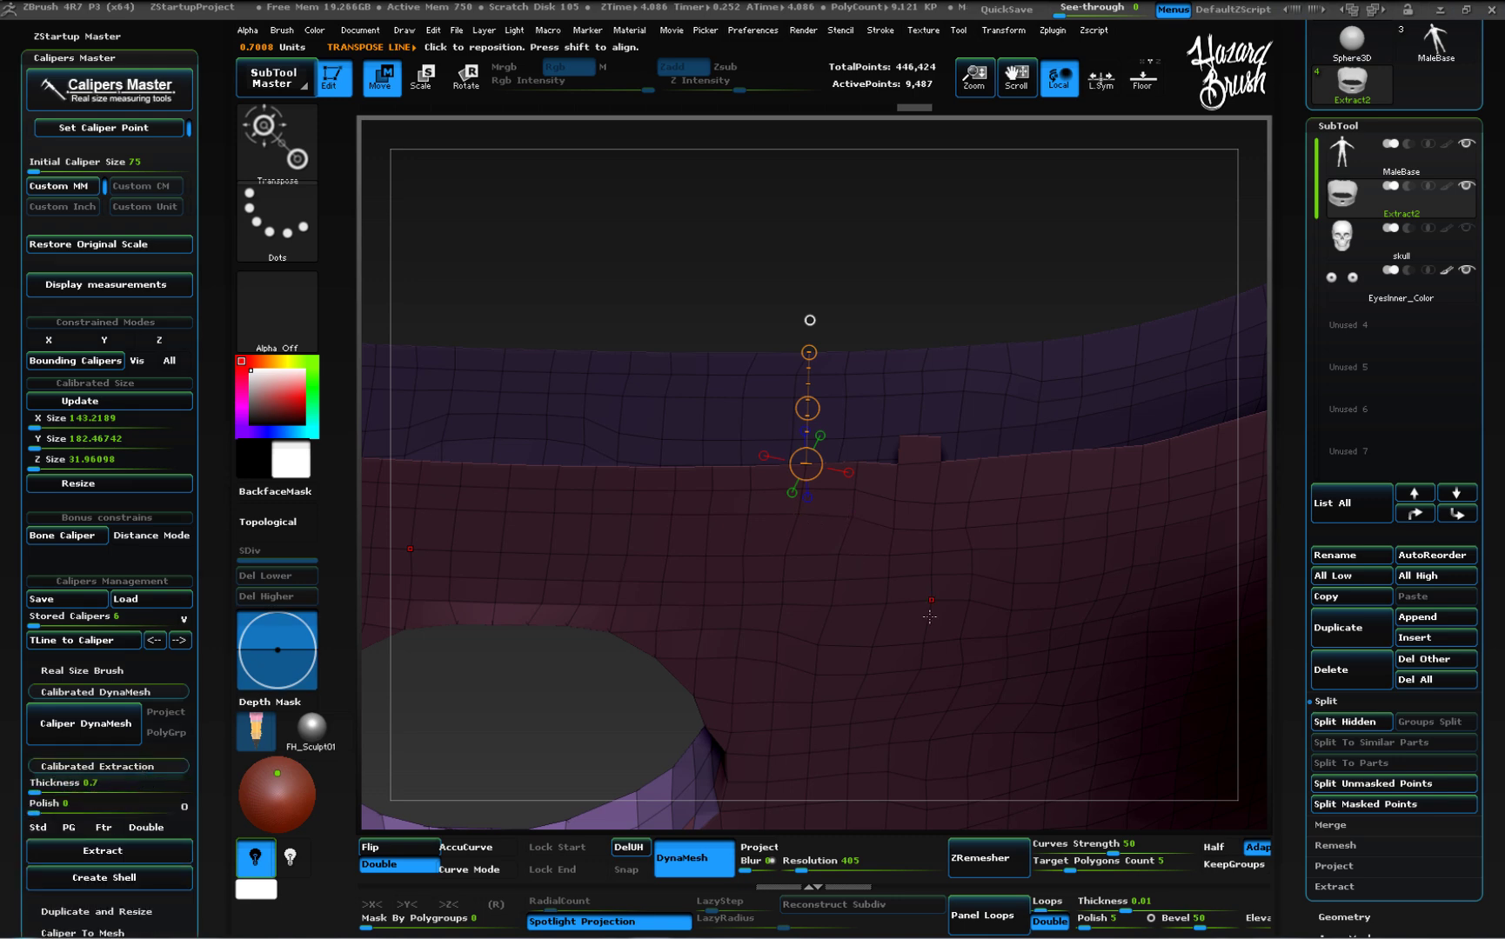
# Unhide the whole hollowed figure and turn off its polygroup wireframe display.
pyautogui.keyDown('ctrl'); pyautogui.moveTo(651, 661); pyautogui.dragTo(652, 456, button='right'); pyautogui.keyUp('ctrl')
pyautogui.keyDown('shift'); pyautogui.moveTo(1105, 522); pyautogui.dragTo(1101, 392, button='right'); pyautogui.keyUp('shift')
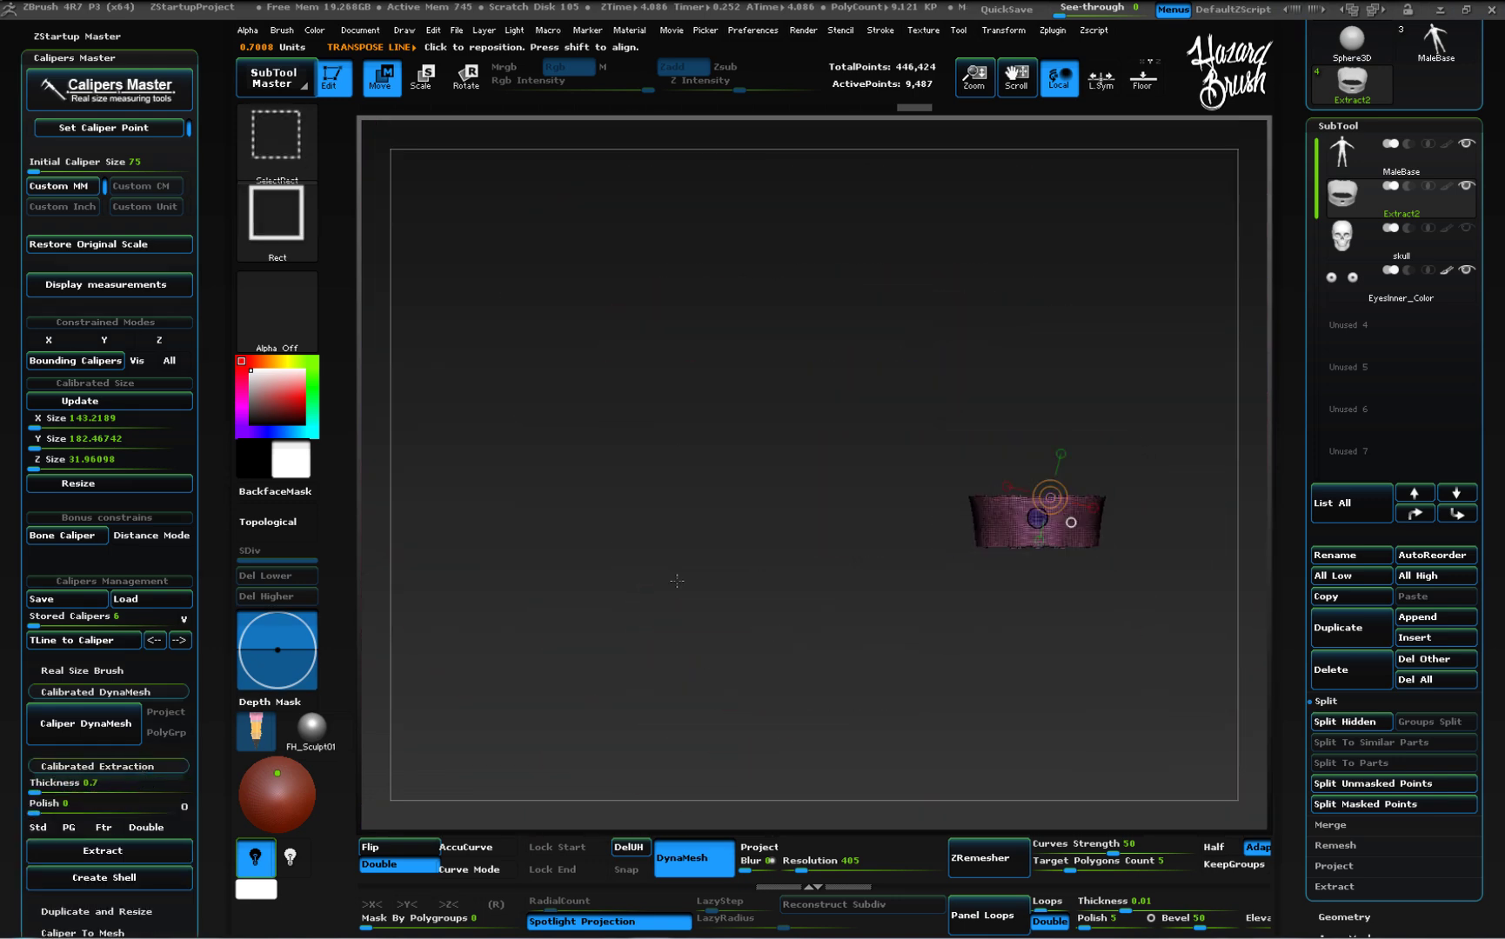
pyautogui.keyDown('ctrl'); pyautogui.keyDown('shift'); pyautogui.click(675, 581); pyautogui.keyUp('shift'); pyautogui.keyUp('ctrl')
pyautogui.keyDown('alt'); pyautogui.moveTo(765, 471); pyautogui.dragTo(488, 400, button='right'); pyautogui.keyUp('alt')
pyautogui.keyDown('ctrl'); pyautogui.moveTo(729, 545); pyautogui.dragTo(677, 533, button='right'); pyautogui.keyUp('ctrl')
pyautogui.moveTo(652, 554); pyautogui.dragTo(668, 554, button='right')
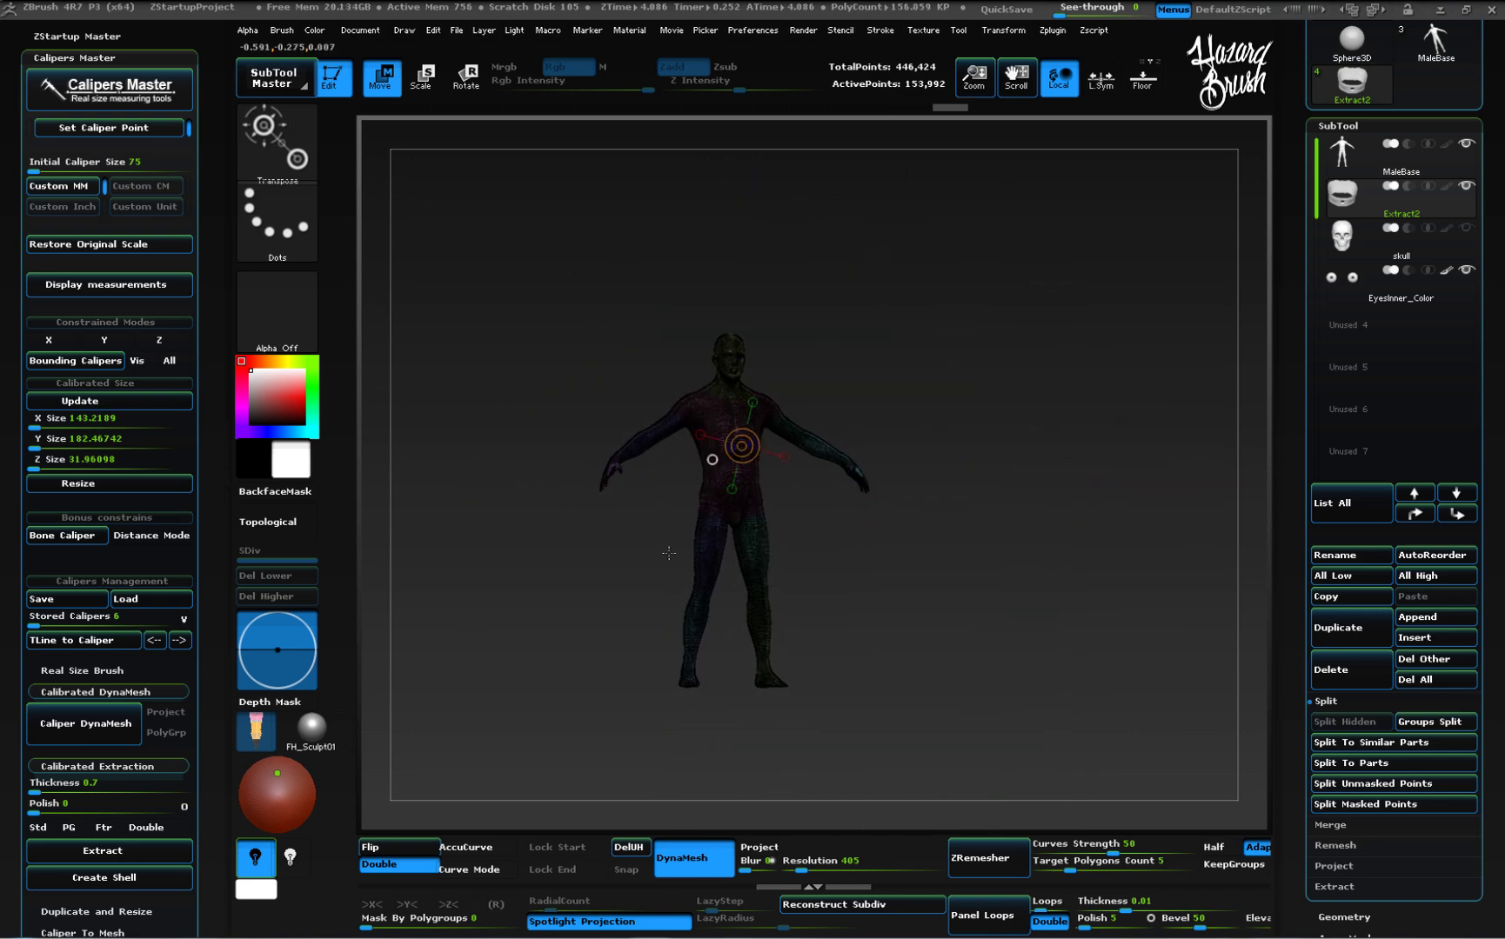
pyautogui.hotkey('shift', 'f')
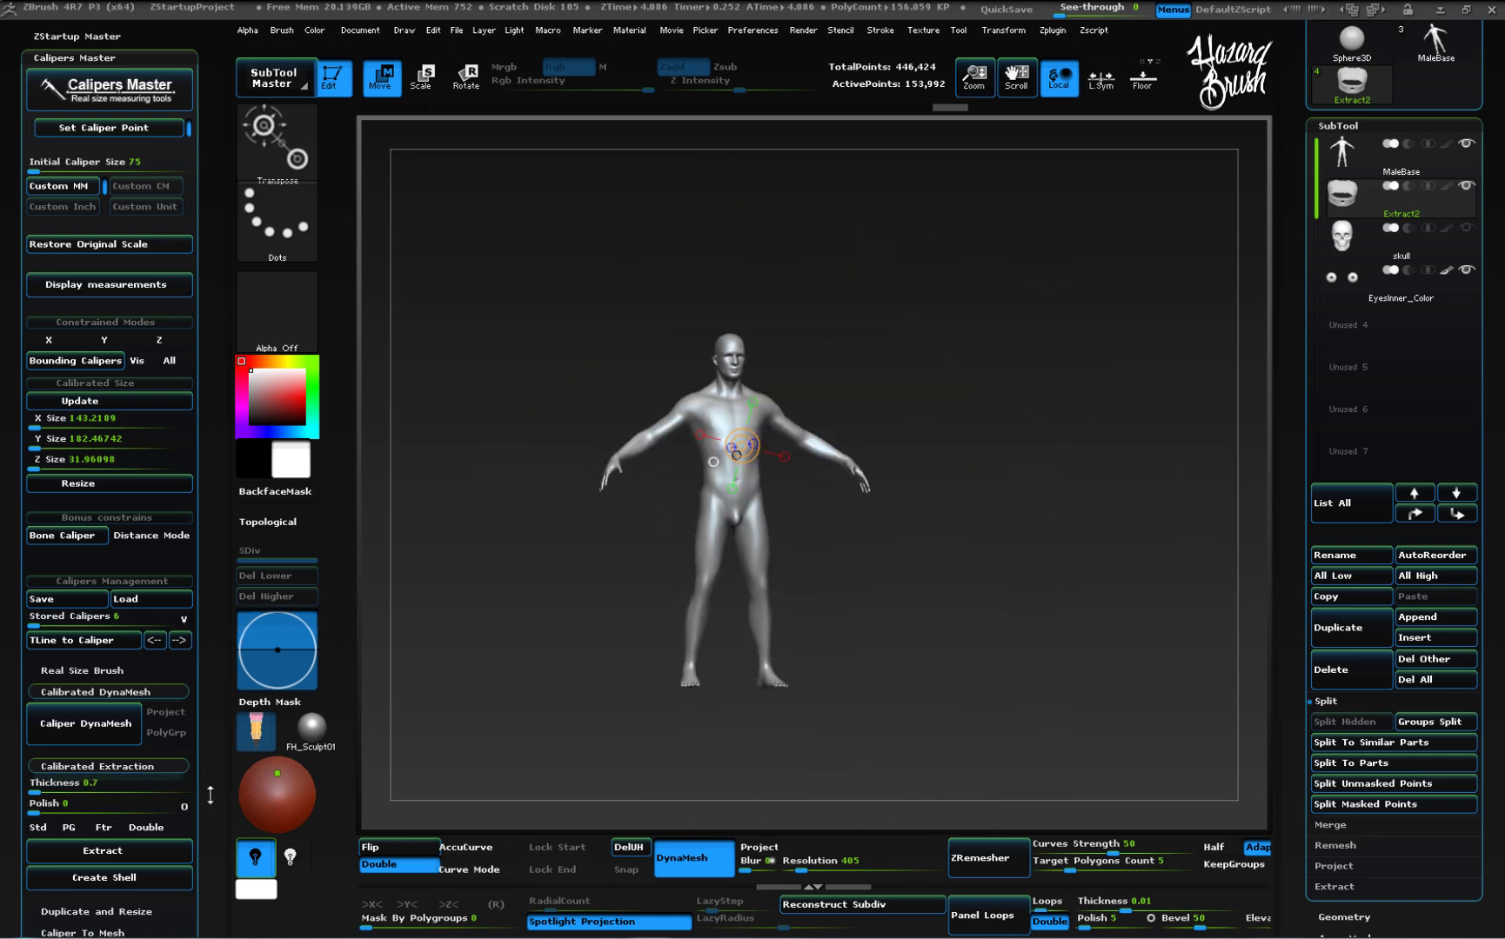
# Export the hollowed figure at 0% shrinkage as an OBJ file named TestHollowing.
pyautogui.moveTo(212, 793); pyautogui.dragTo(191, 704)
pyautogui.click(100, 758)
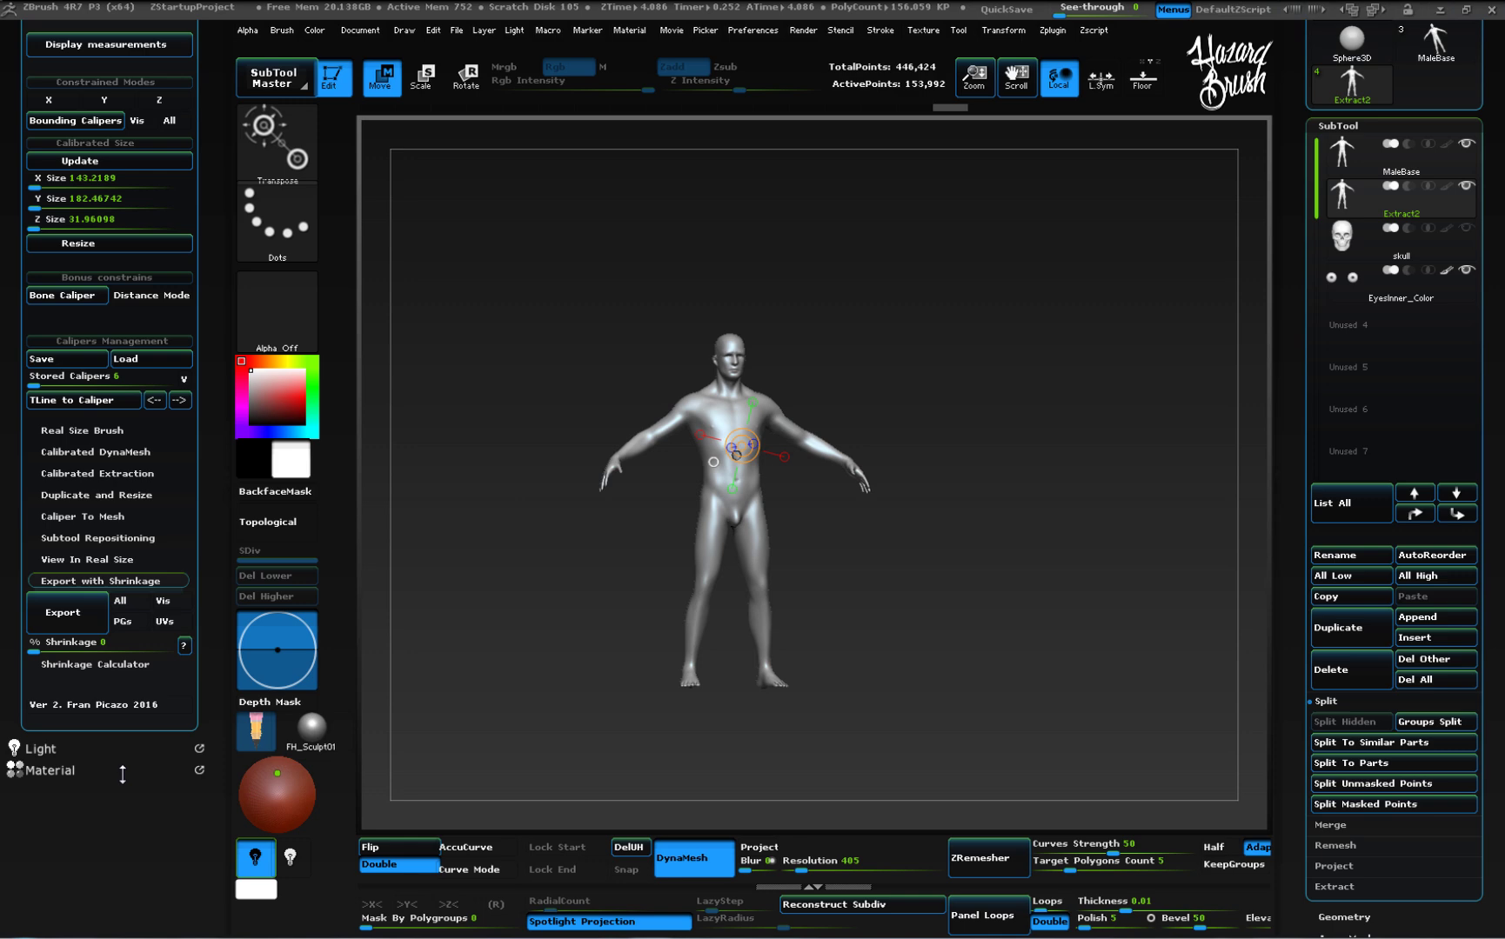
pyautogui.click(63, 612)
pyautogui.write('TestHollowing')
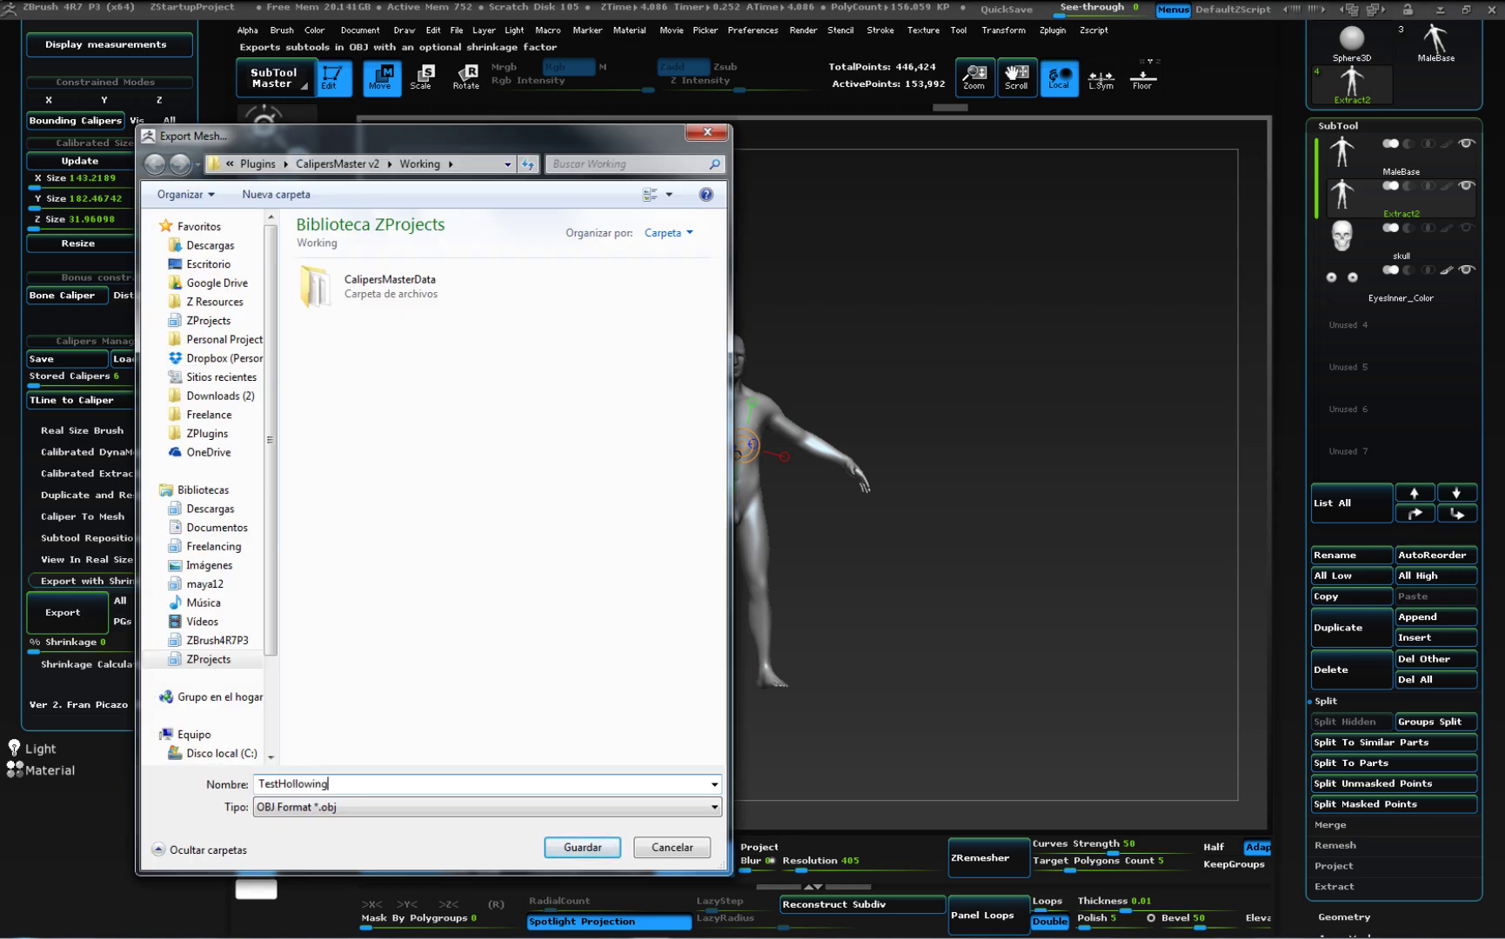
pyautogui.press('Return')
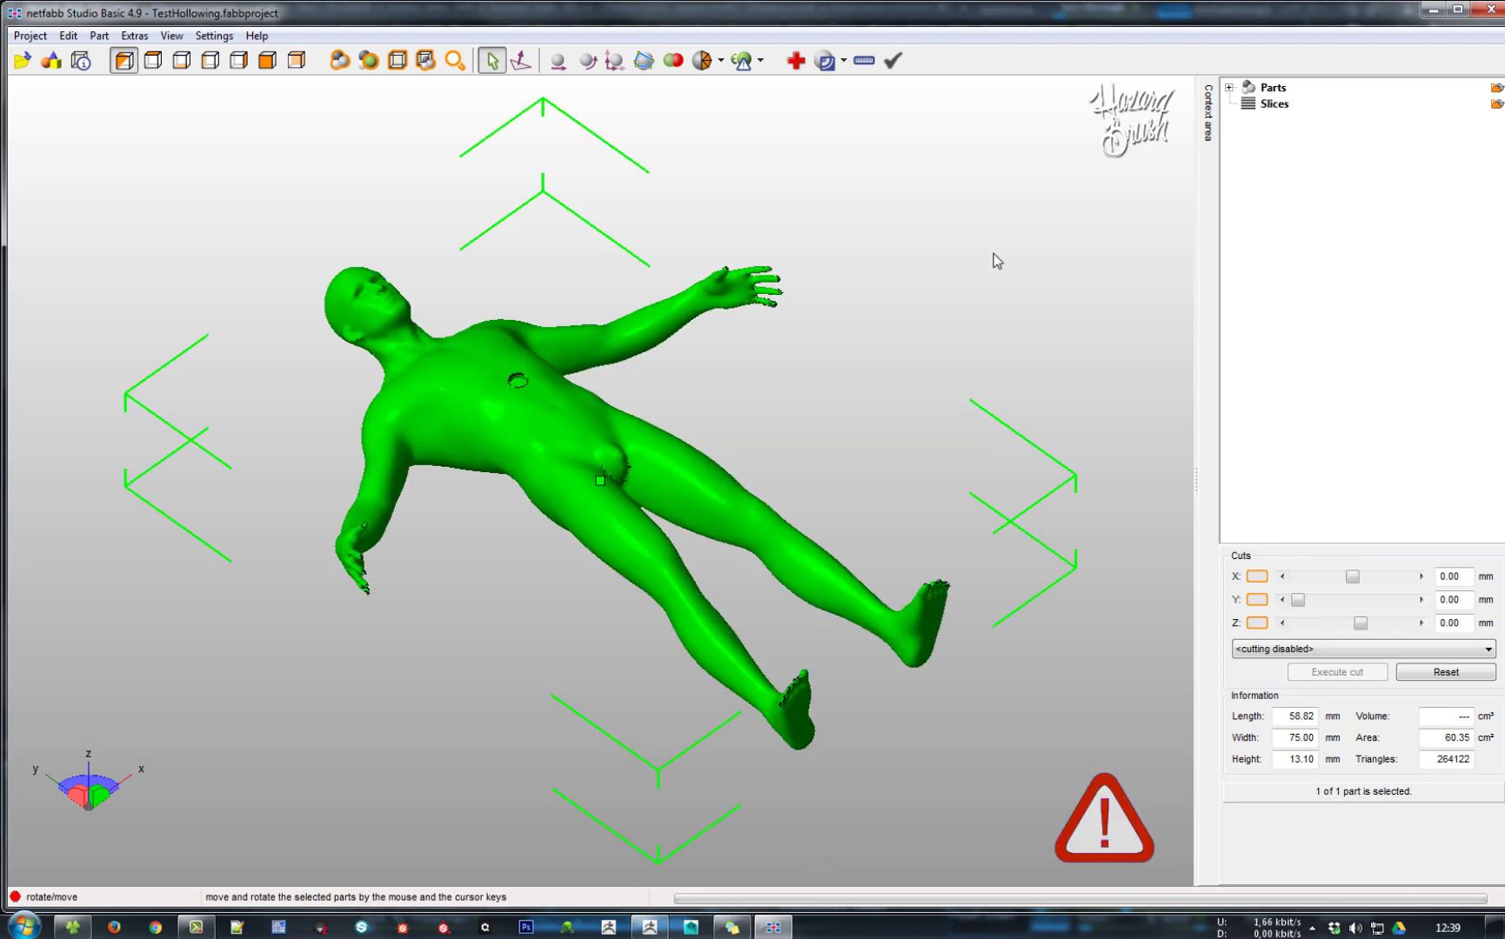
# In netfabb Studio Basic, create a measurement for the TestHollowing part and measure the wall thickness at three points along the figure's left leg.
pyautogui.click(951, 393)
pyautogui.moveTo(846, 421); pyautogui.dragTo(1163, 352, button='right')
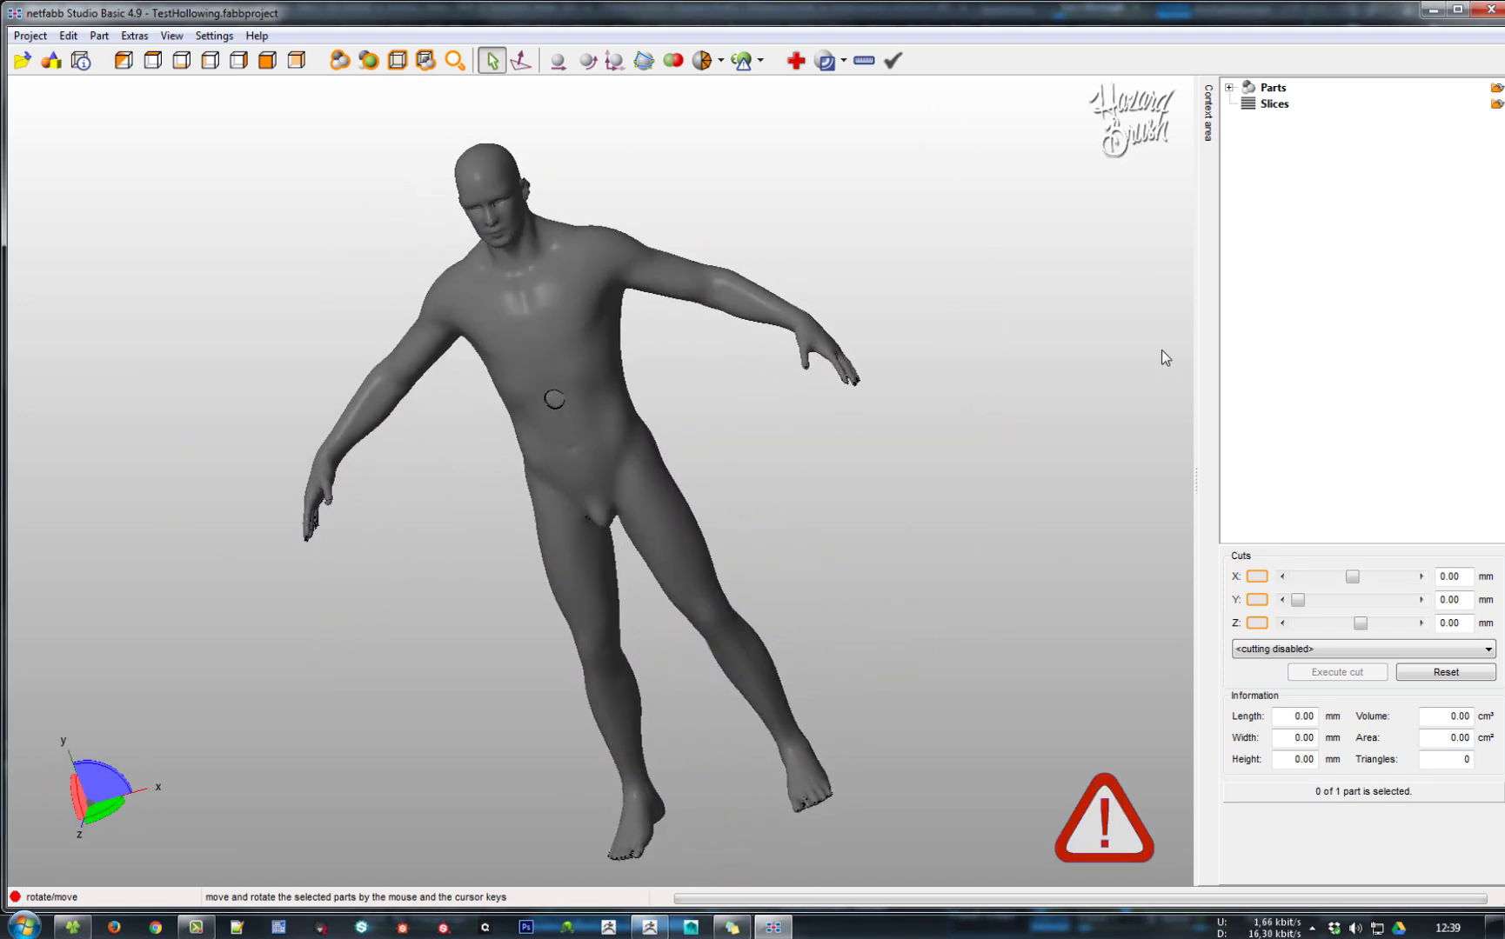
pyautogui.click(864, 60)
pyautogui.click(1238, 637)
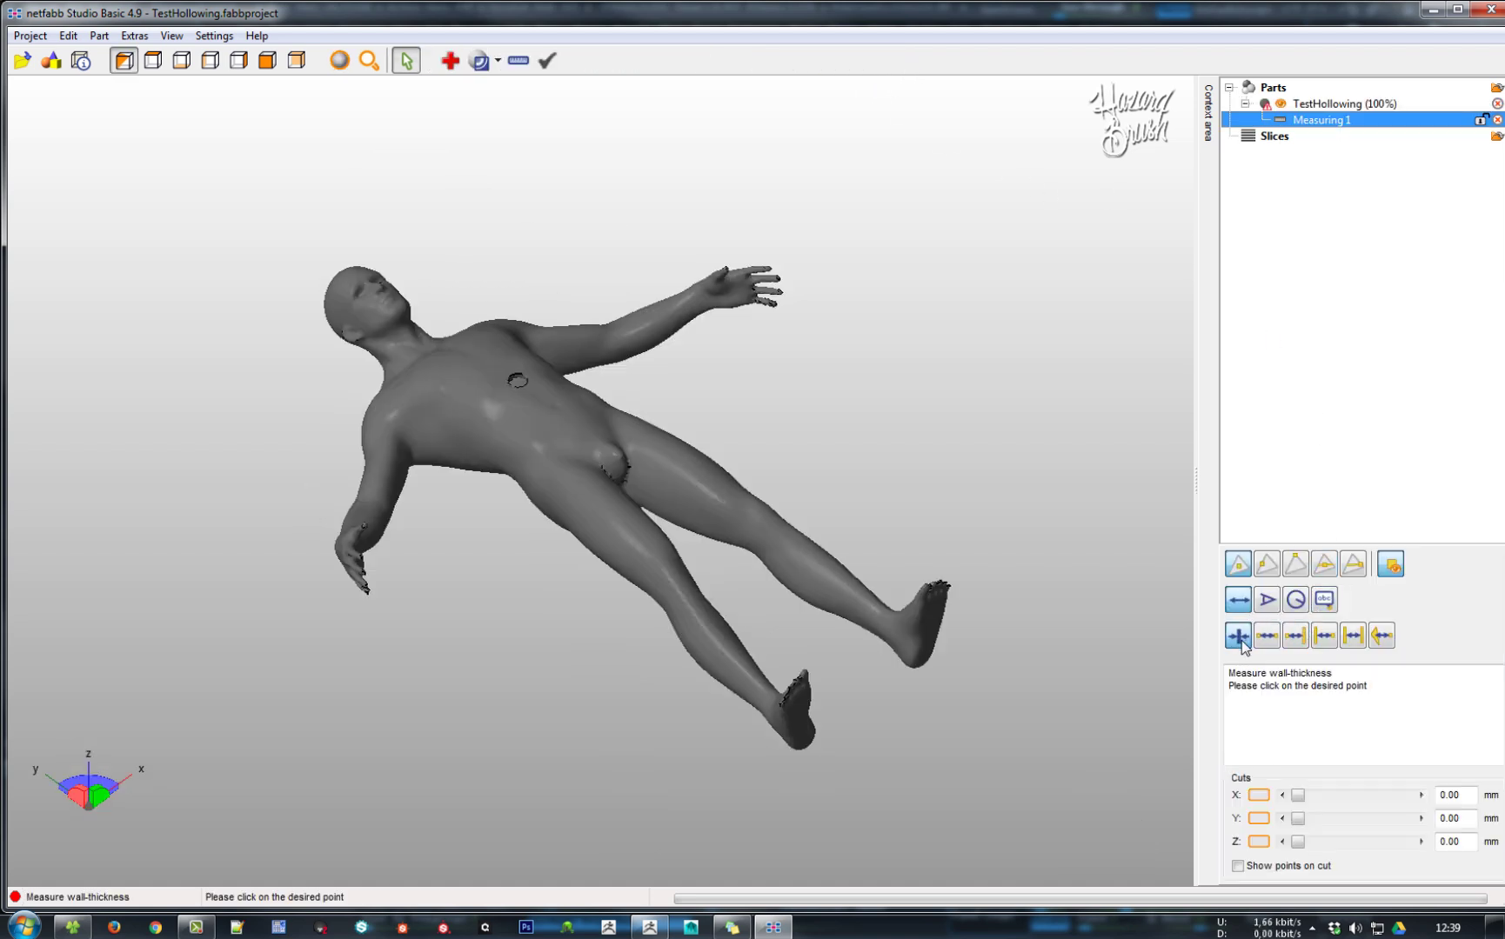
pyautogui.moveTo(805, 520); pyautogui.dragTo(718, 516, button='right')
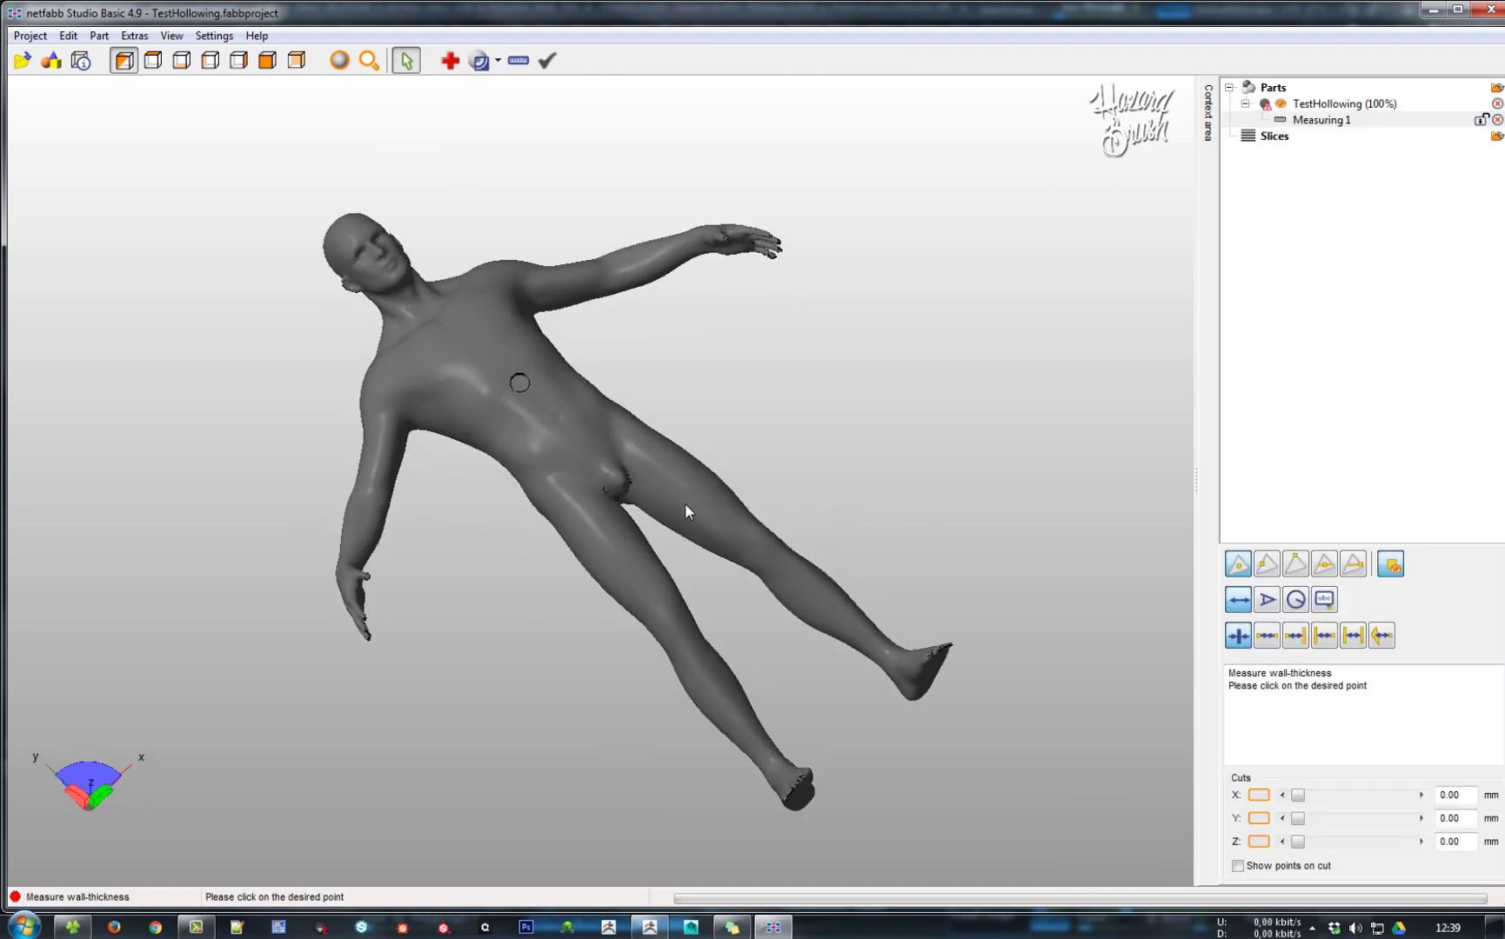
pyautogui.click(705, 581)
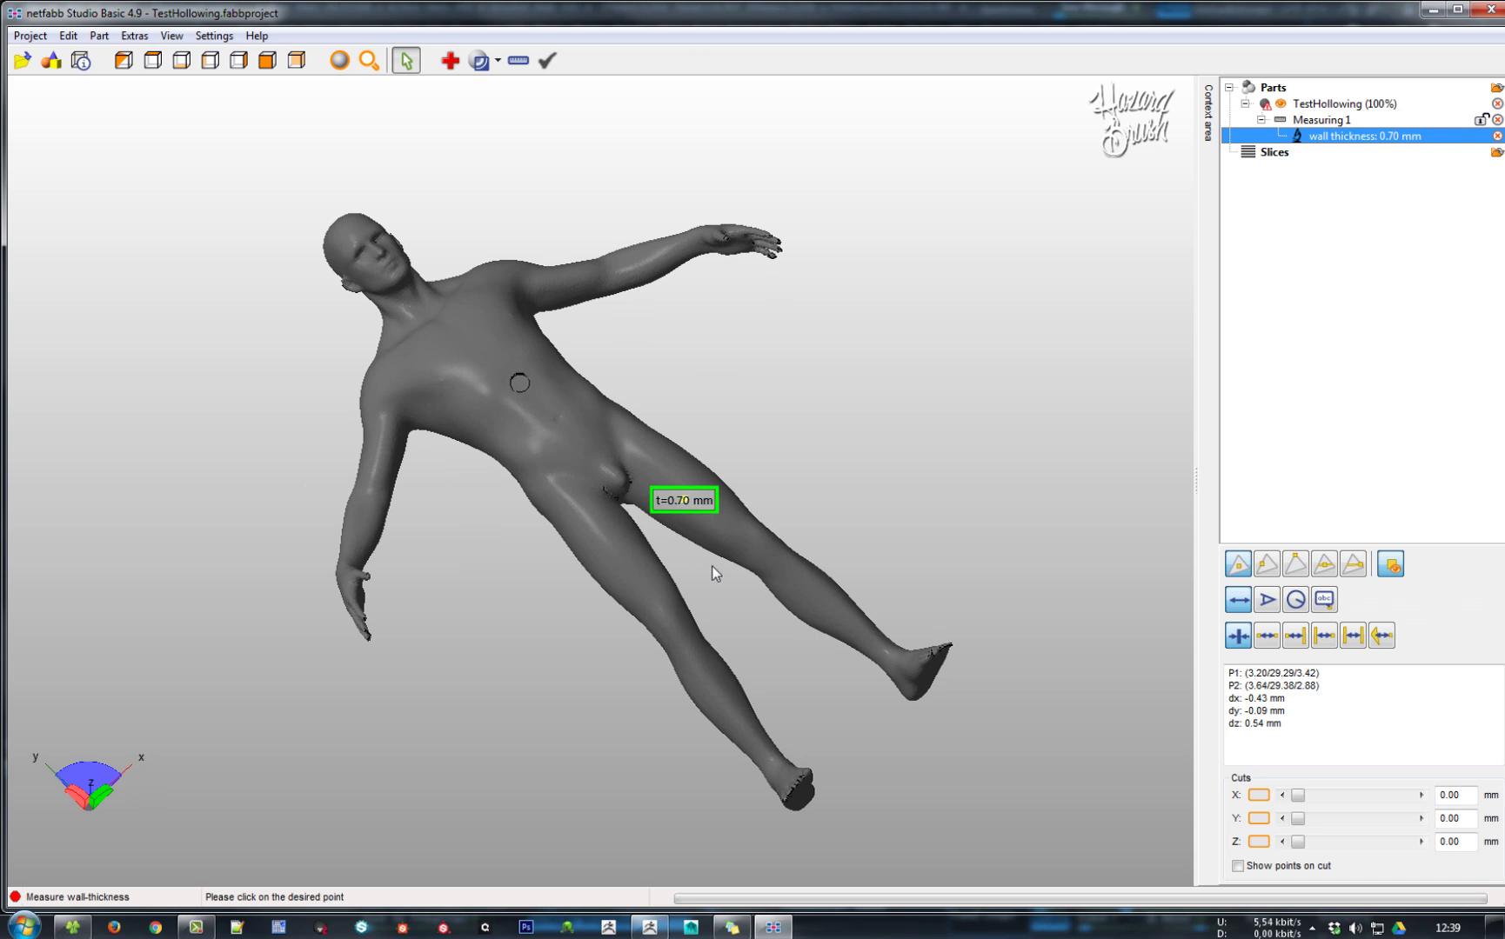
pyautogui.click(726, 623)
pyautogui.click(782, 693)
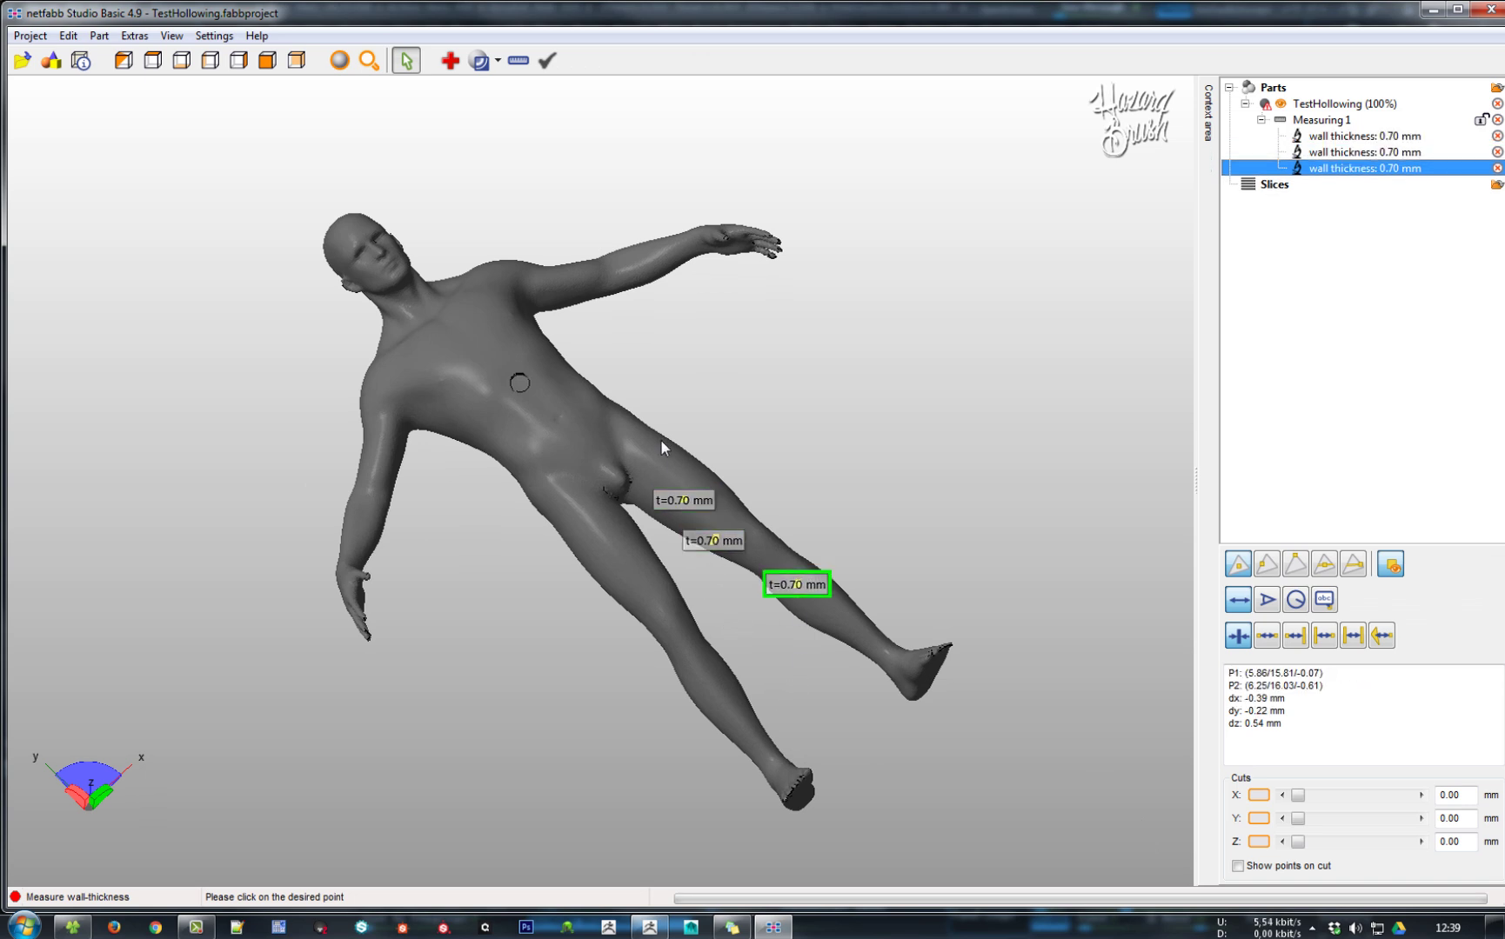
# Measure the wall thickness at two points on the torso's front, two along the left arm and one at the base of the neck.
pyautogui.click(573, 393)
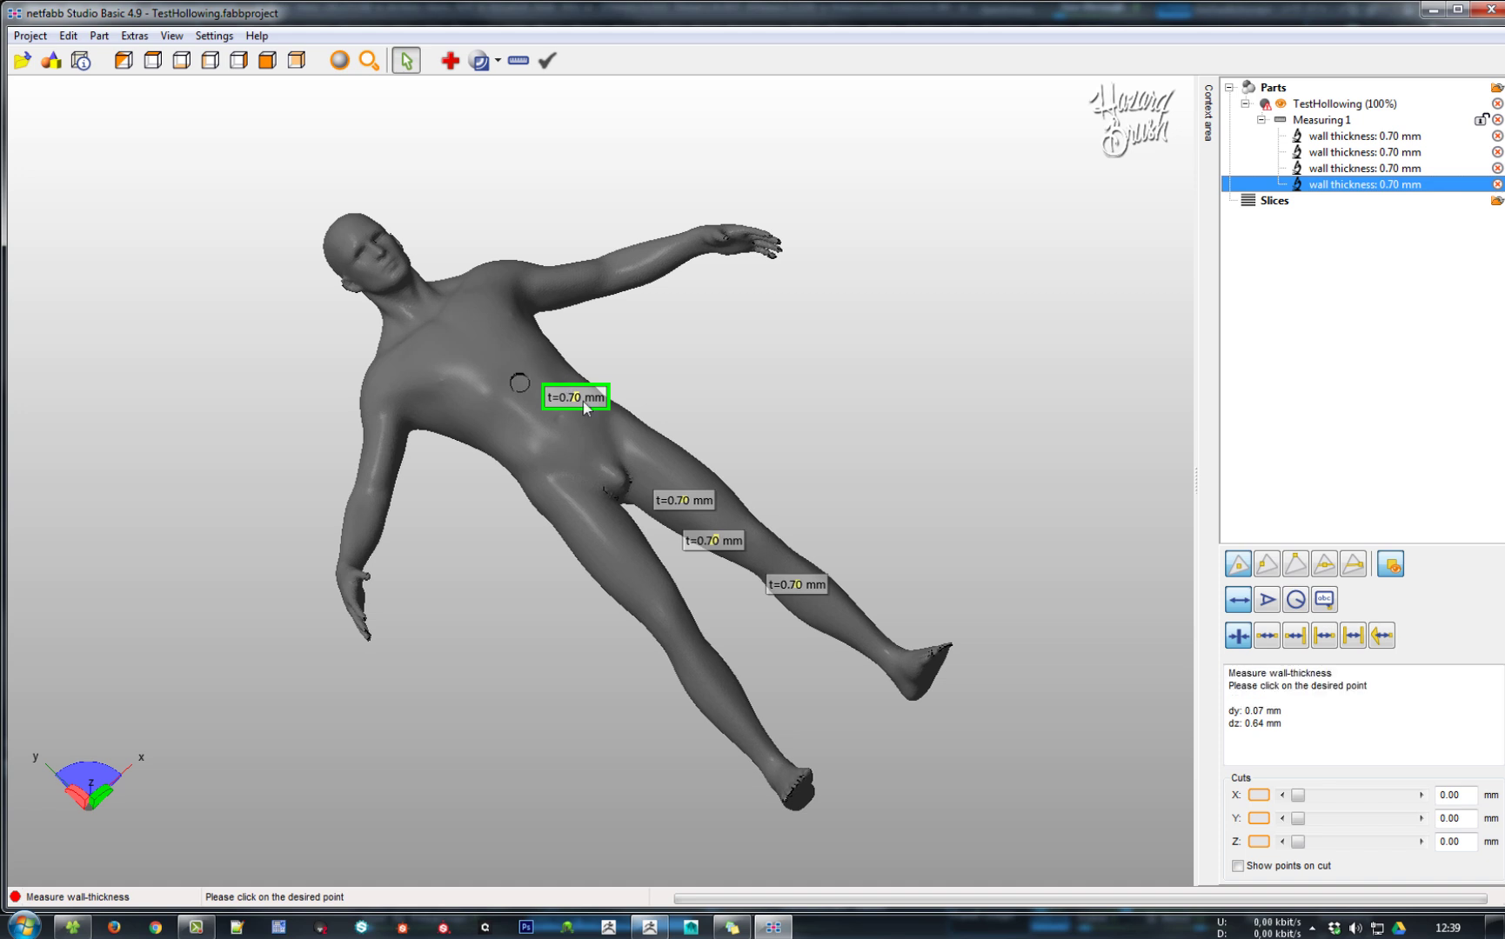
pyautogui.click(528, 346)
pyautogui.click(576, 301)
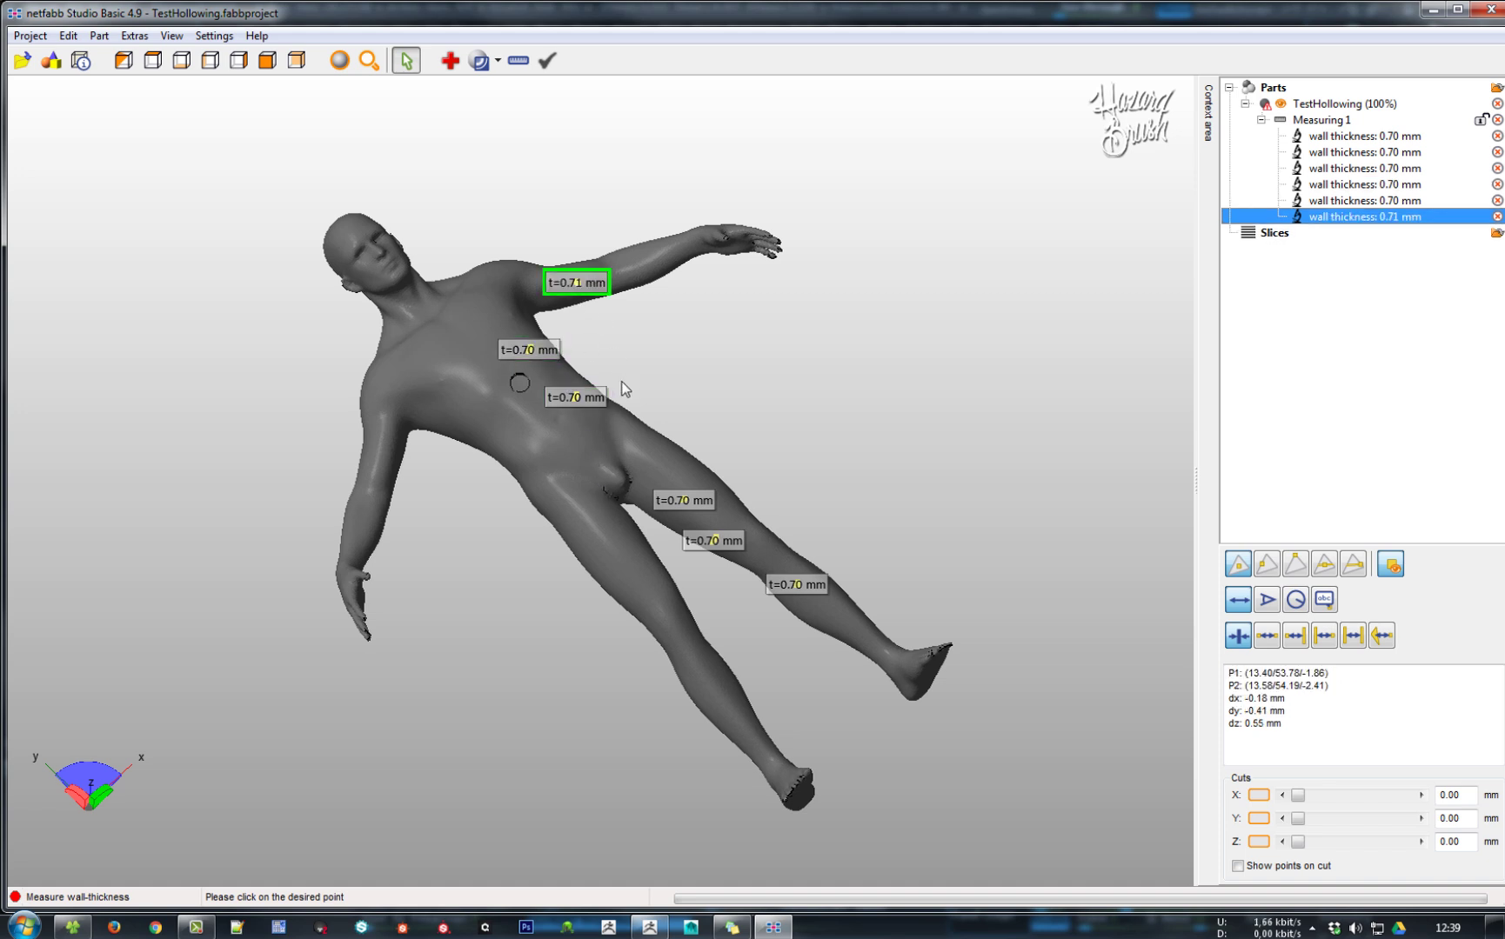
pyautogui.click(654, 280)
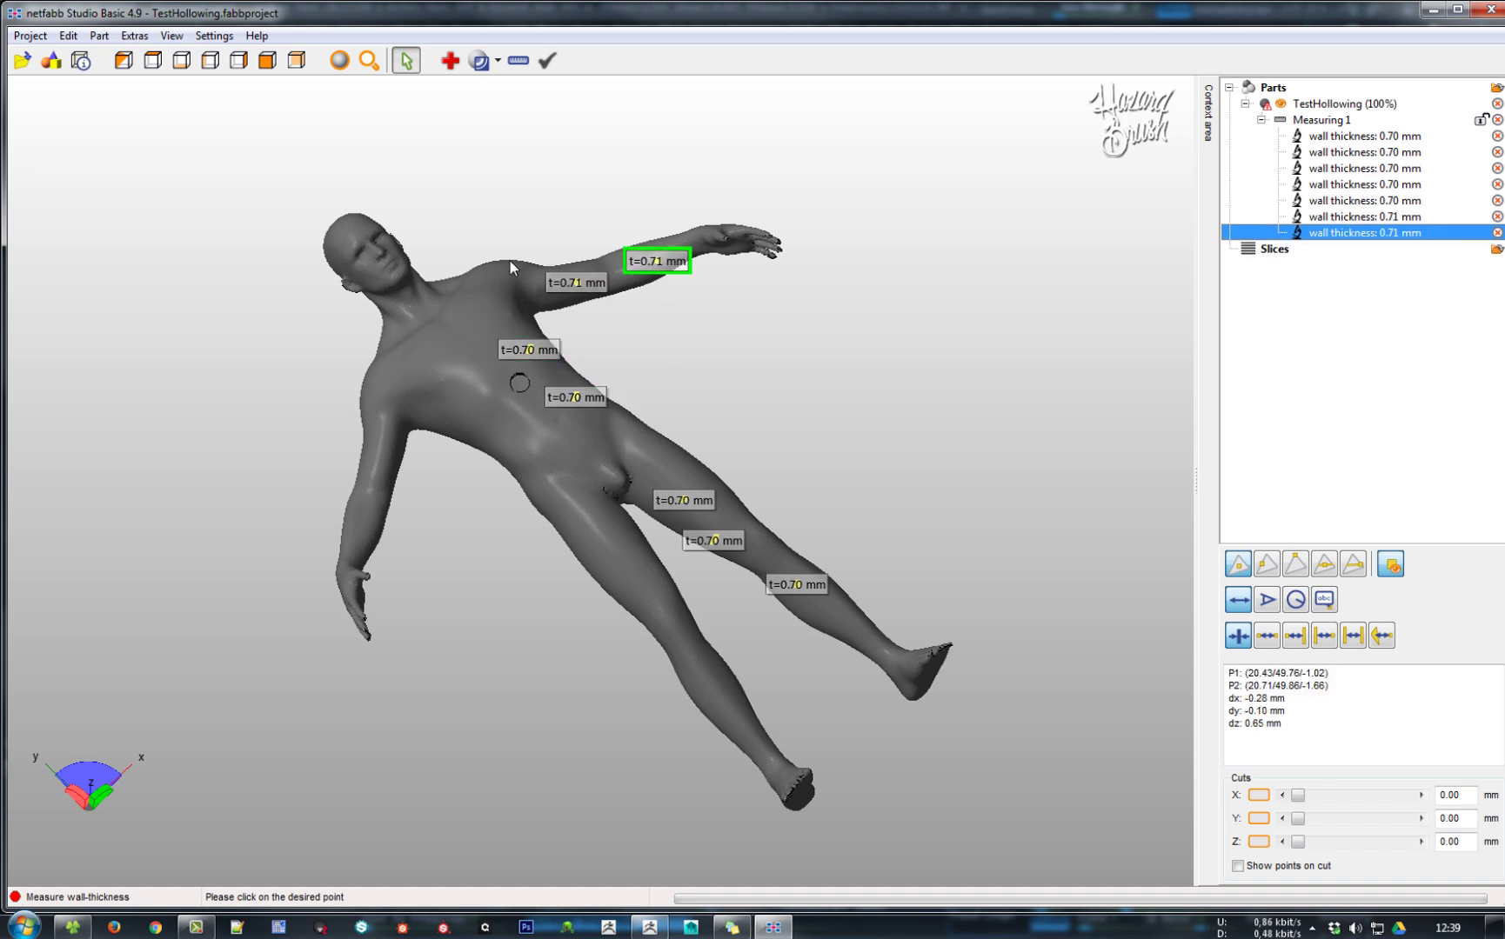
pyautogui.click(417, 315)
# Measure the wall thickness on the side of the head and at one point on the figure's back.
pyautogui.moveTo(382, 341); pyautogui.dragTo(343, 252, button='right')
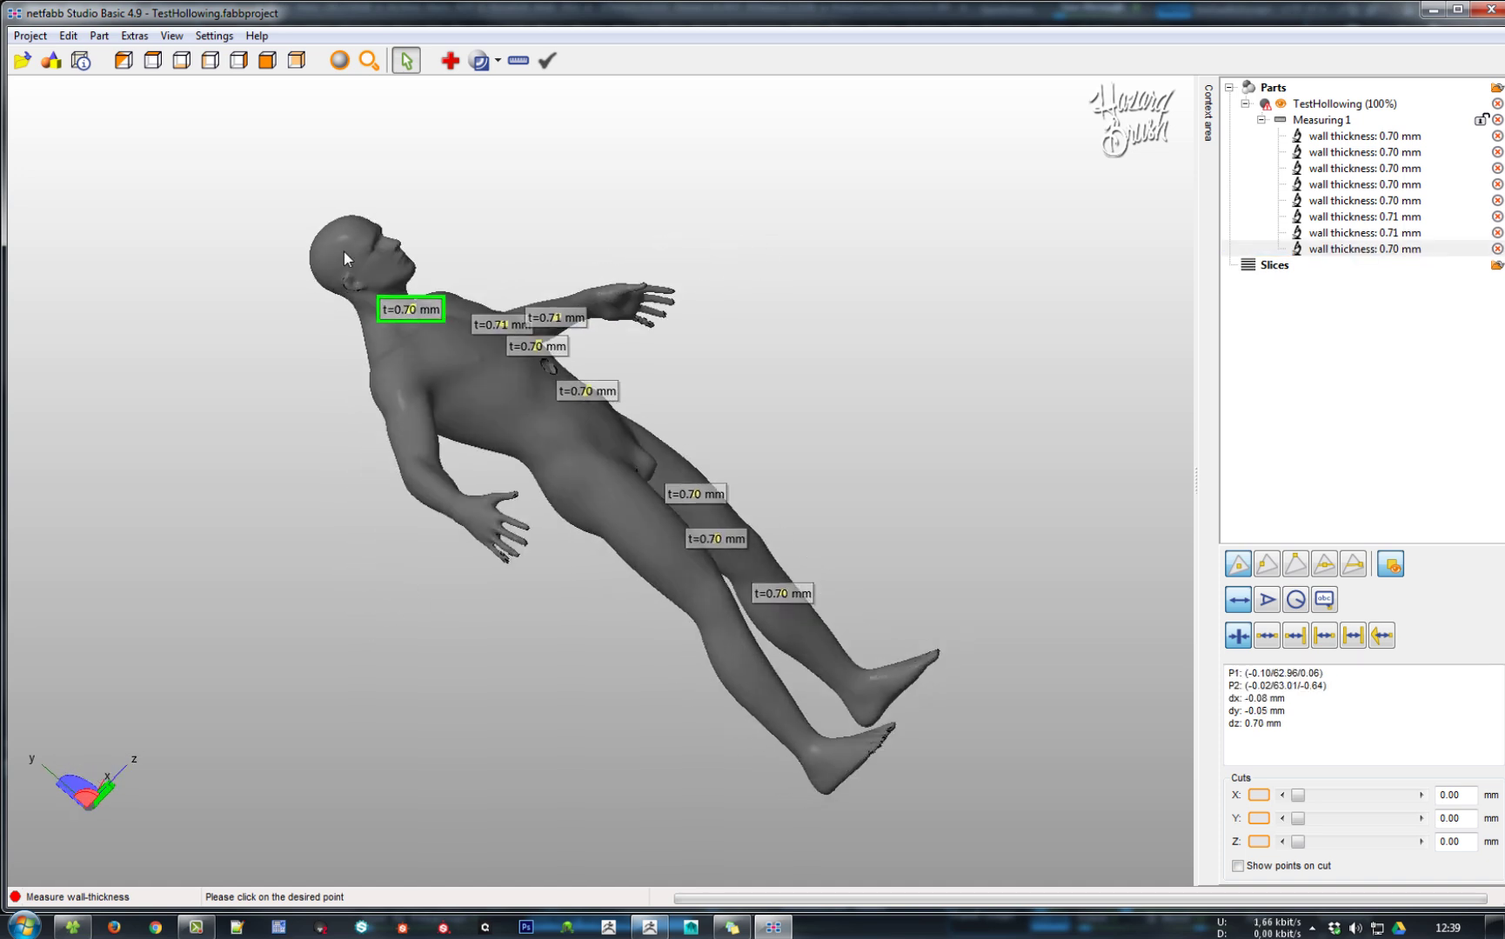
pyautogui.click(333, 253)
pyautogui.moveTo(366, 374); pyautogui.dragTo(463, 349, button='right')
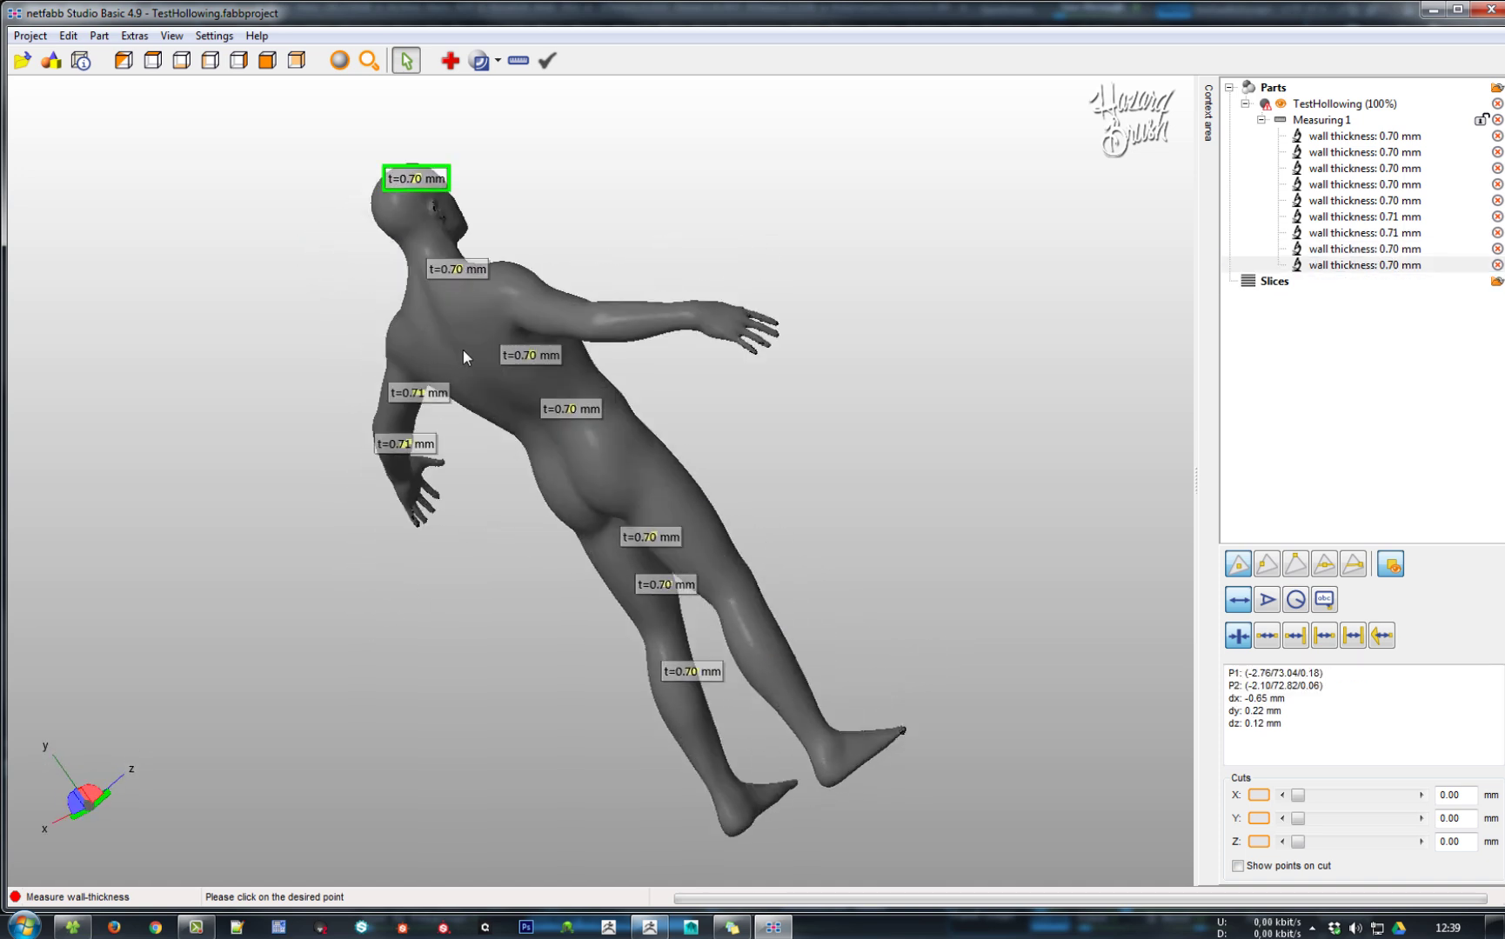
pyautogui.click(502, 429)
pyautogui.moveTo(887, 436); pyautogui.dragTo(850, 463, button='right')
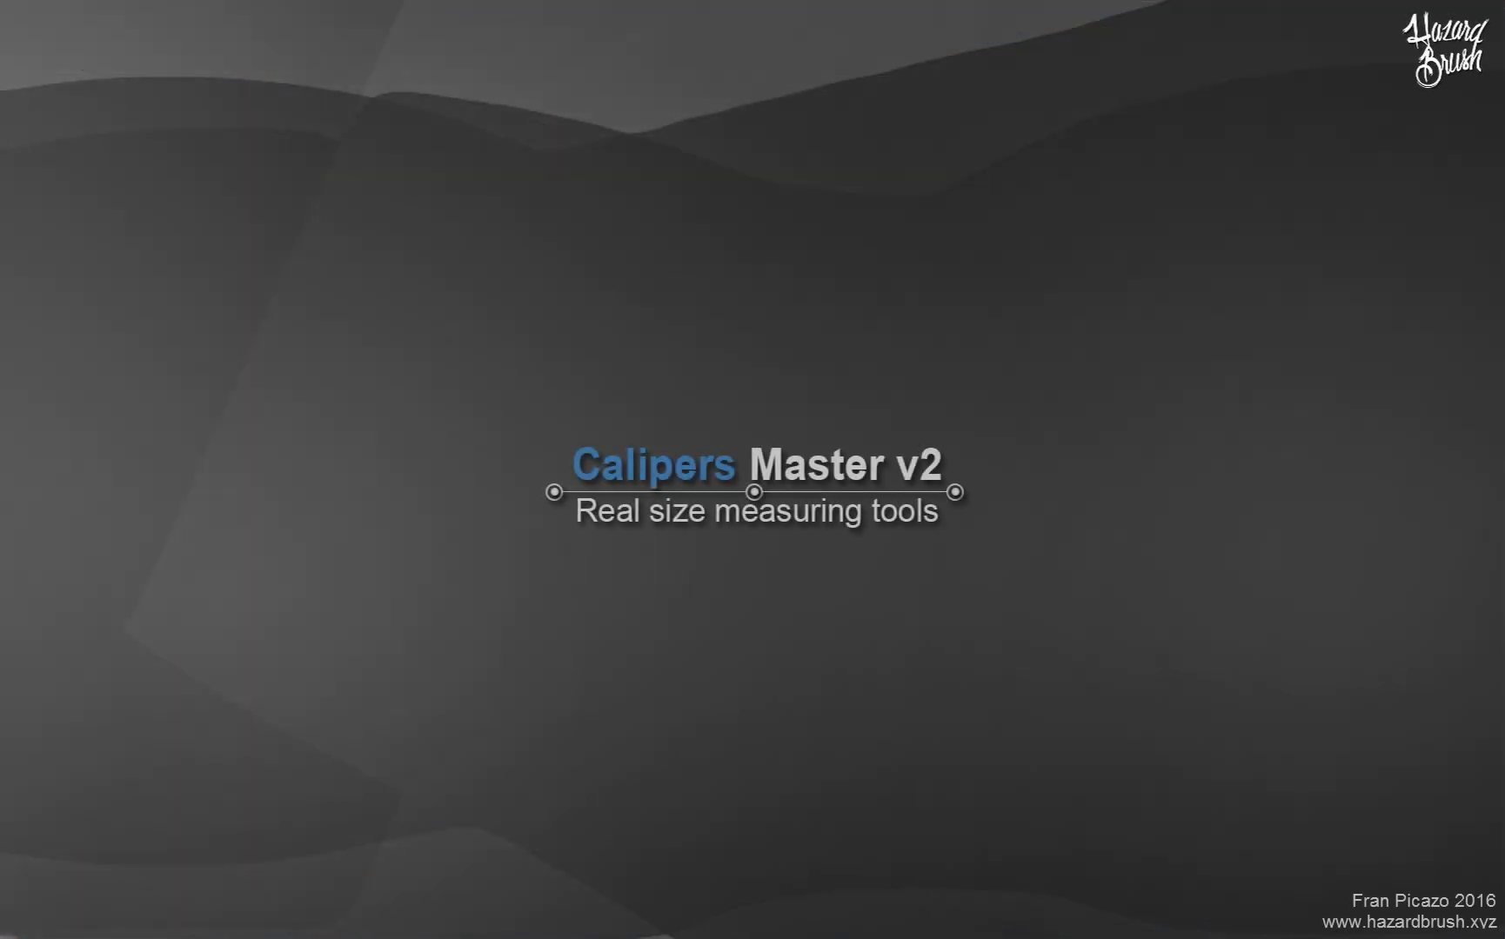